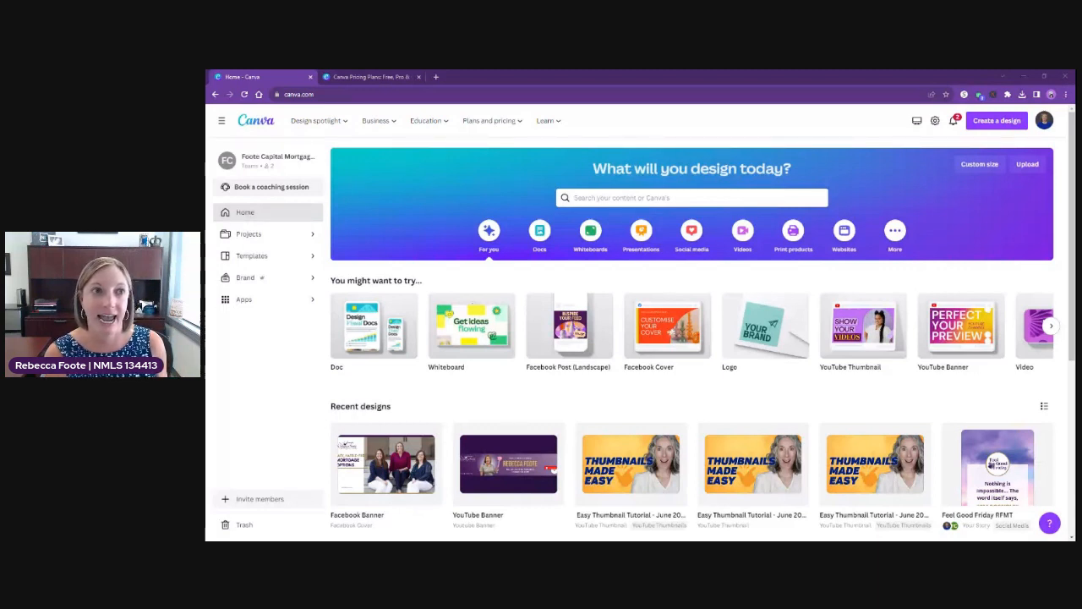
Review the Free, Pro and Teams pricing plans and the home page's design, business, education, pricing and learning categories.
click(339, 77)
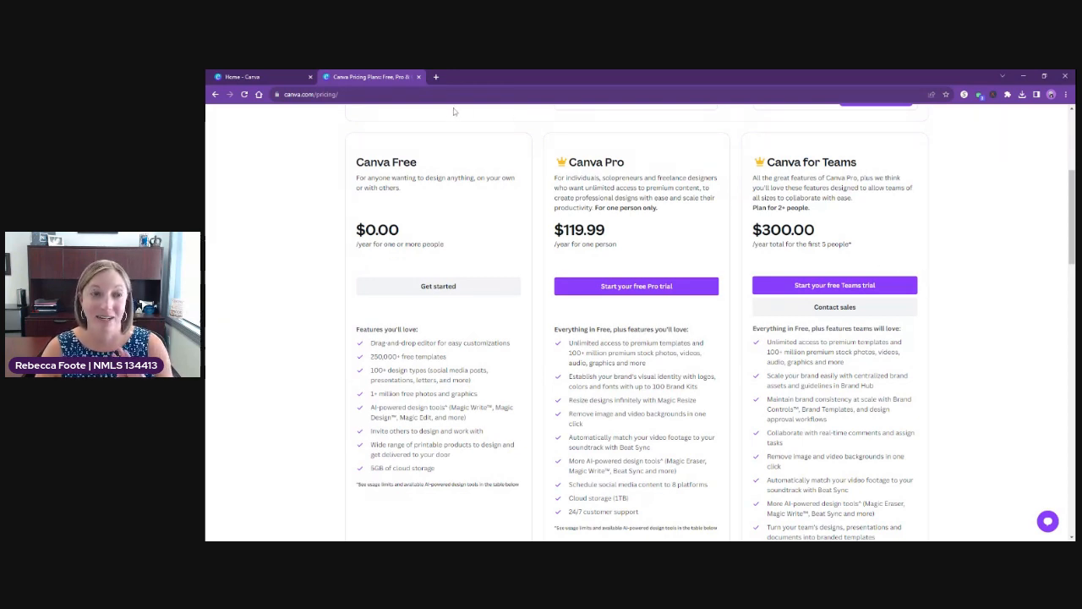
click(264, 77)
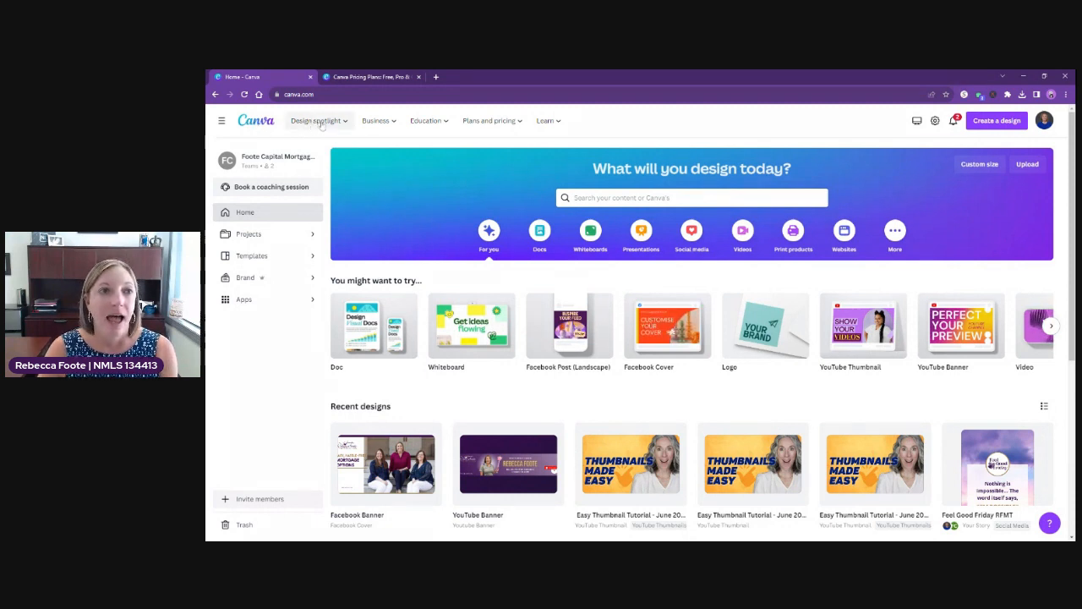
mouse_move(328, 125)
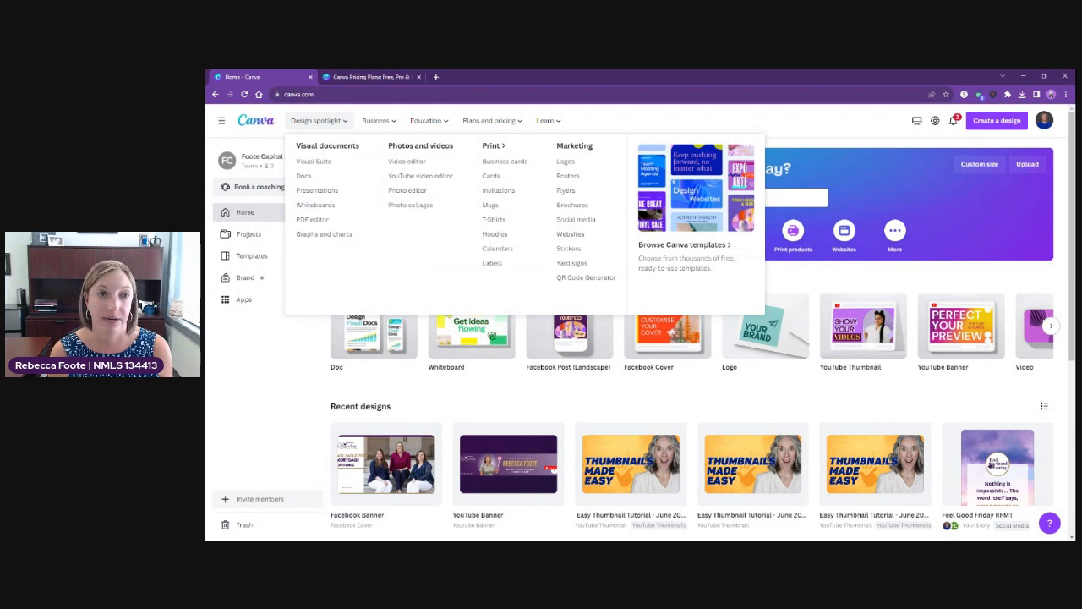
mouse_move(378, 125)
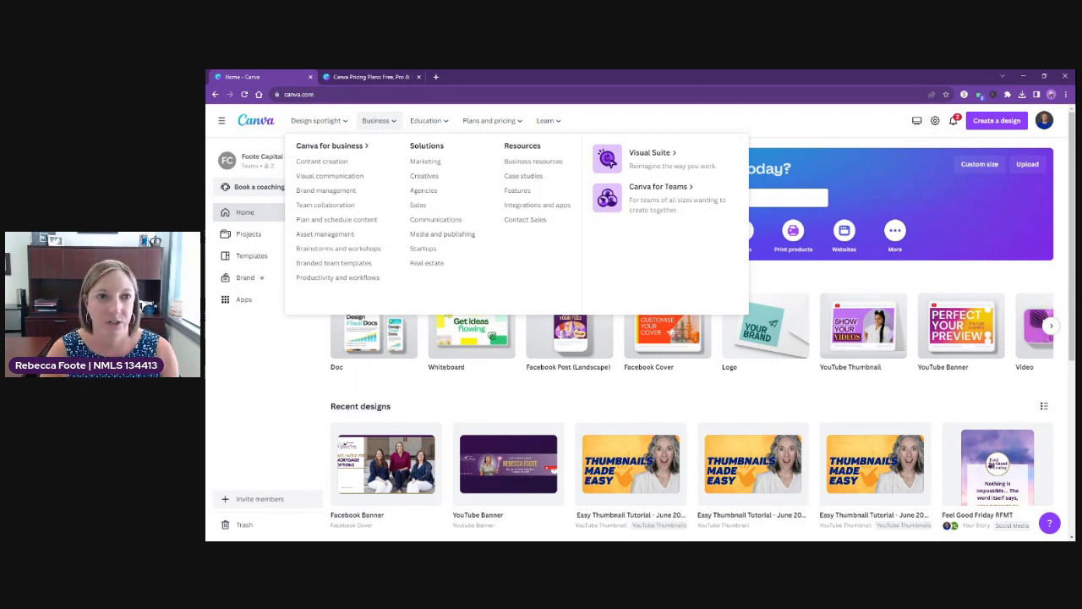
mouse_move(423, 122)
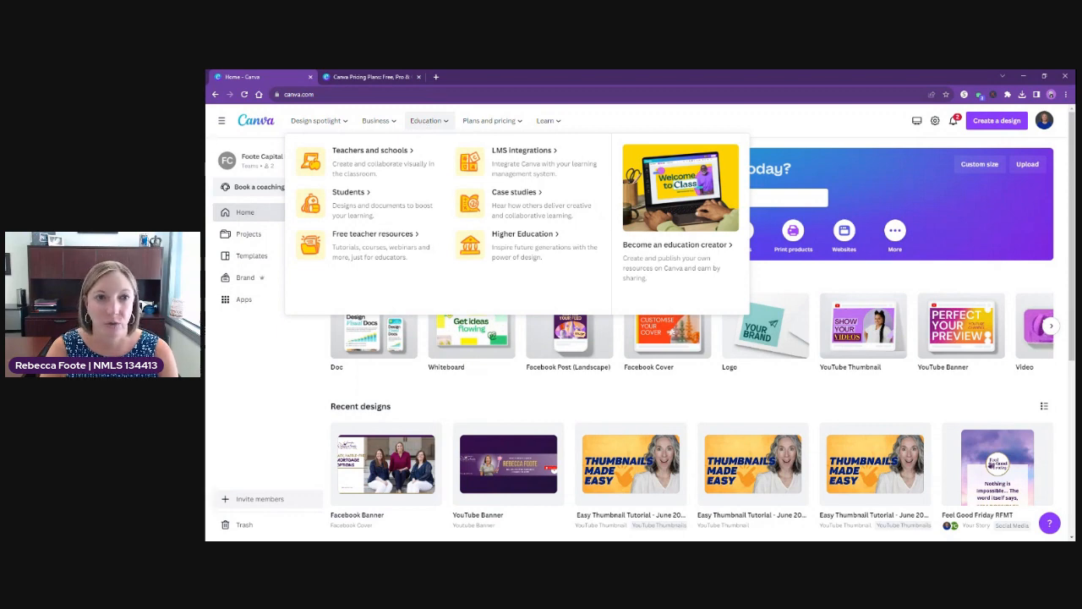
mouse_move(501, 124)
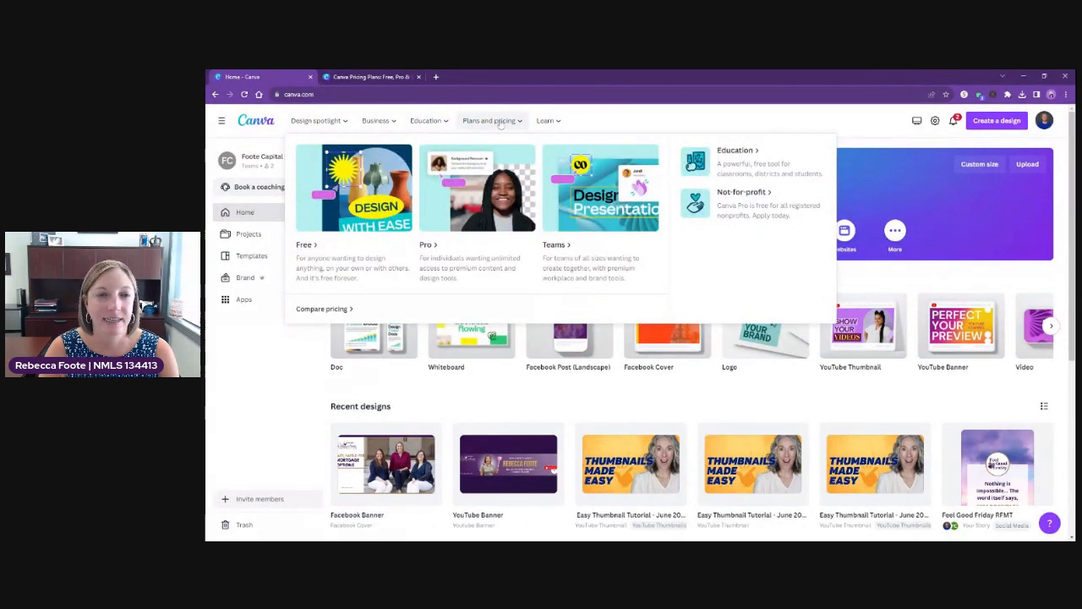
mouse_move(548, 123)
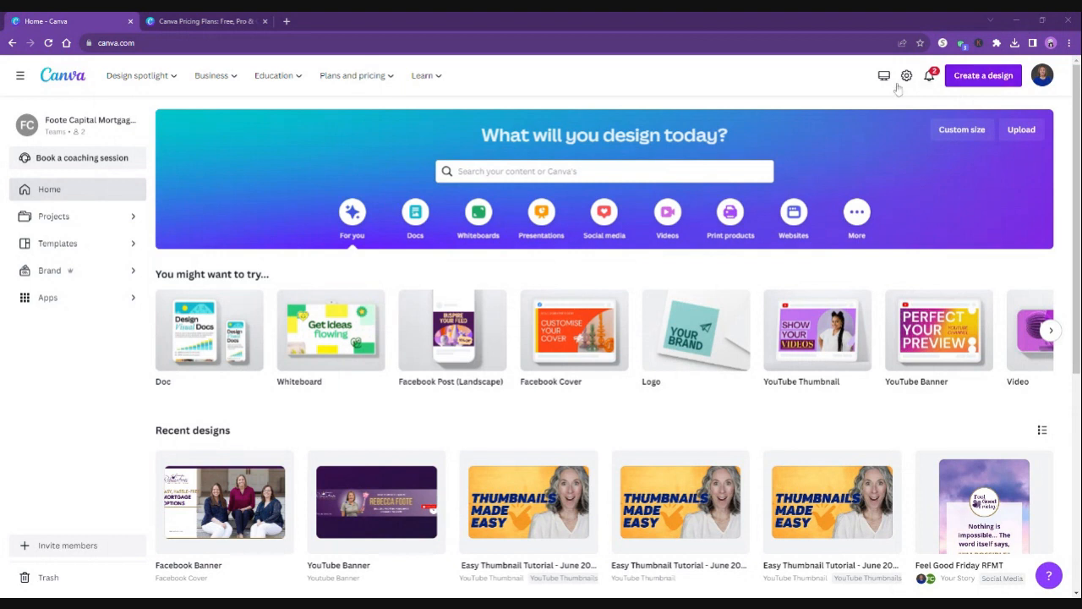
Browse the recommended template categories and open the collection of square Instagram post templates.
click(59, 244)
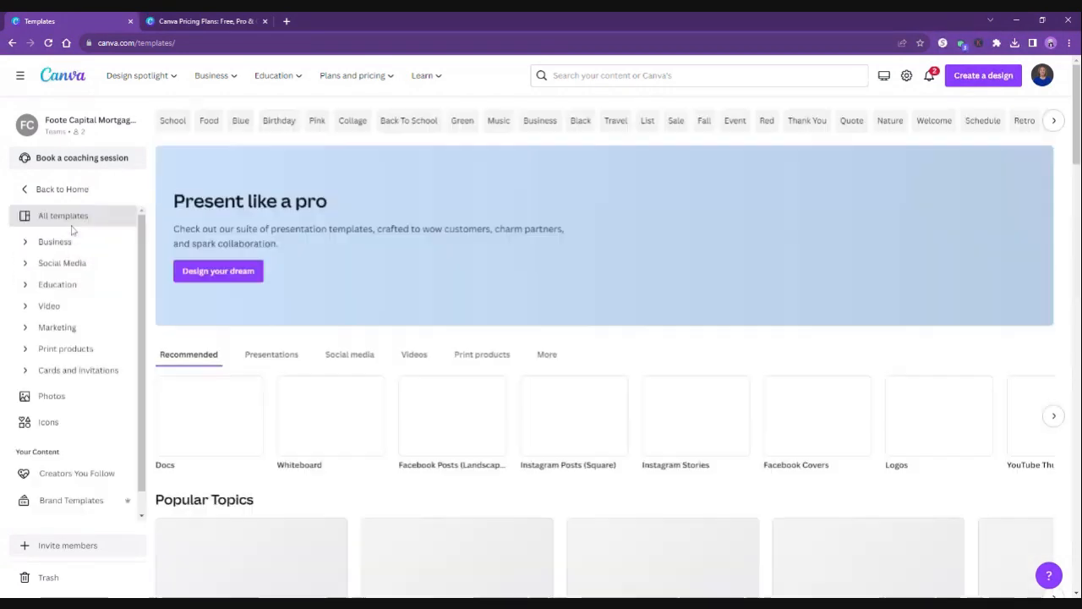
scroll(96, 273, down, 1)
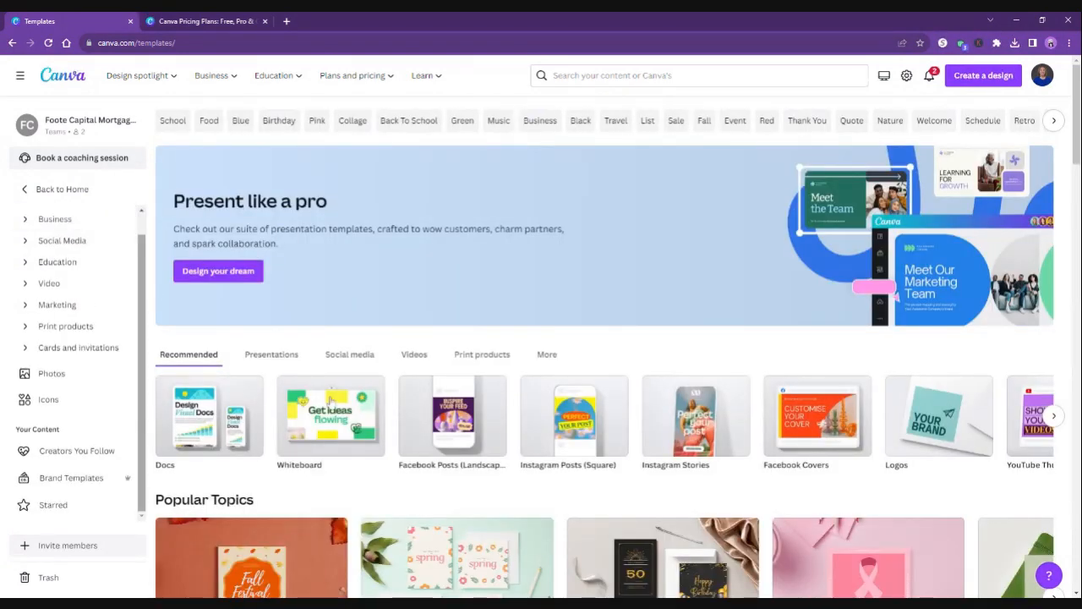
click(1055, 416)
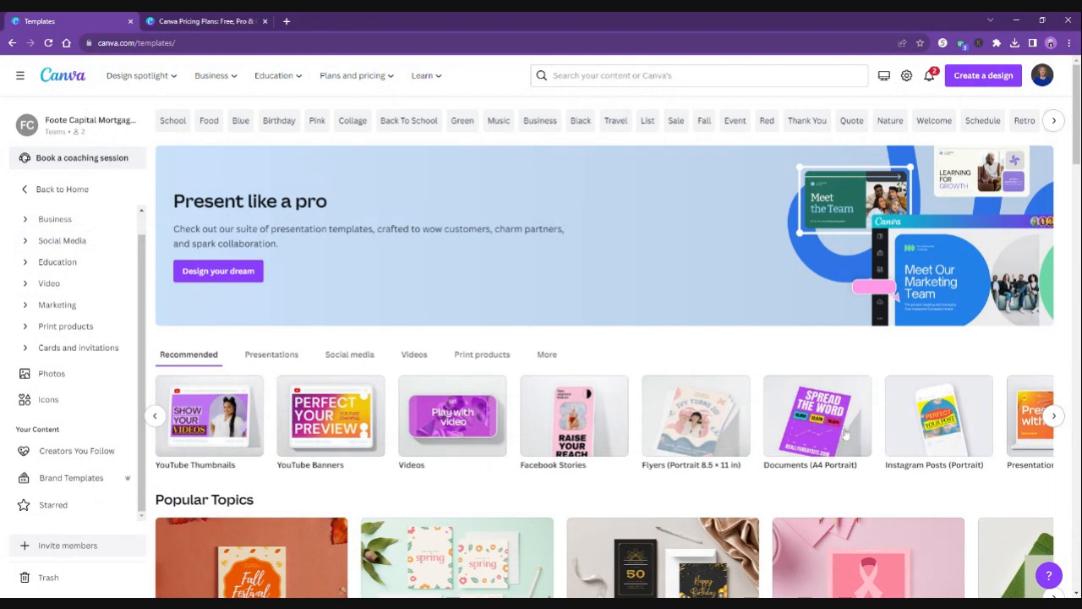
click(155, 418)
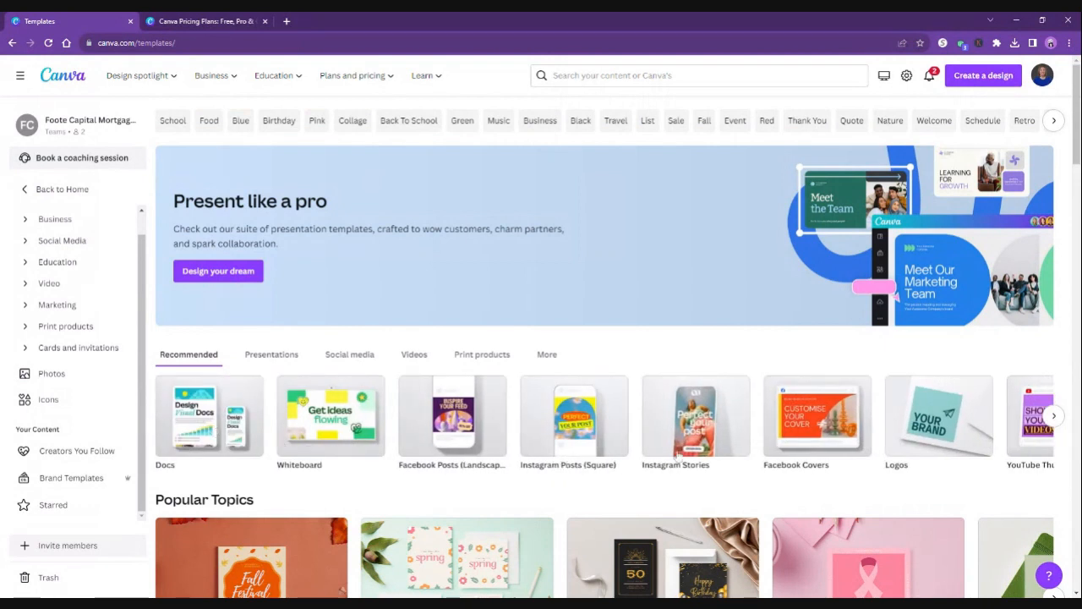
click(581, 430)
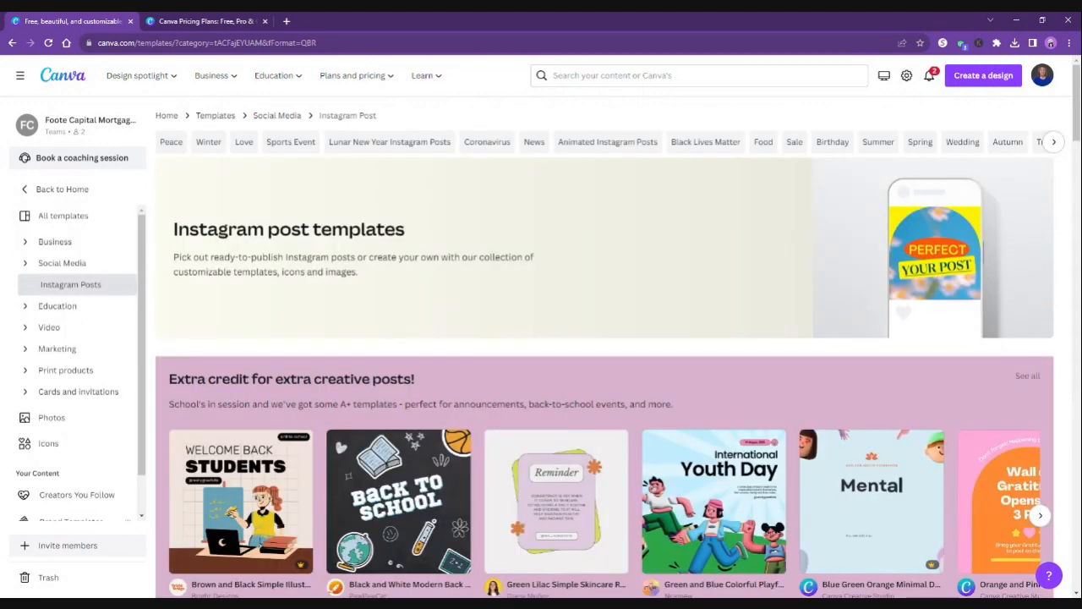
Look through the featured Instagram post templates and preview the Black and White Modern Back to School design, closing the preview.
scroll(582, 430, down, 2)
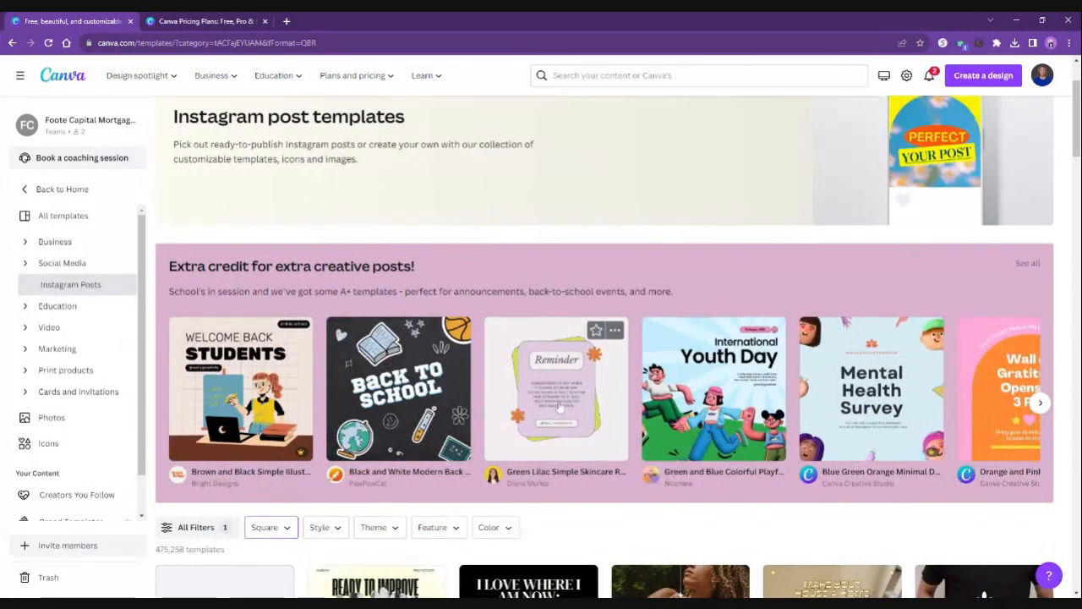
scroll(561, 407, down, 2)
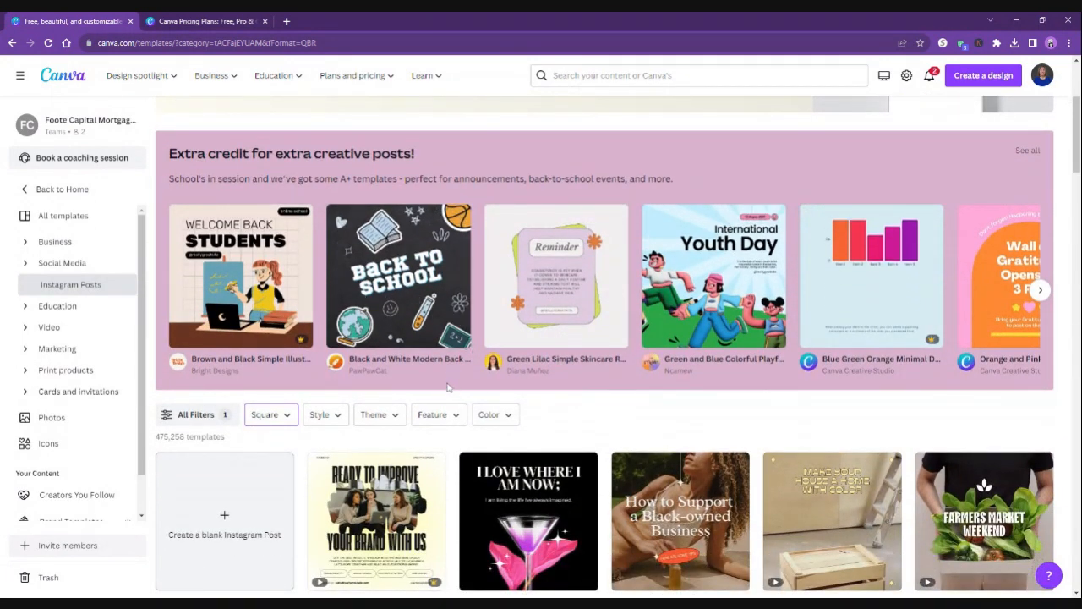
click(395, 300)
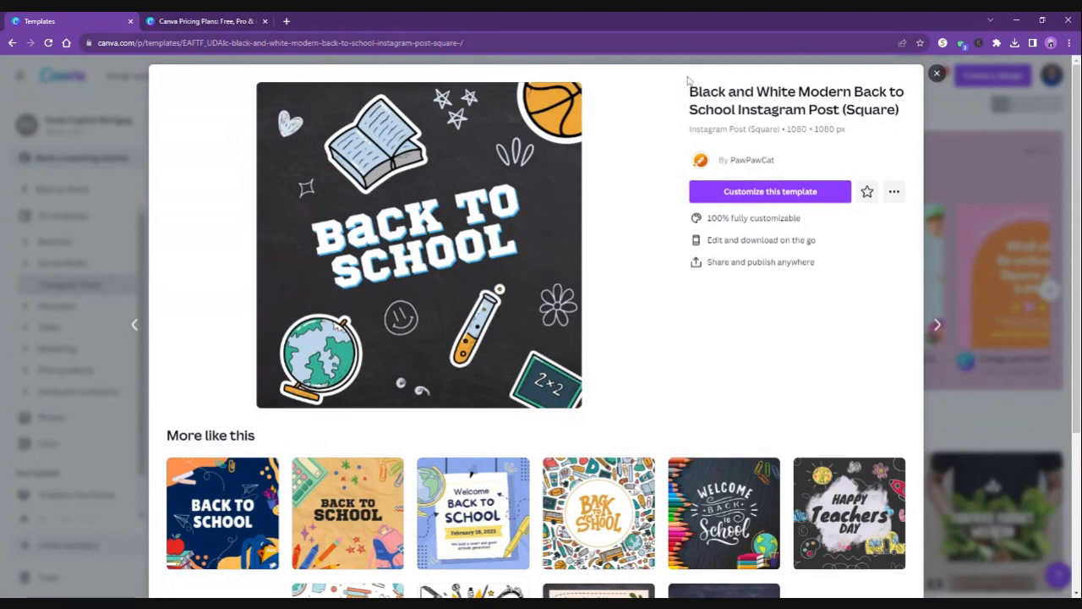
click(937, 73)
Preview the Pro template Black and Yellow Bold Gradient Creative Studio Introduction and close its preview.
scroll(693, 248, down, 2)
scroll(693, 248, down, 1)
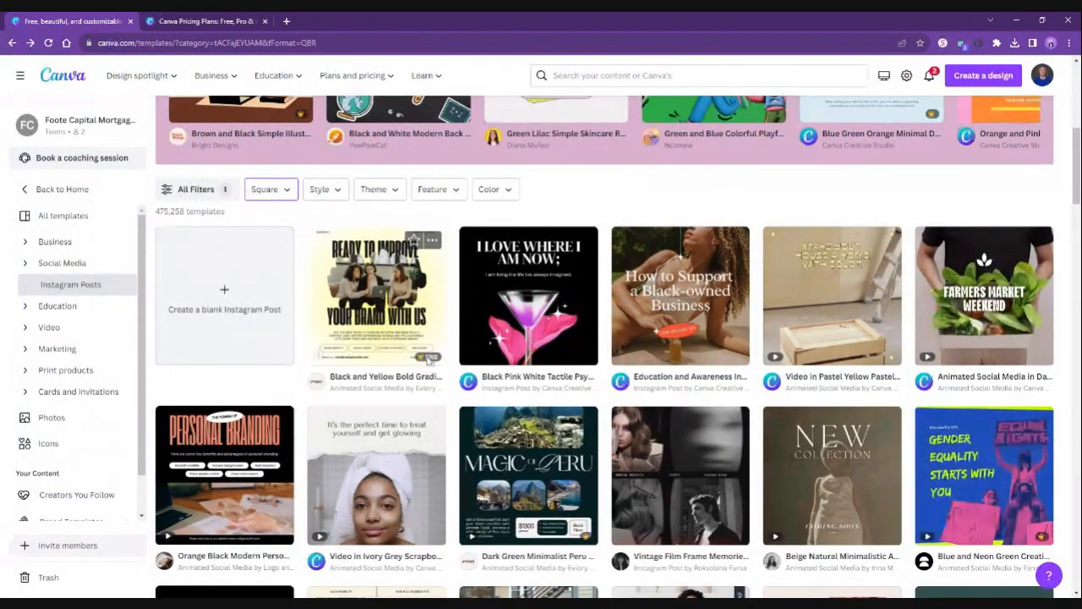
click(423, 338)
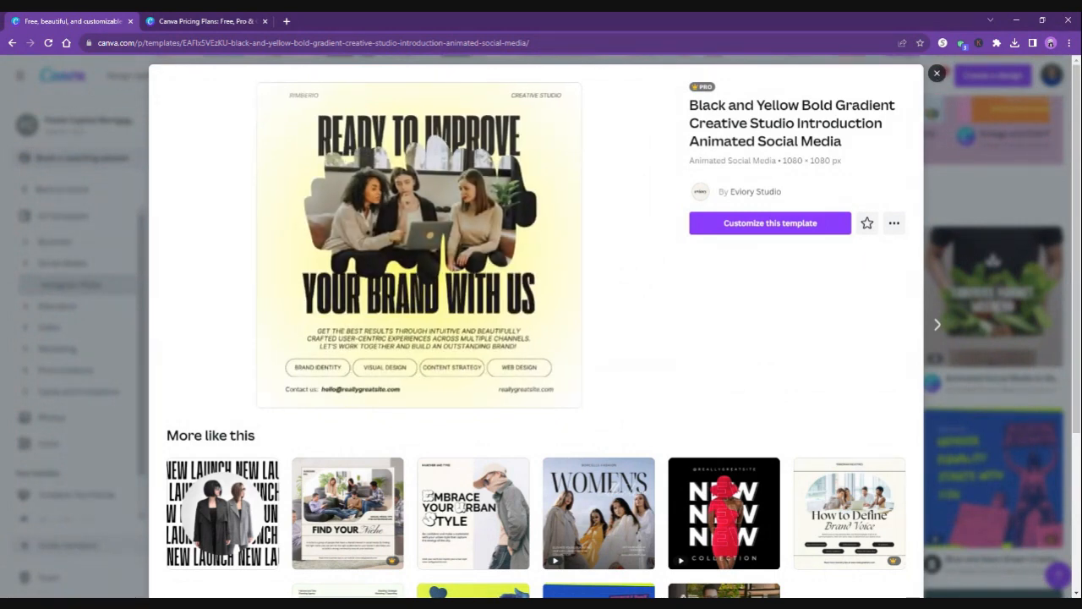
click(936, 75)
Reopen the Black and White Modern Back to School template, review its similar designs, and start customizing it in the editor.
scroll(665, 286, up, 2)
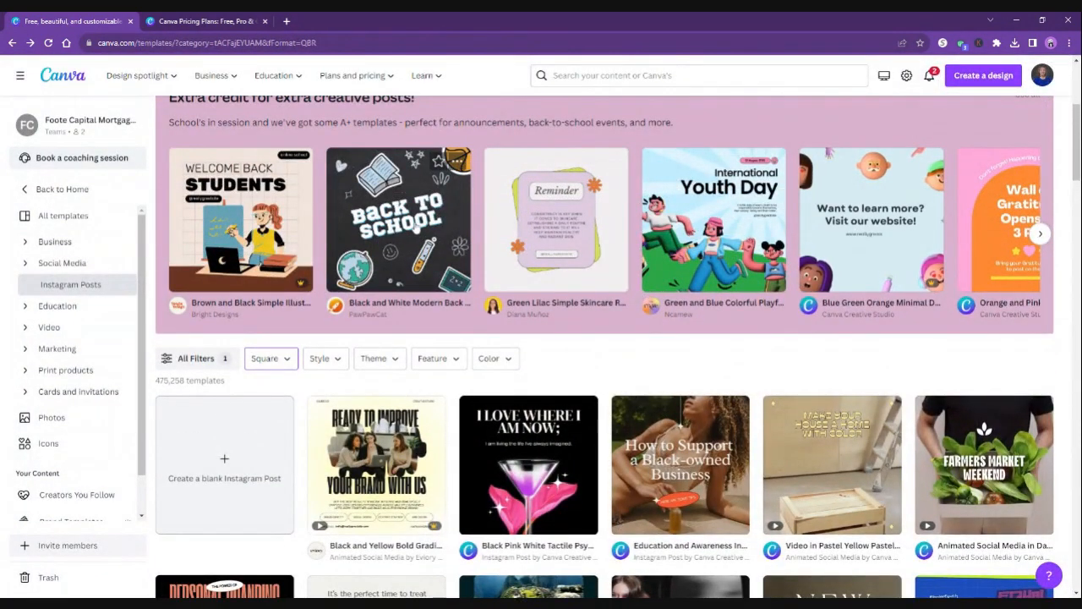
click(458, 238)
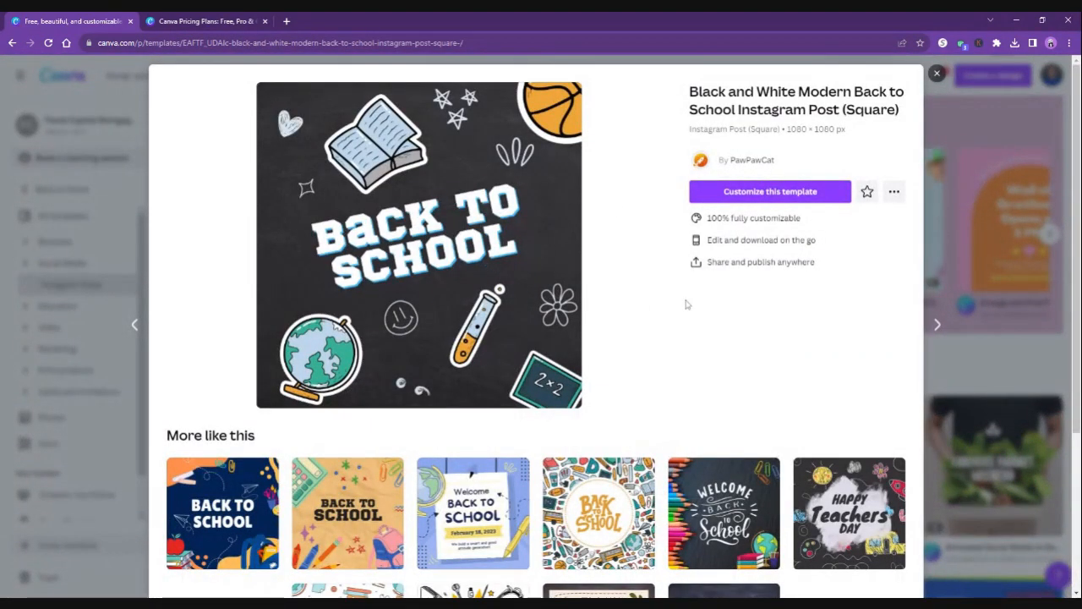
scroll(684, 304, down, 3)
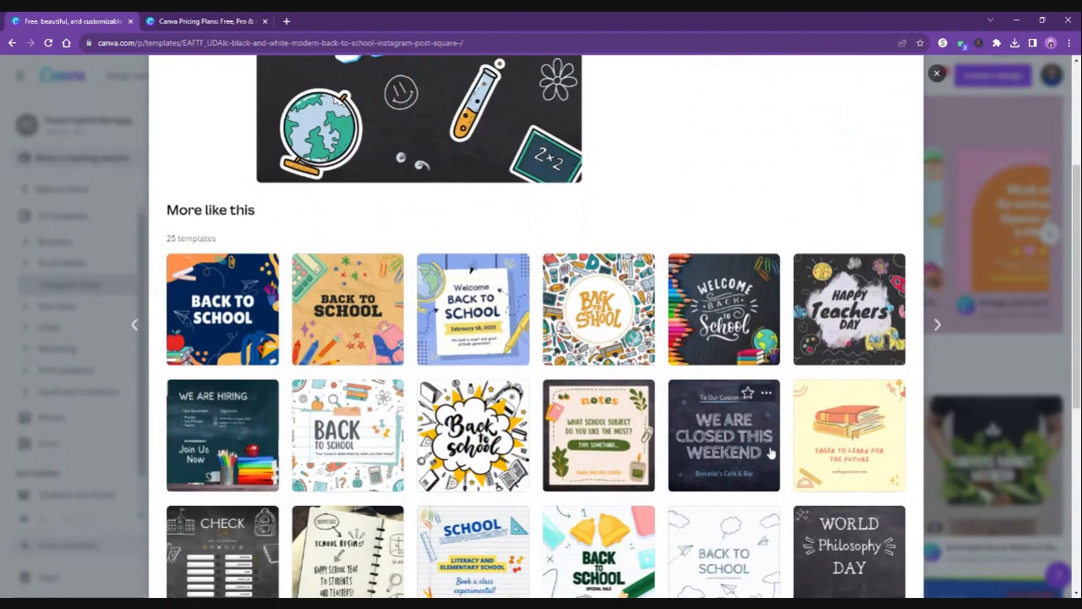
scroll(744, 393, down, 2)
scroll(621, 452, down, 2)
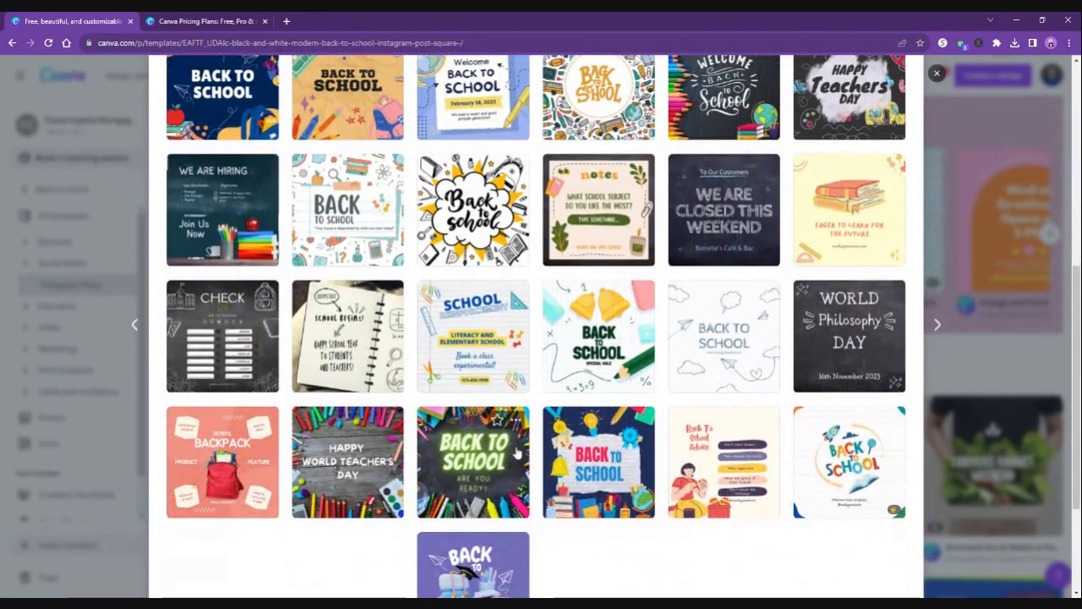
scroll(473, 397, down, 1)
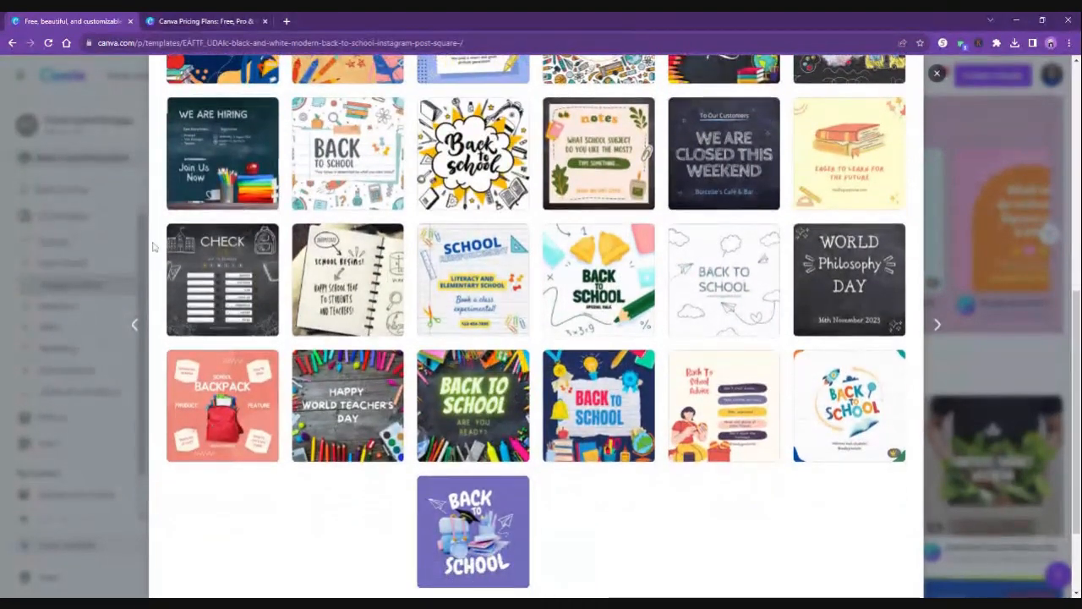
scroll(366, 387, up, 5)
scroll(262, 302, up, 4)
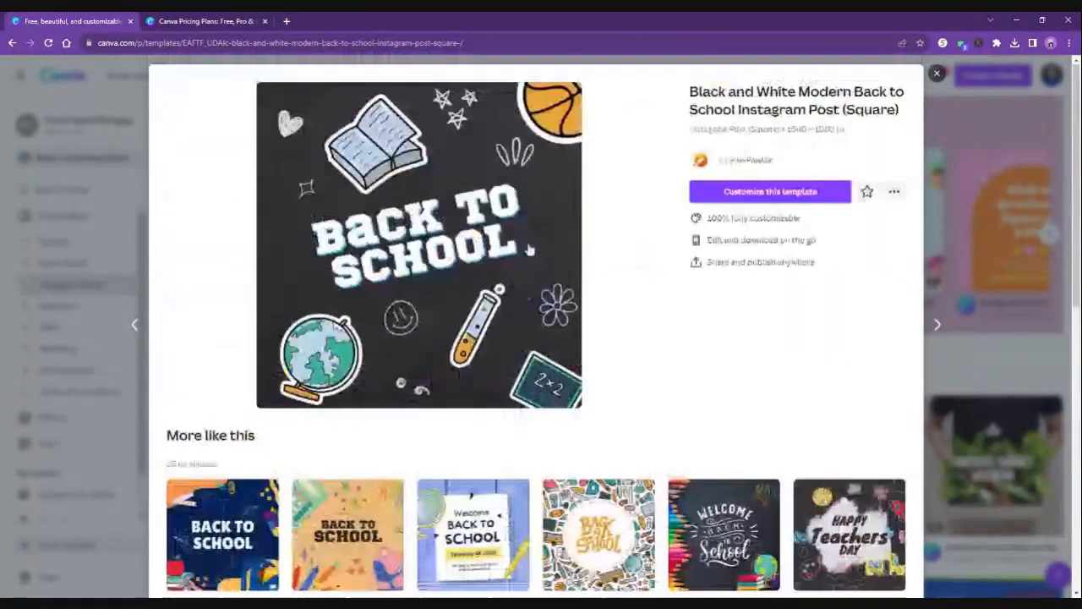
click(787, 192)
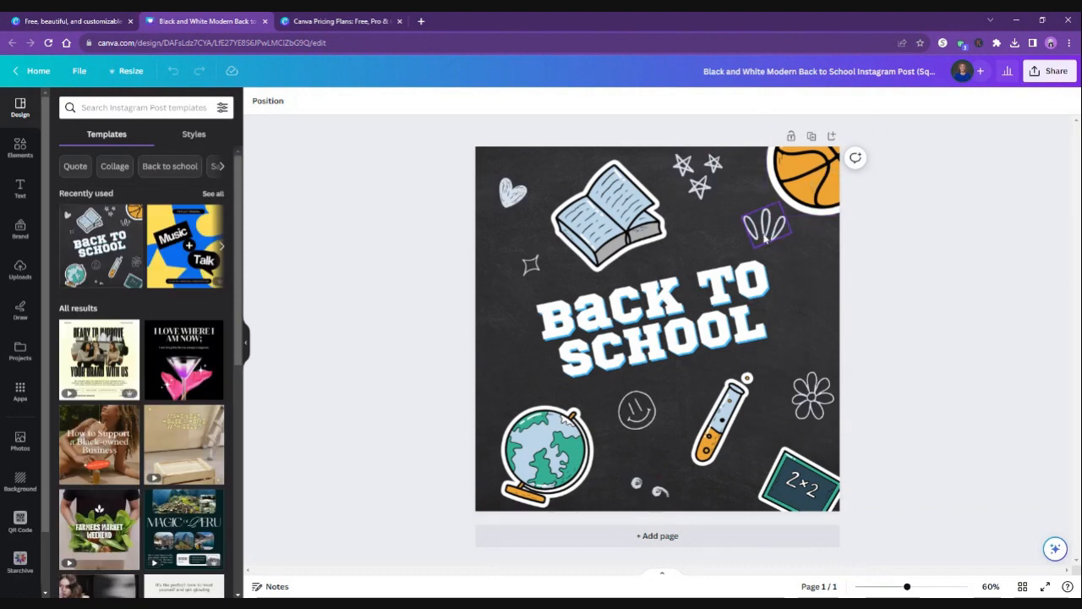
Shift the leaf-like doodle below the basketball slightly up and left, and recolor it with the golden-brown Brand Kit color.
mouse_move(764, 239)
mouse_down()
mouse_move(757, 227)
mouse_move(953, 271)
mouse_move(758, 233)
mouse_up()
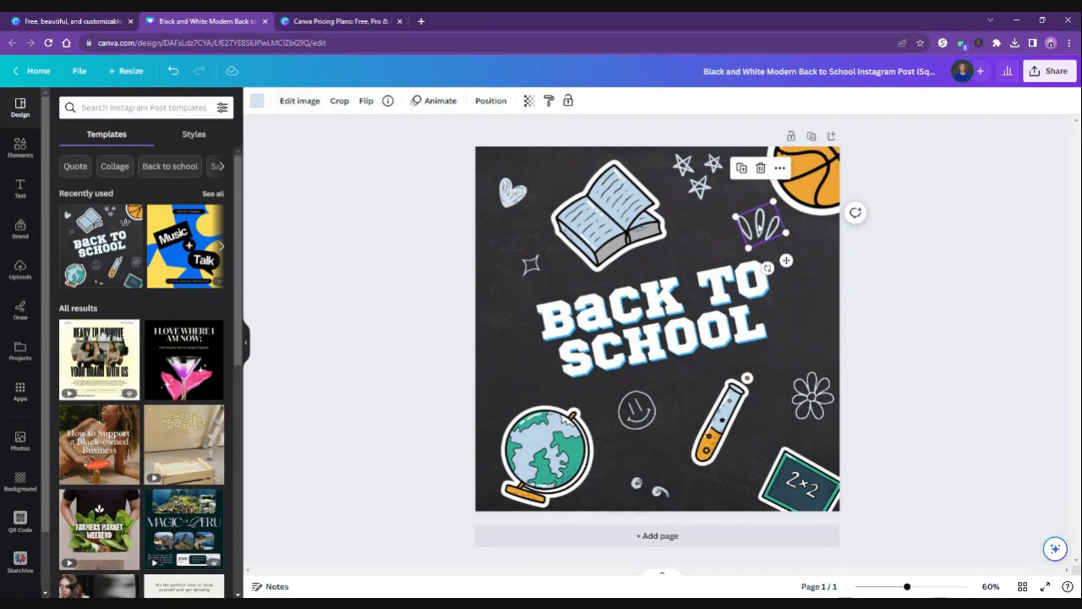
click(255, 102)
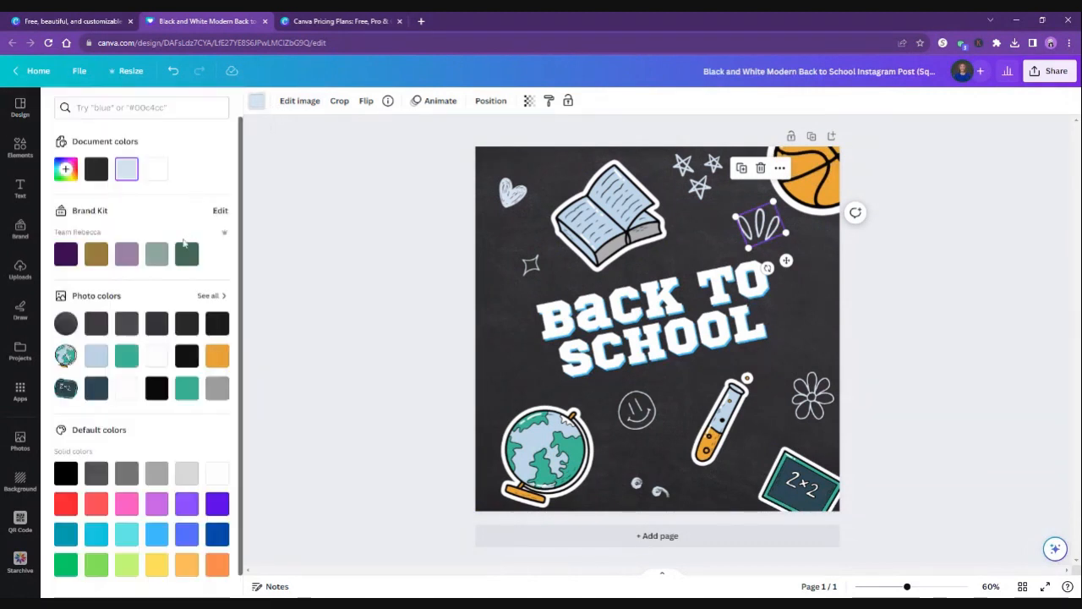
click(98, 253)
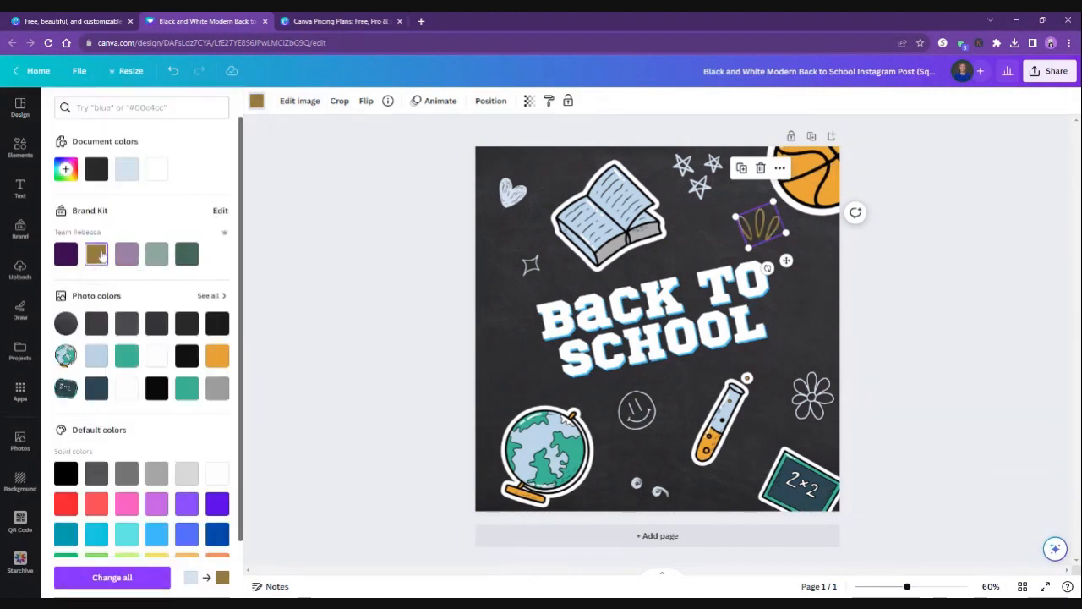
Recolor the three-star doodle and the small sparkle beside the book with the golden-brown Brand Kit color.
click(697, 169)
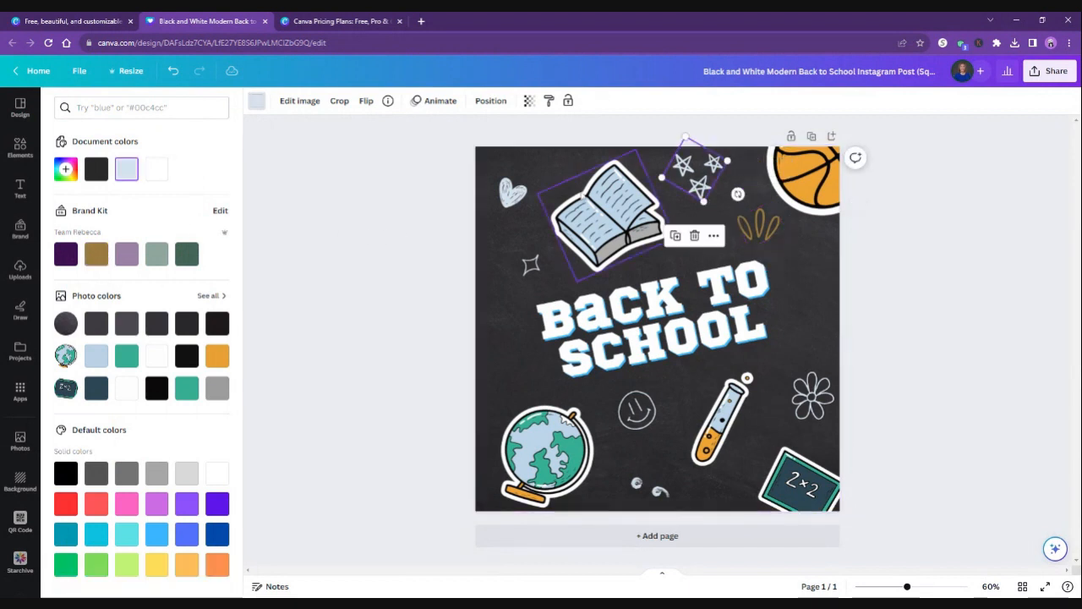
click(96, 253)
click(531, 264)
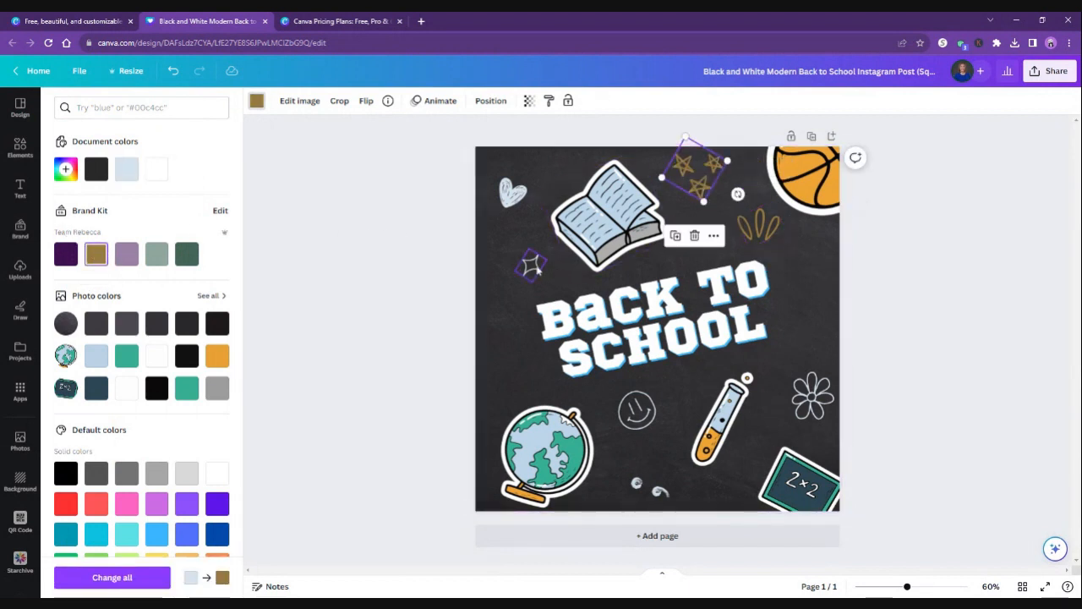
click(95, 253)
Apply the golden-brown Brand Kit color to the heart, smiley face and flower doodles.
click(511, 191)
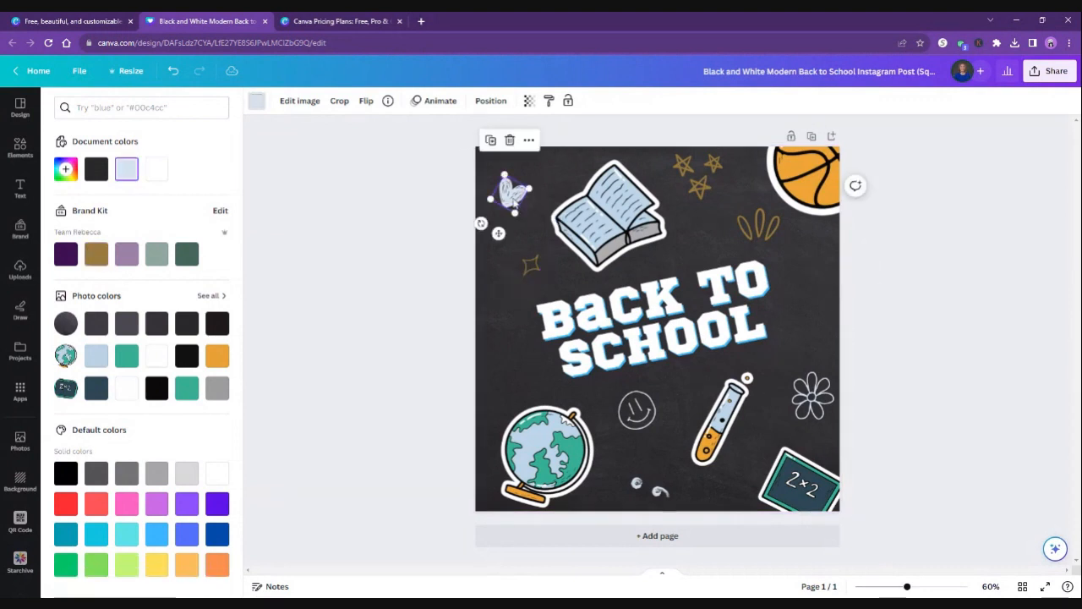
click(96, 253)
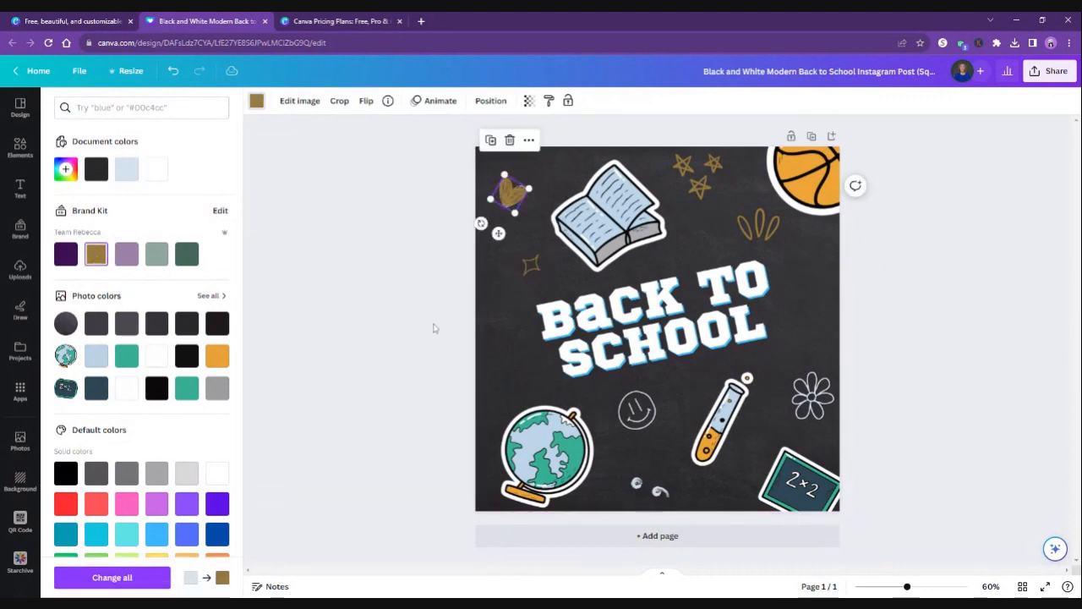
click(635, 410)
click(95, 254)
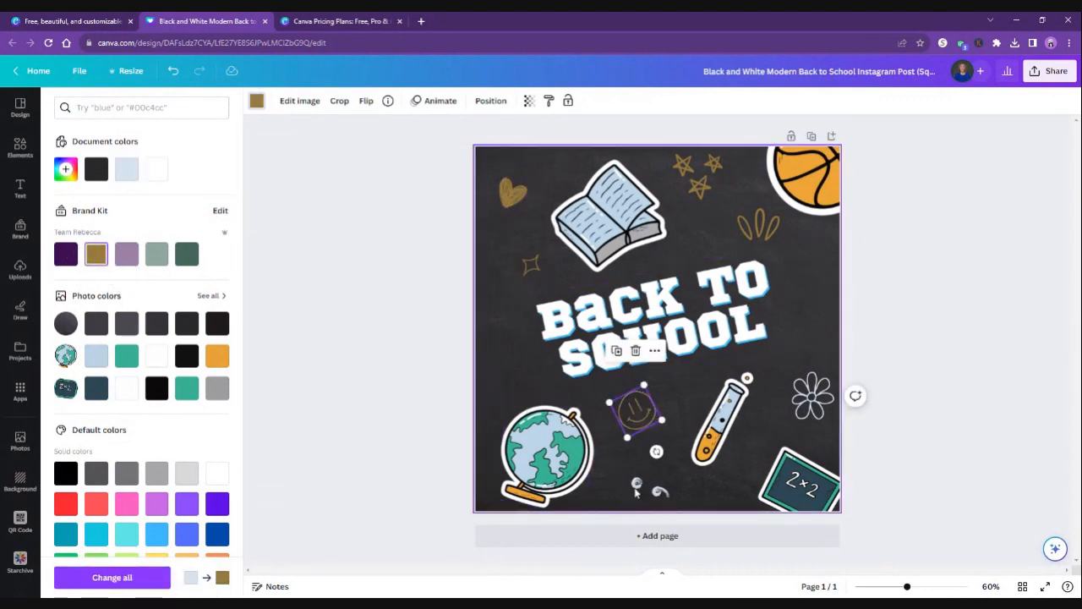
click(812, 395)
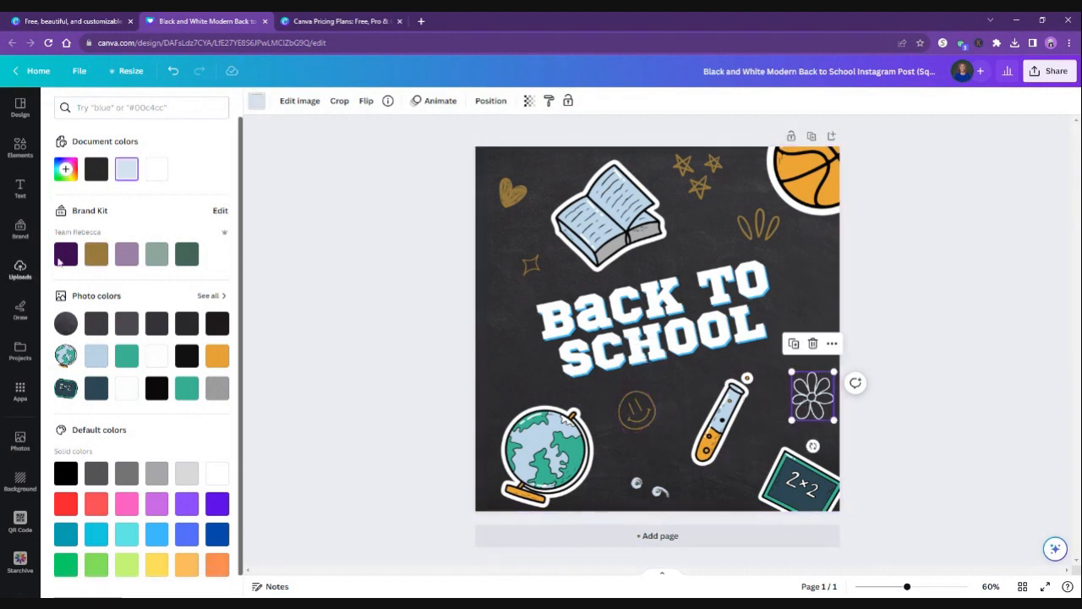
click(95, 258)
click(945, 280)
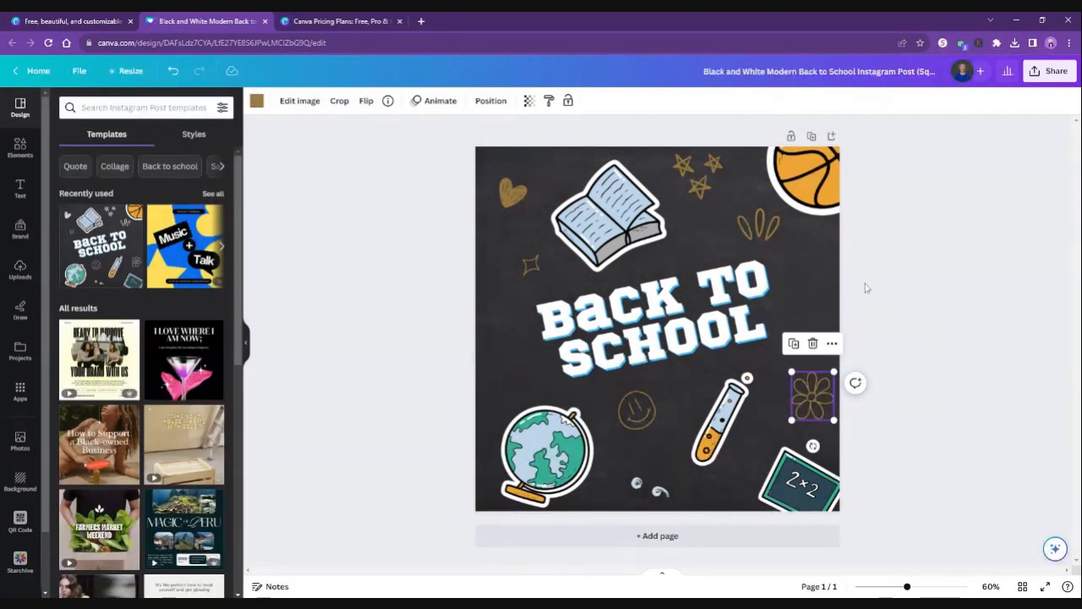
Recolor the shadow effect of the BACK TO SCHOOL title with the golden-brown Brand Kit color.
click(653, 311)
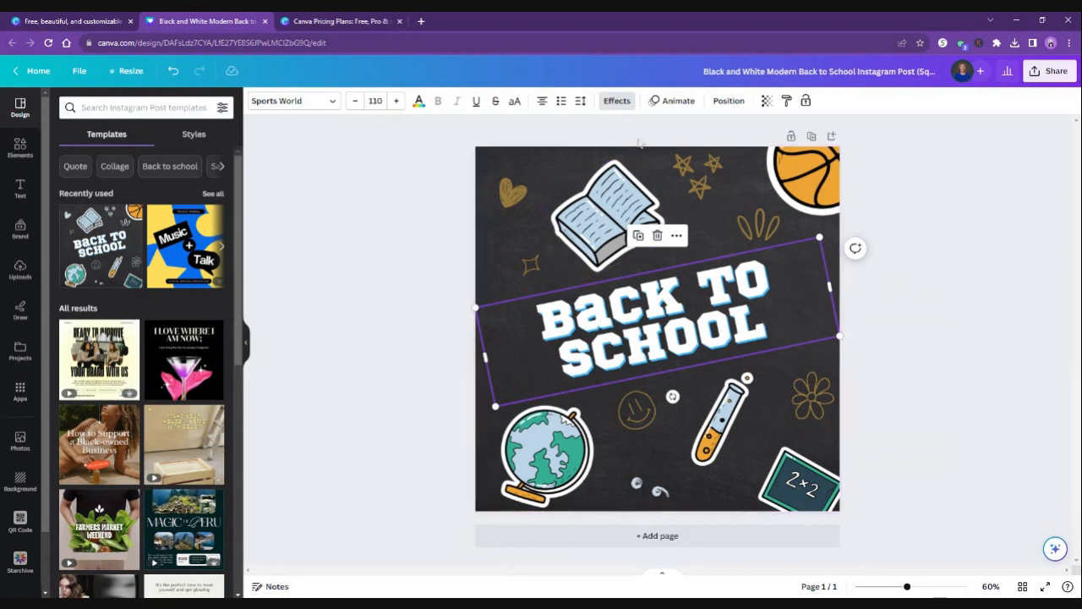
click(616, 101)
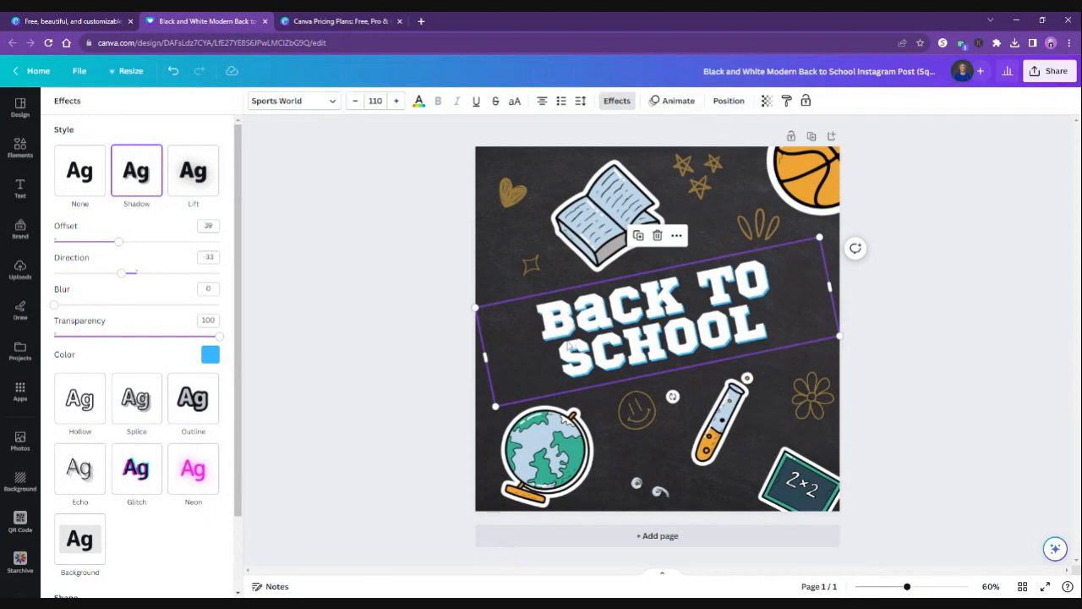
click(211, 356)
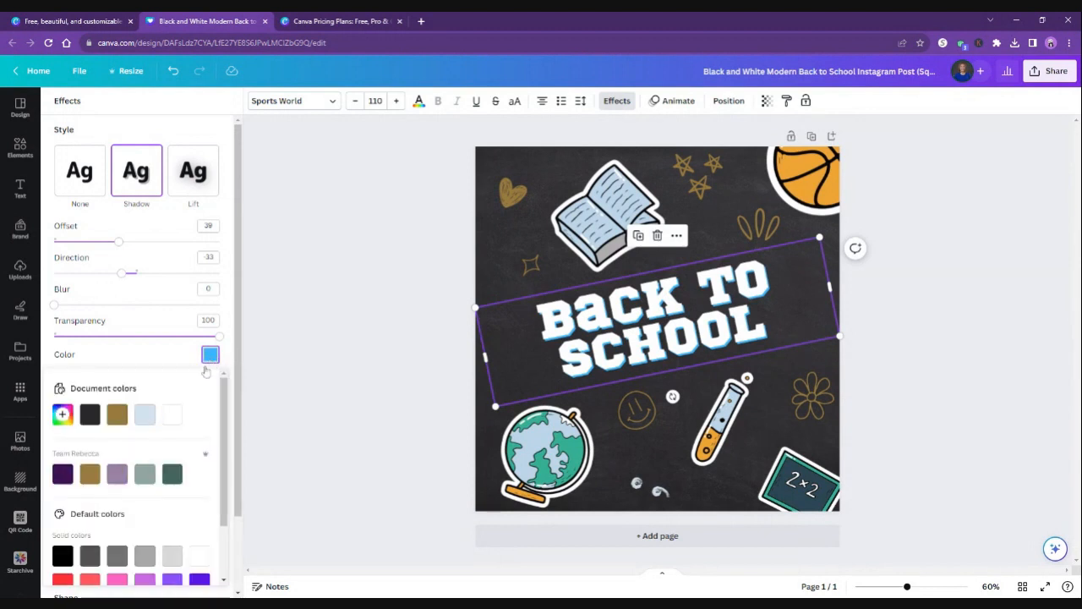
click(97, 475)
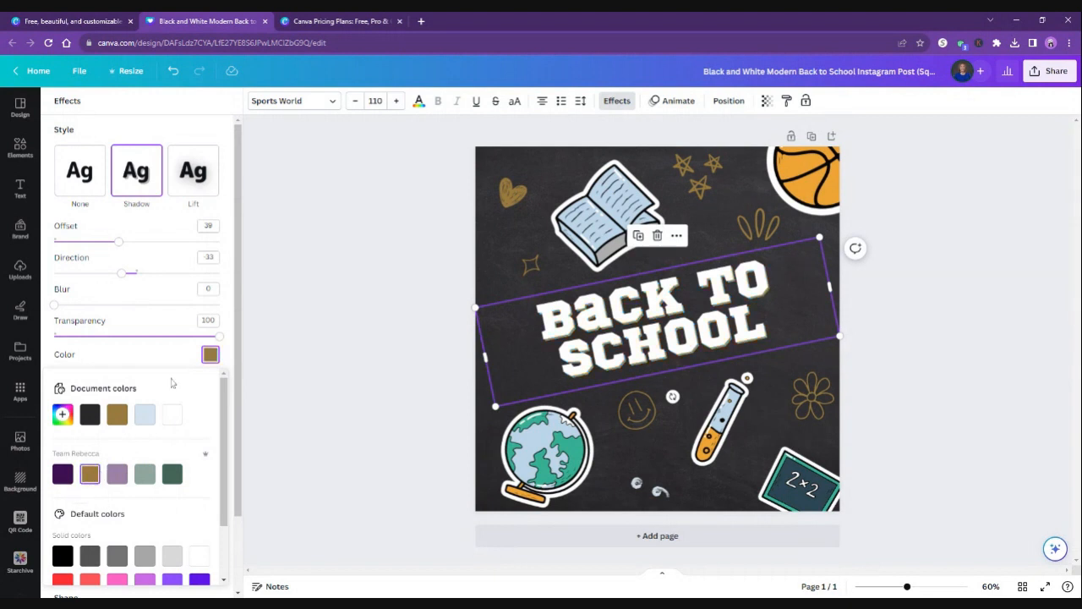
click(255, 310)
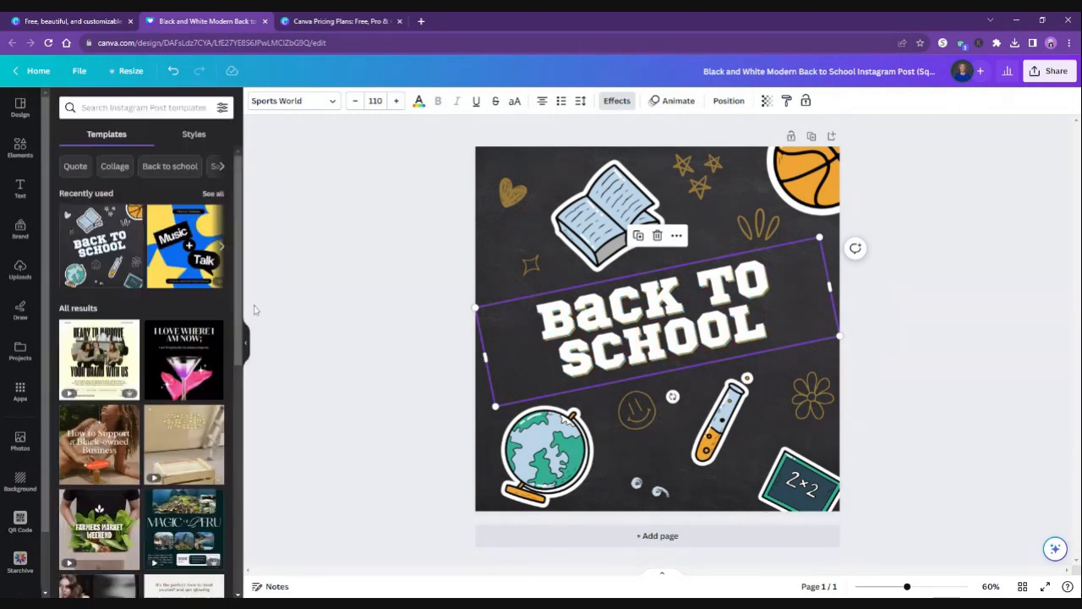
Review the title's text effects and recolor the BACK TO SCHOOL lettering with the dark purple Brand Kit color.
click(616, 101)
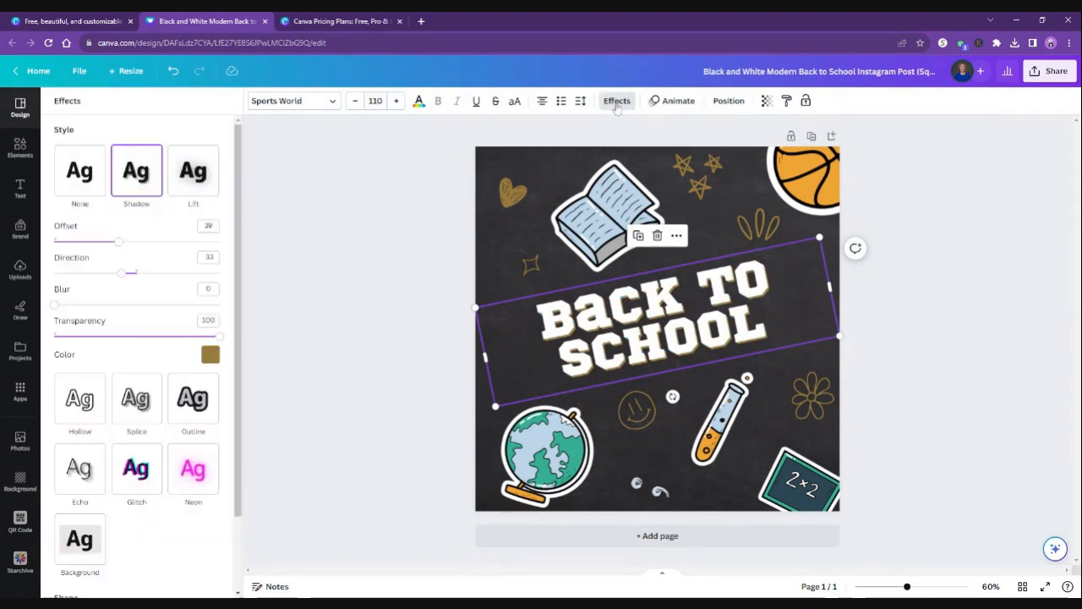
scroll(192, 431, down, 2)
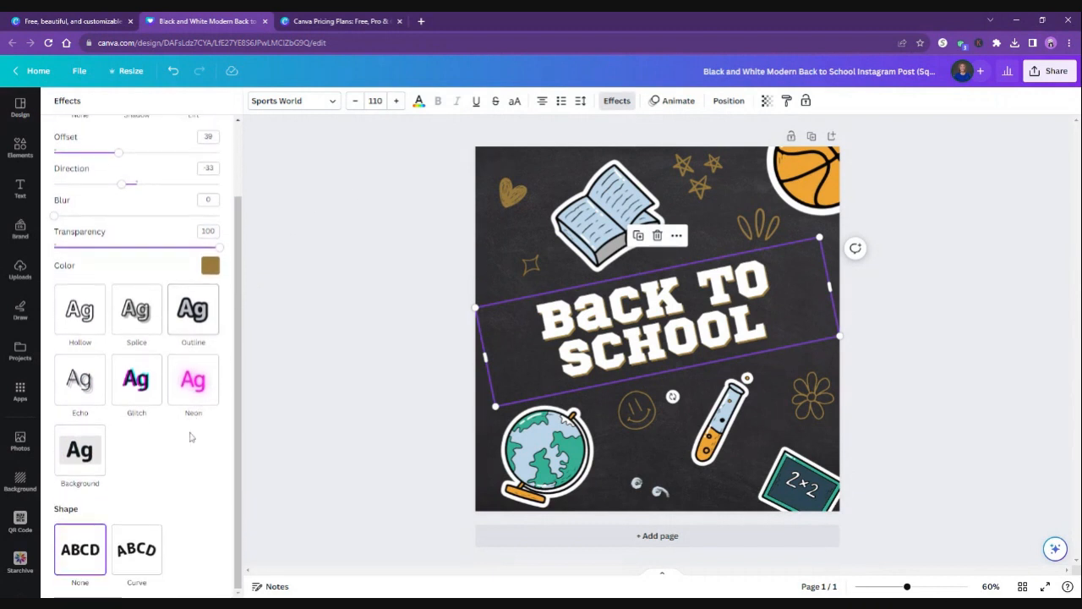
scroll(193, 431, up, 2)
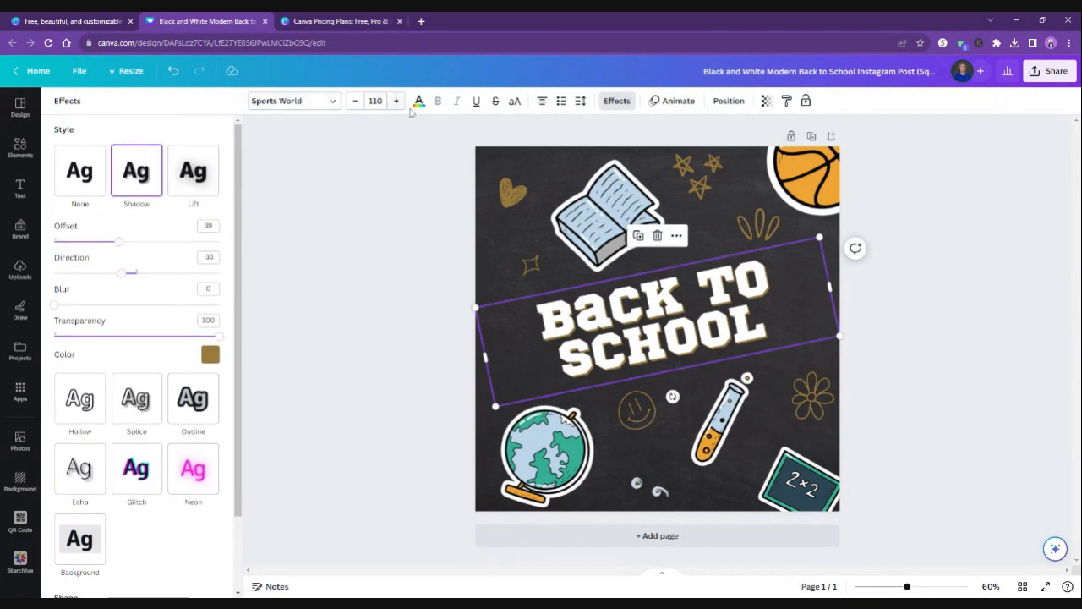
click(419, 101)
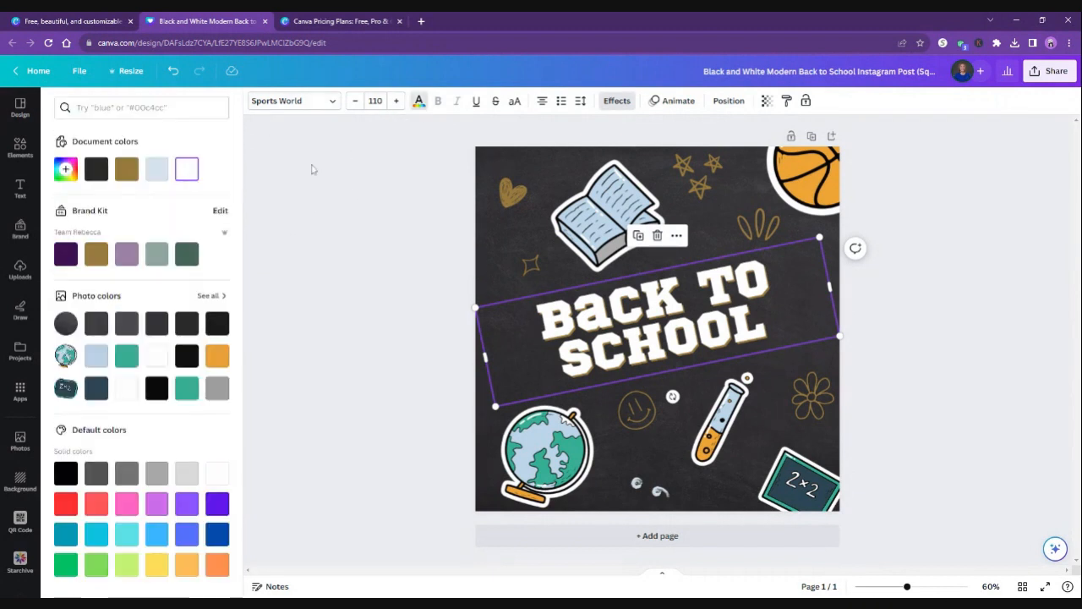
click(68, 253)
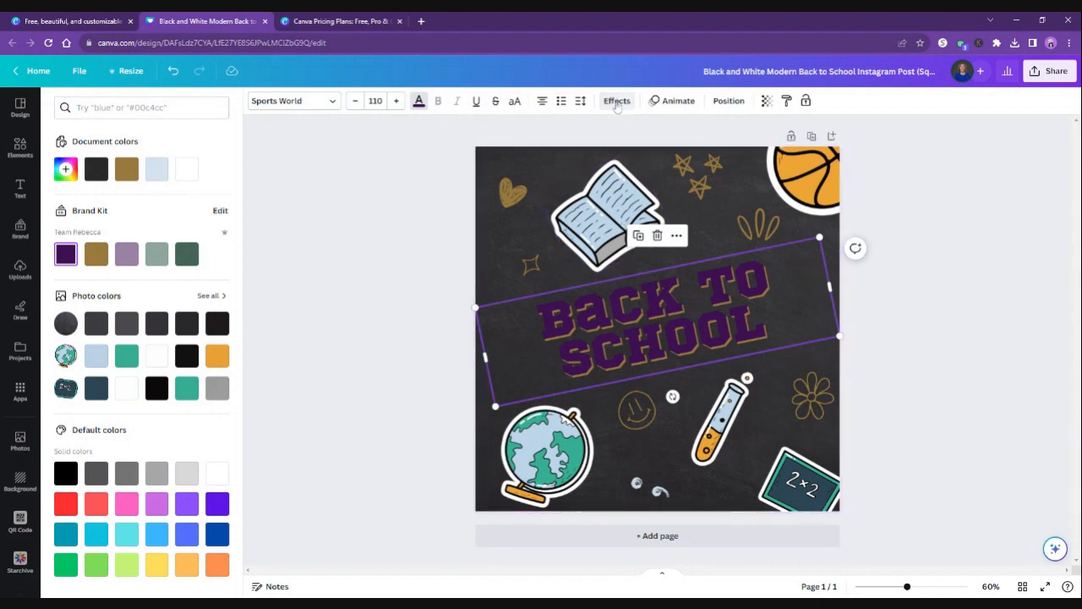
Recolor the chalkboard background with the white photo color, comparing it with the light blue document color #d5e3ef.
click(562, 171)
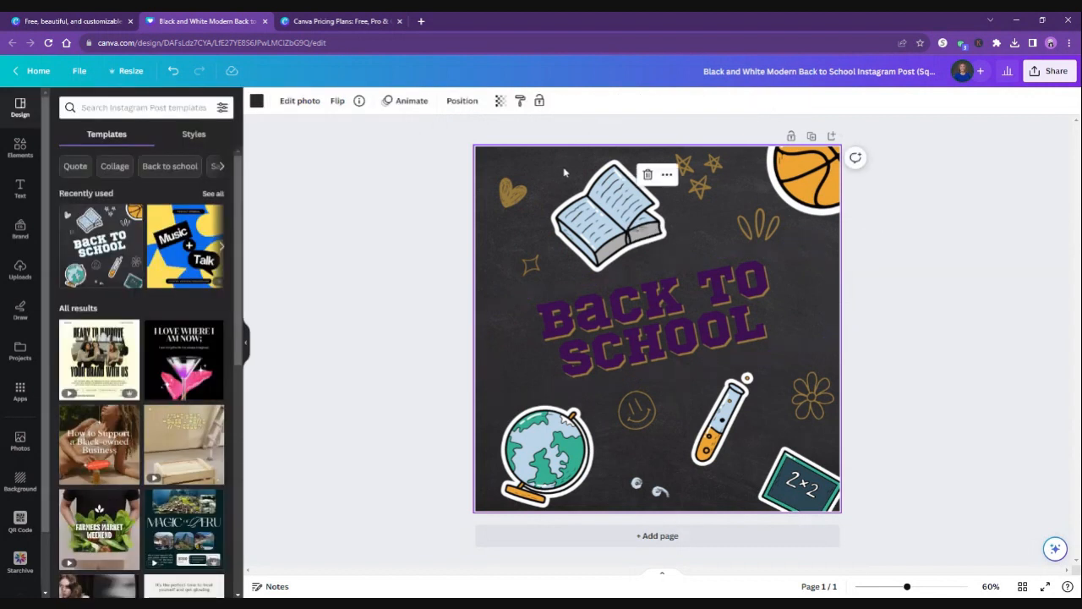
click(257, 102)
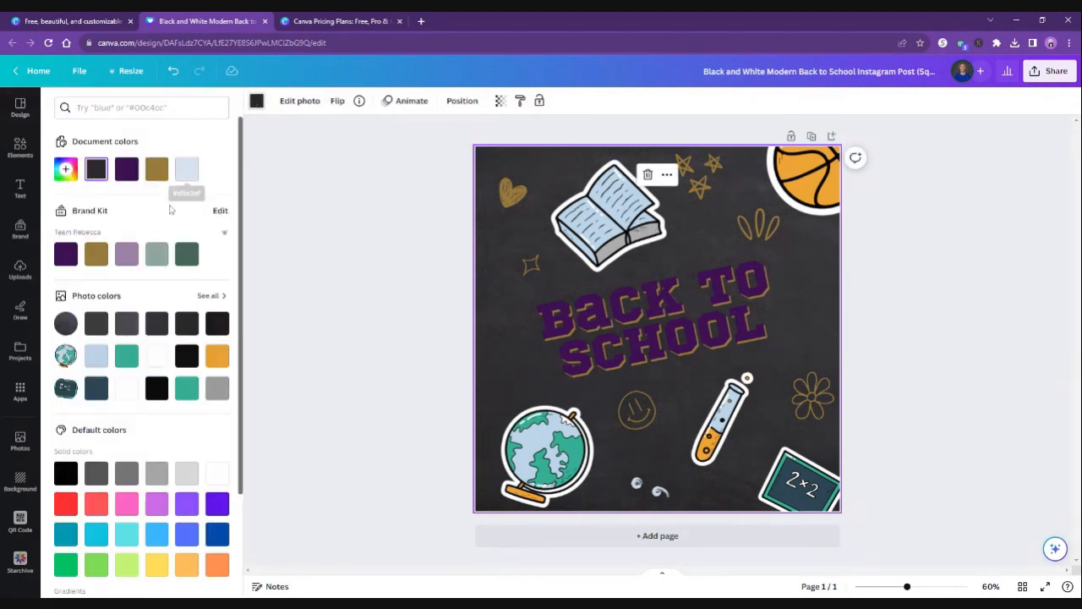
click(158, 356)
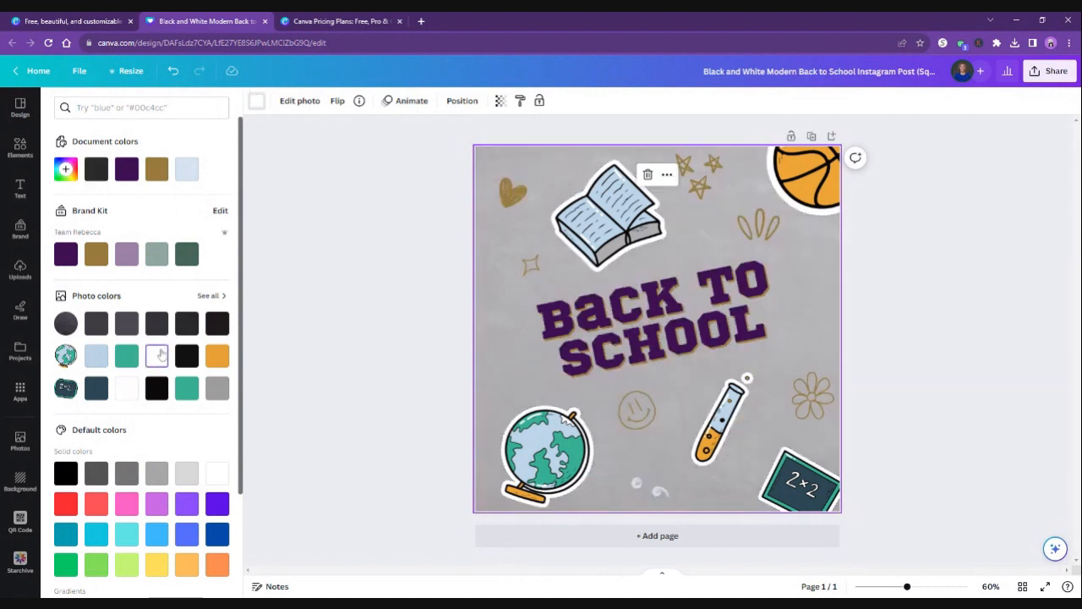
click(187, 171)
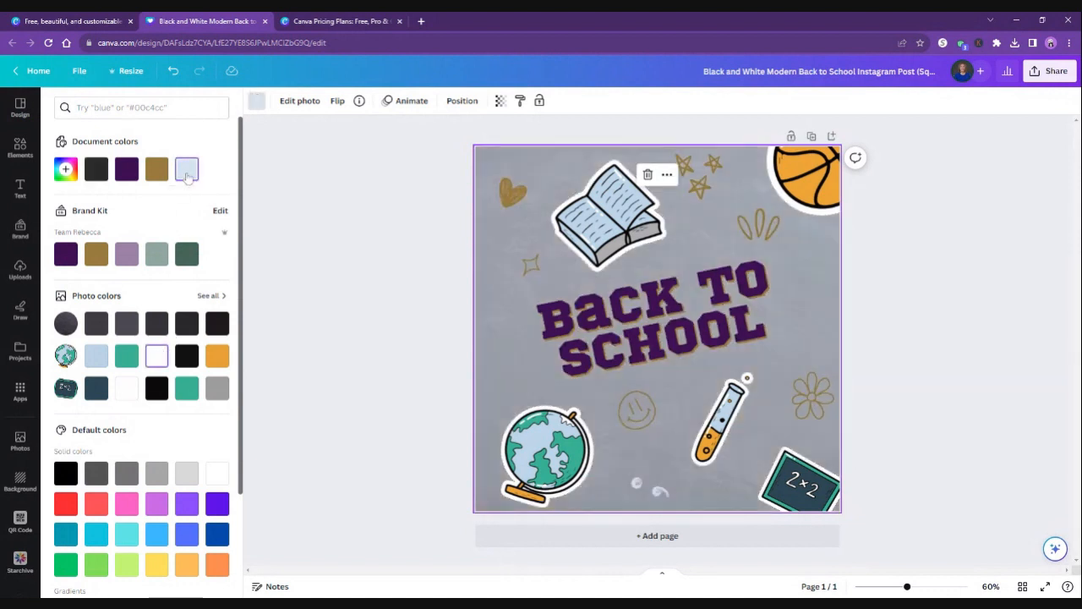
click(160, 357)
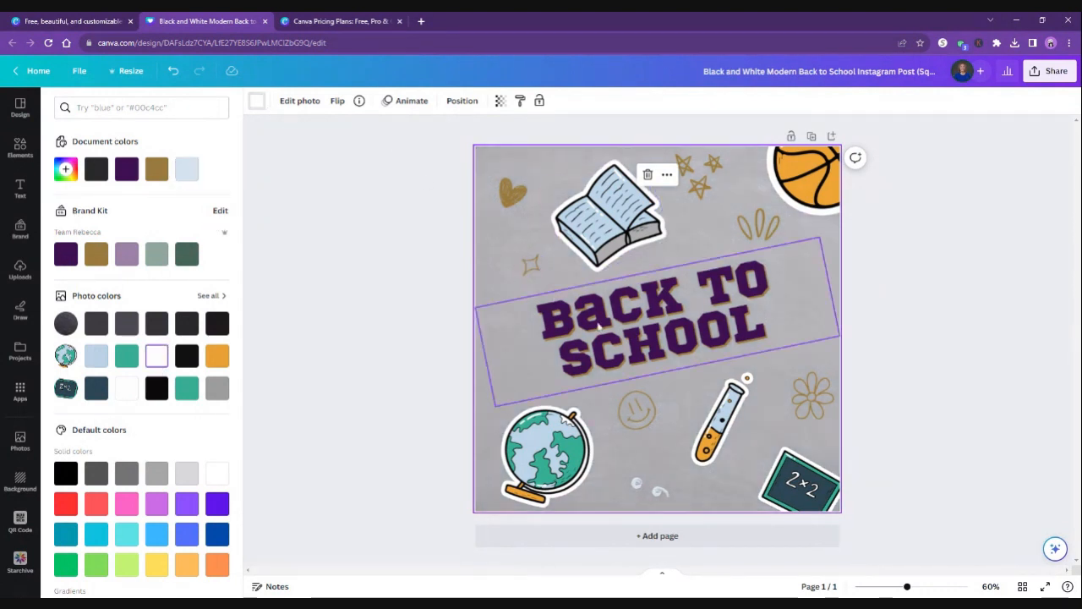
click(926, 341)
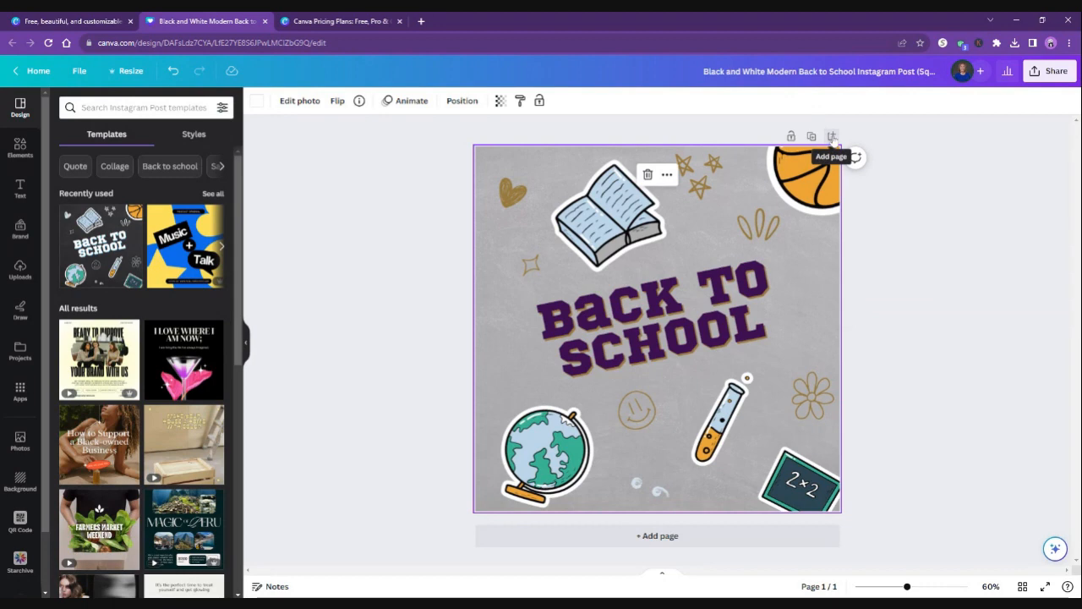
Add a blank page to the design and duplicate the Back to School page.
click(832, 137)
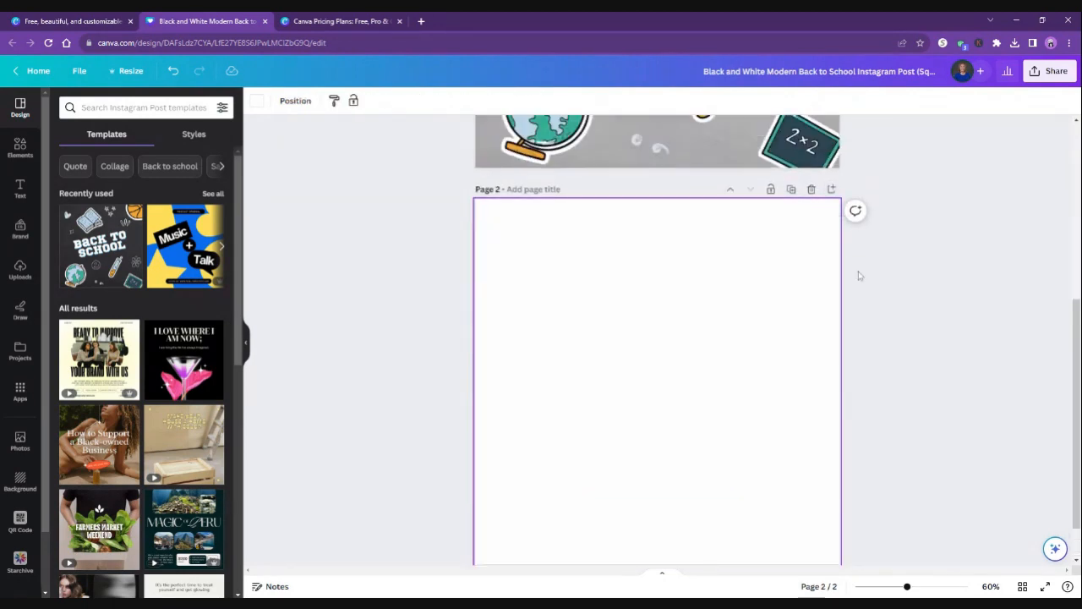
scroll(858, 275, up, 5)
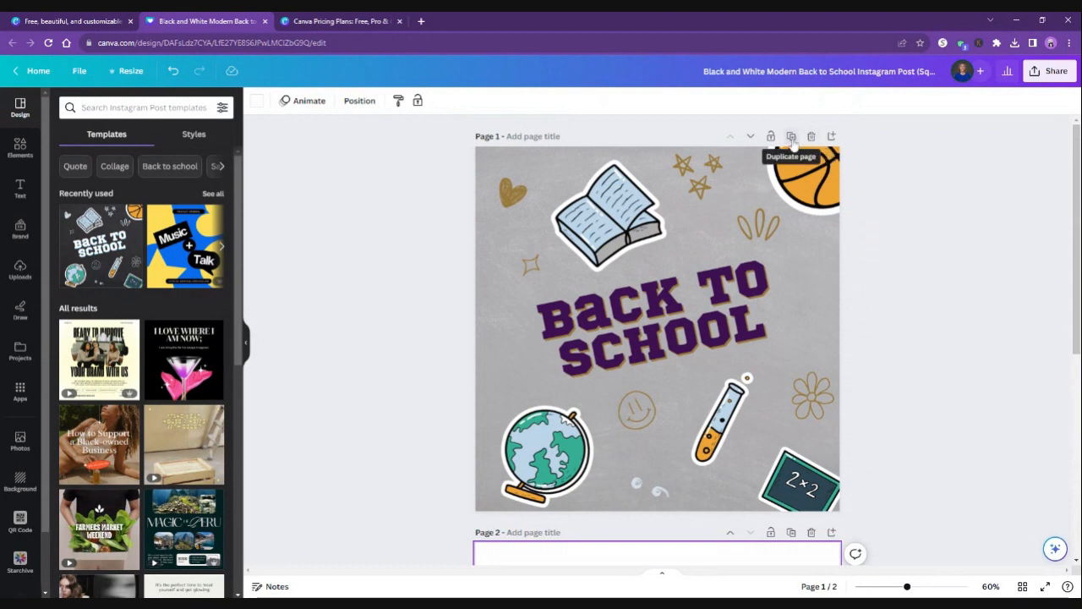
click(792, 140)
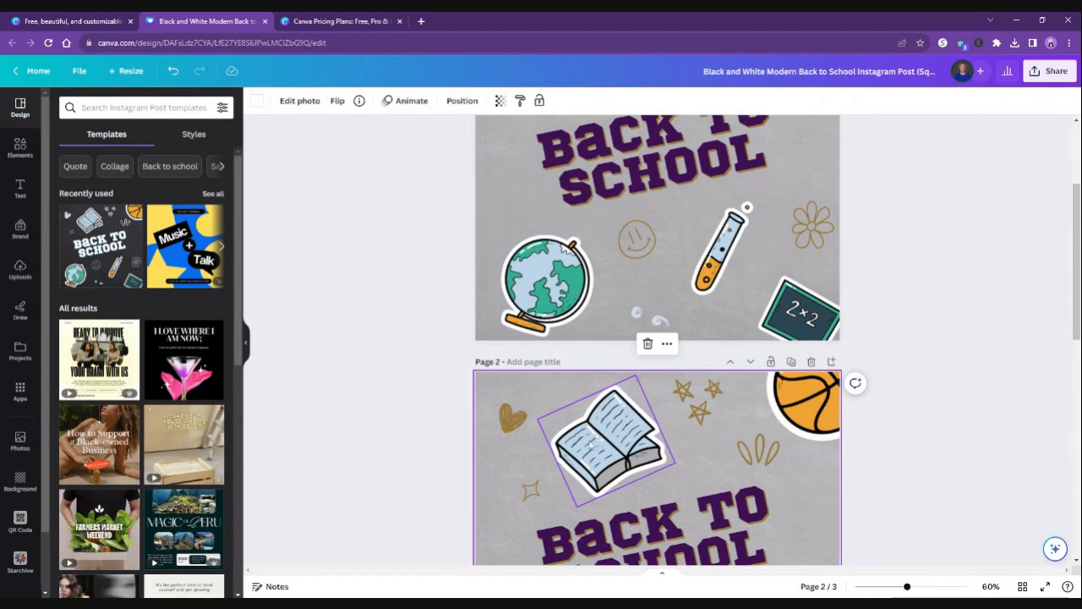
Delete the heart, book, three-star doodle, basketball and leaf-like doodle from the duplicated page 2.
scroll(519, 390, down, 2)
drag(509, 224, 811, 293)
key(Delete)
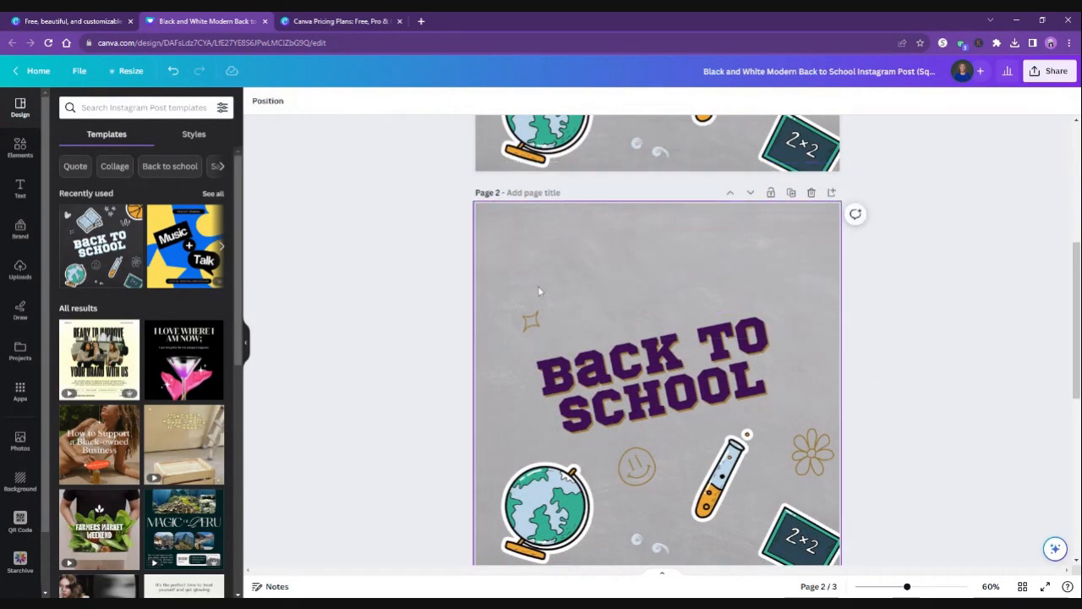
click(540, 291)
key(Delete)
click(633, 467)
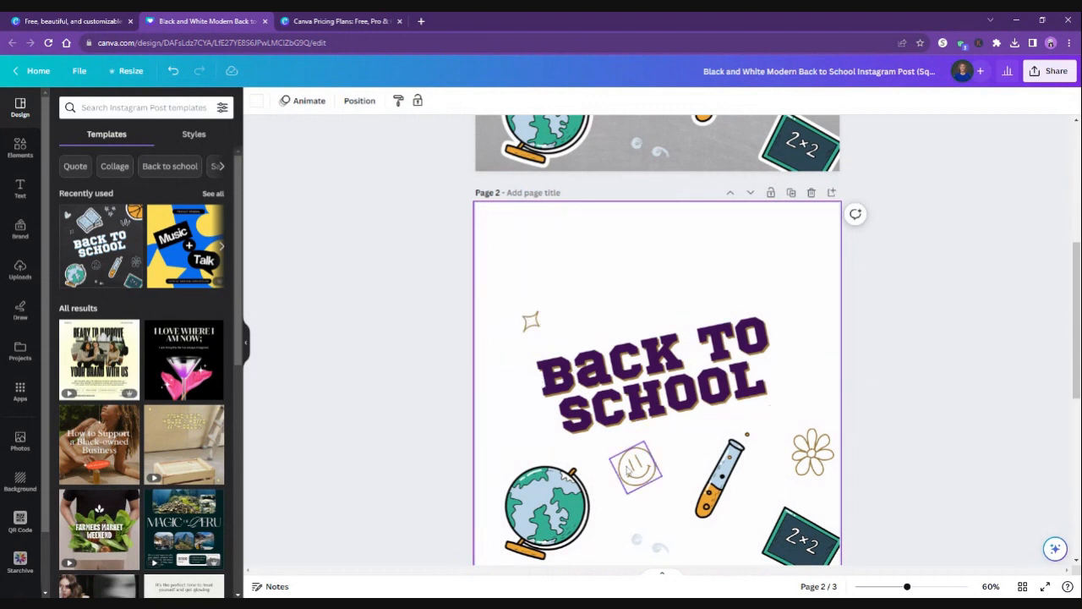
key(ctrl+z)
Delete the sparkle, smiley face, flower and test tube from page 2.
click(531, 321)
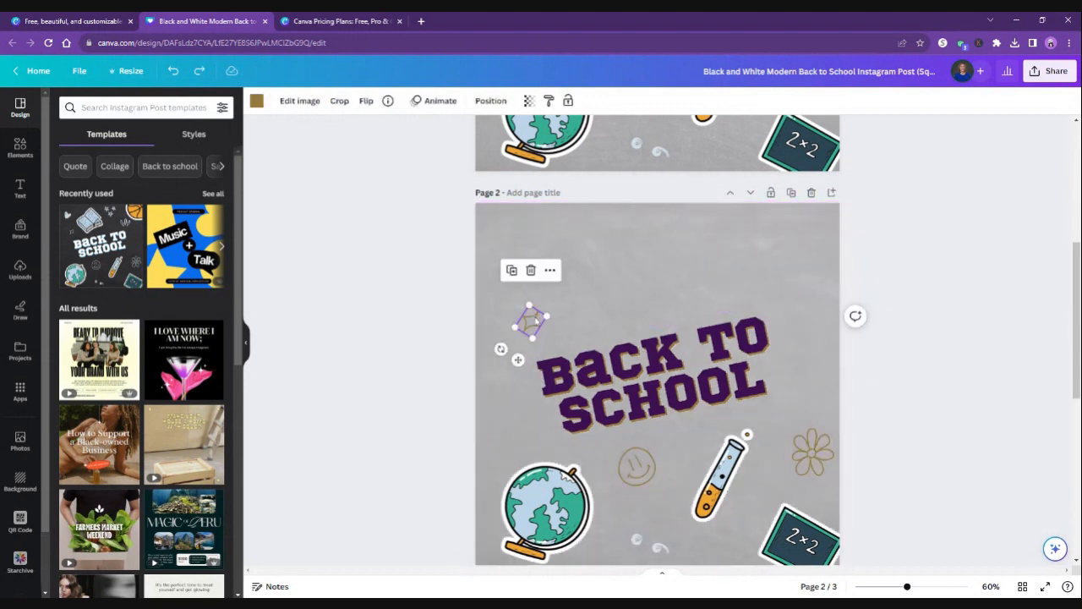
key(Delete)
drag(627, 463, 837, 550)
key(Delete)
click(820, 457)
key(Delete)
click(721, 475)
key(Delete)
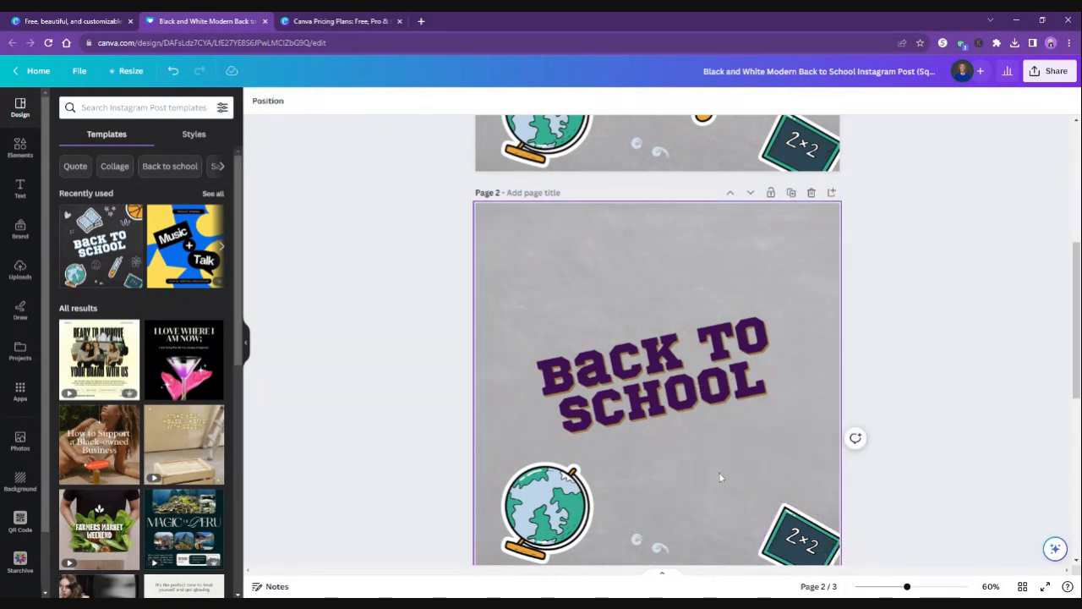
Delete the swirl doodle, the small 2×2 chalkboard and the globe from page 2.
click(651, 545)
key(Delete)
click(795, 537)
key(Delete)
click(554, 524)
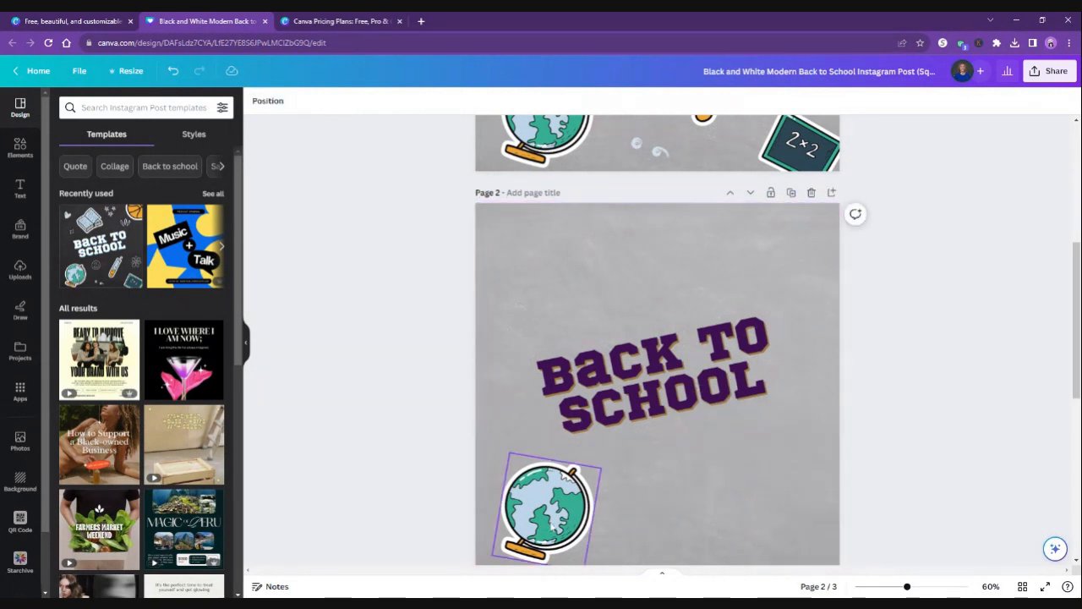
key(Delete)
Straighten the tilted BACK TO SCHOOL title to horizontal and center it near the top of page 2.
click(603, 418)
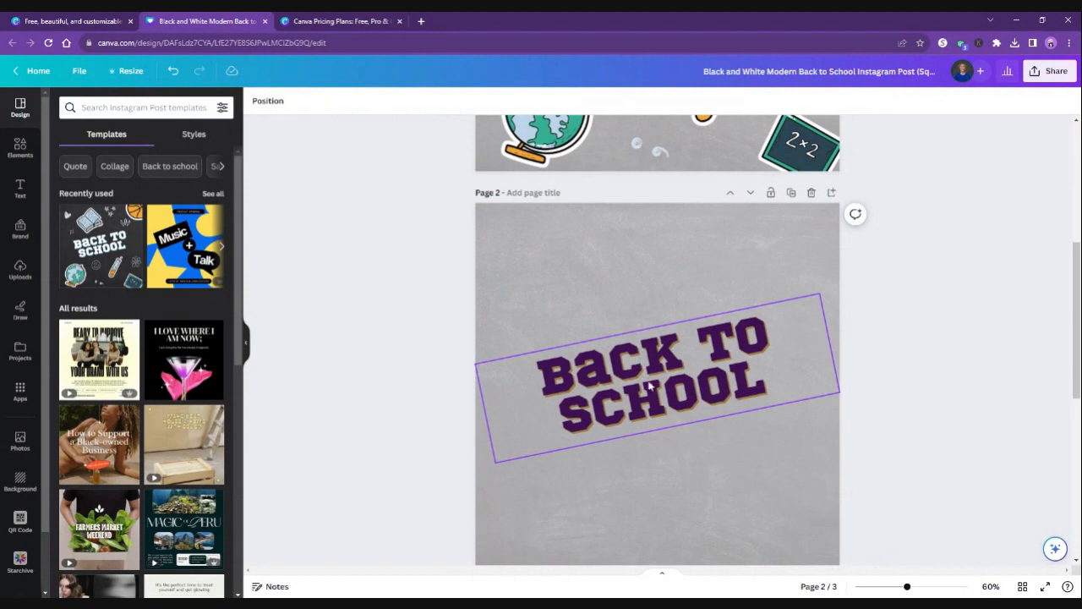
drag(649, 386, 642, 298)
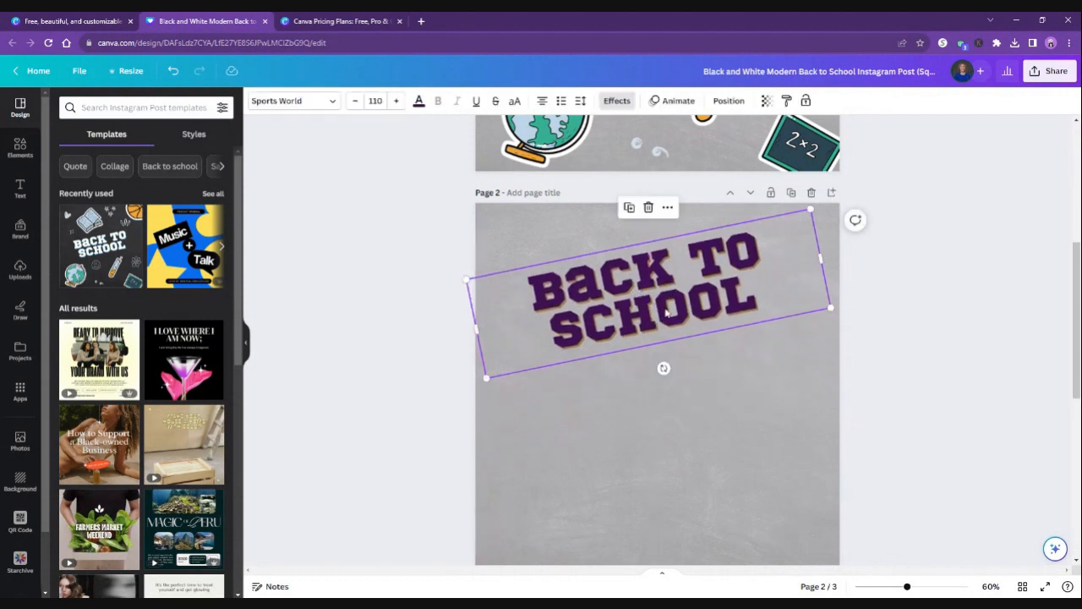
drag(662, 368, 645, 418)
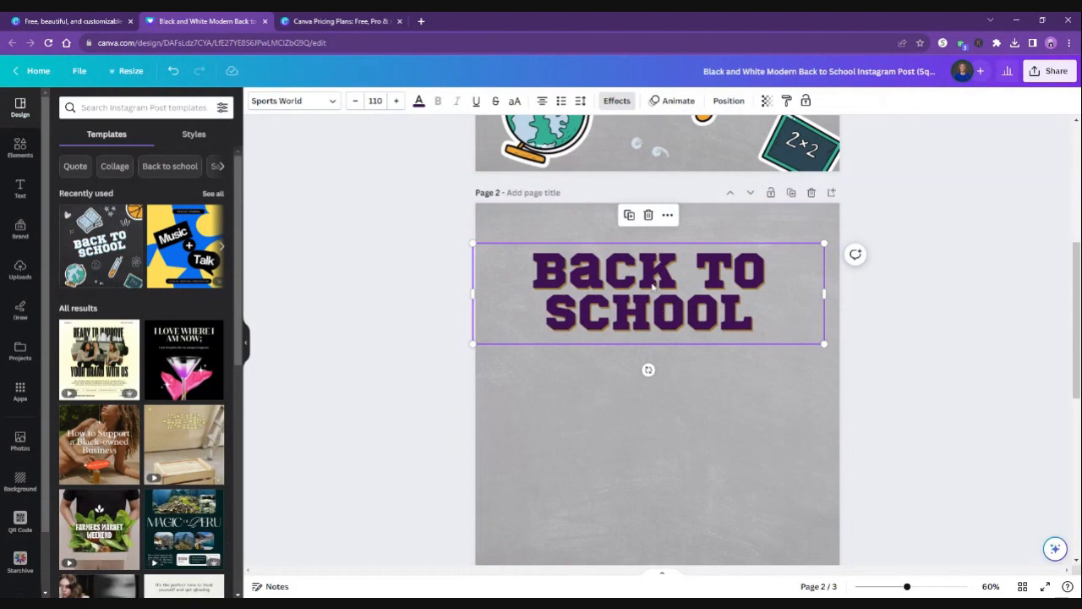
drag(649, 282, 659, 256)
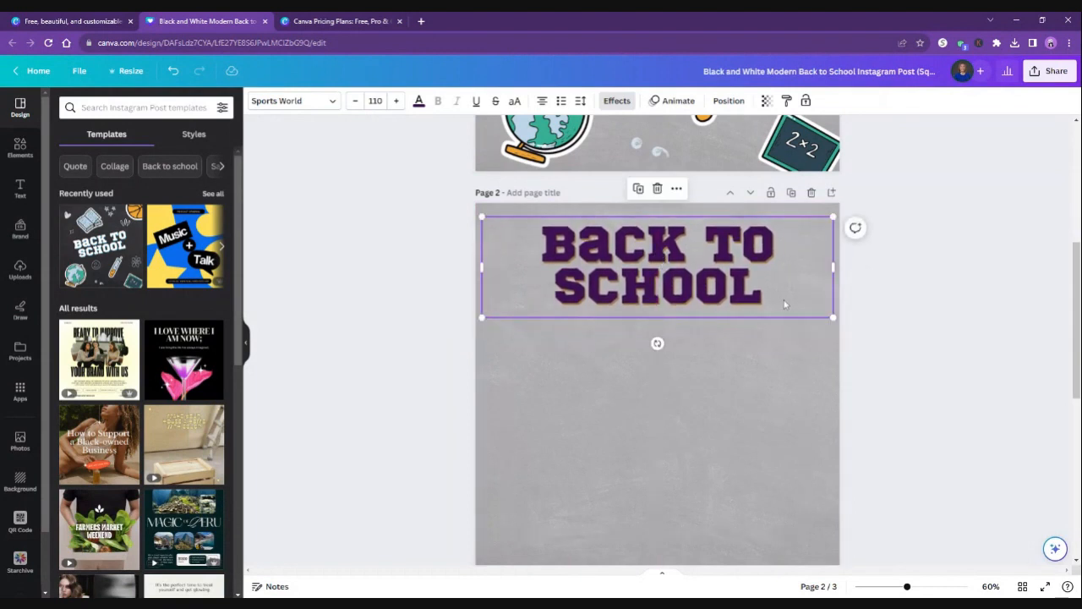
Set the page 2 title's font size to 100 and recenter its text box near the top edge.
mouse_move(834, 317)
mouse_down()
mouse_move(674, 269)
mouse_move(831, 314)
mouse_move(843, 331)
mouse_move(826, 327)
mouse_up()
click(376, 101)
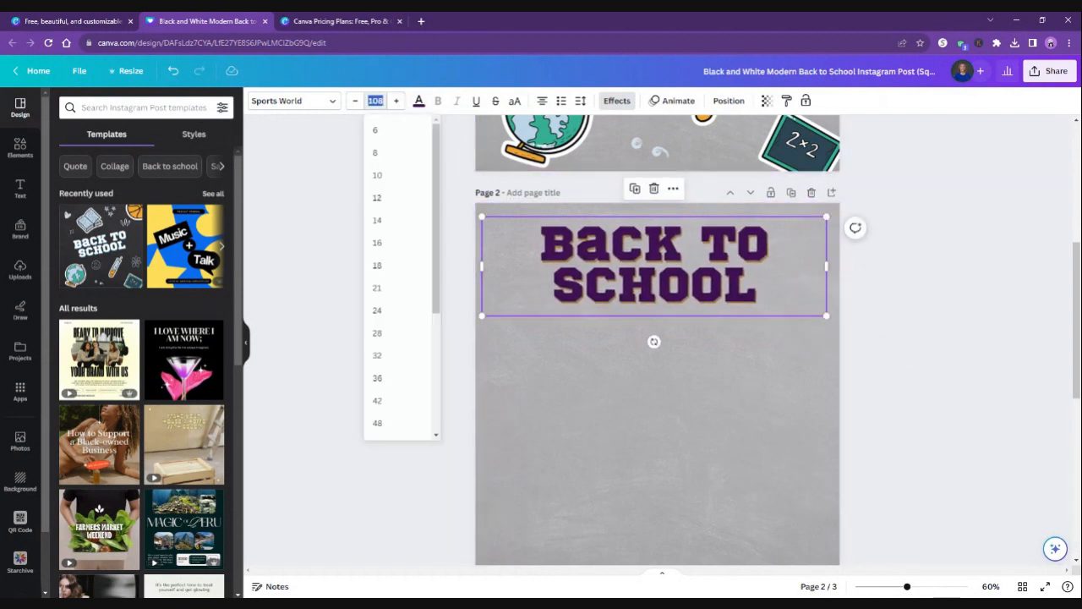
key(Return)
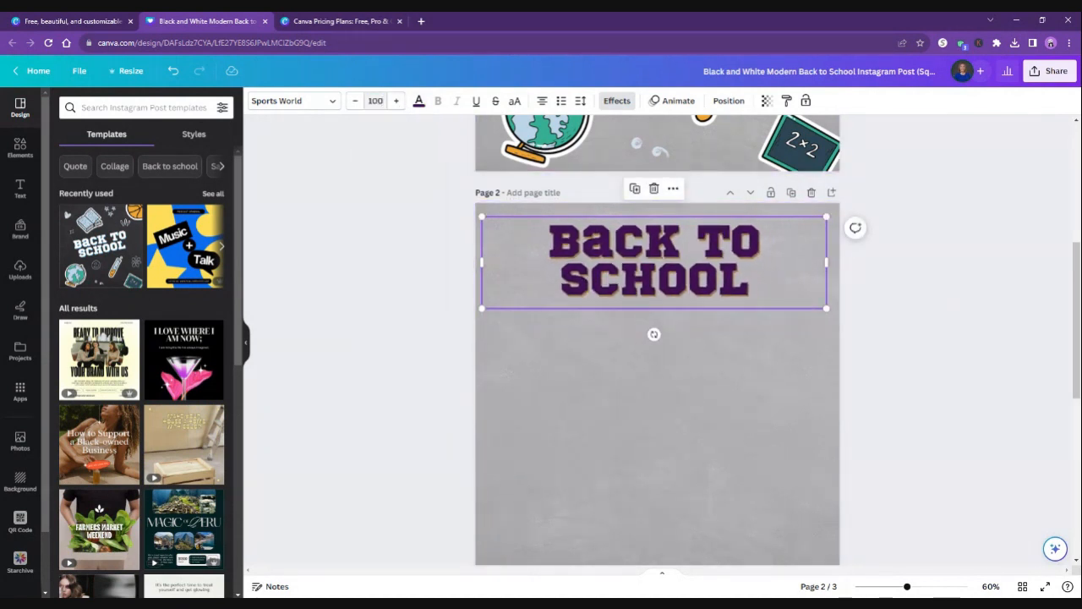
mouse_move(647, 269)
mouse_down()
mouse_move(660, 272)
mouse_move(641, 285)
mouse_move(655, 299)
mouse_move(649, 268)
mouse_up()
Append 2023 to the page 2 title so it reads "BACK TO SCHOOL 2023".
double_click(649, 268)
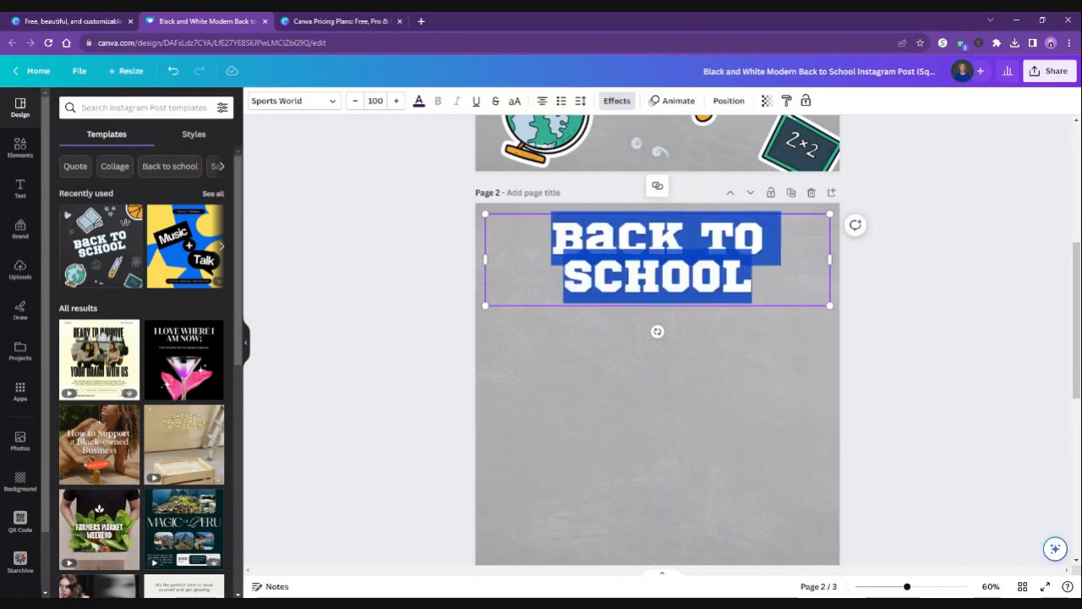
click(751, 278)
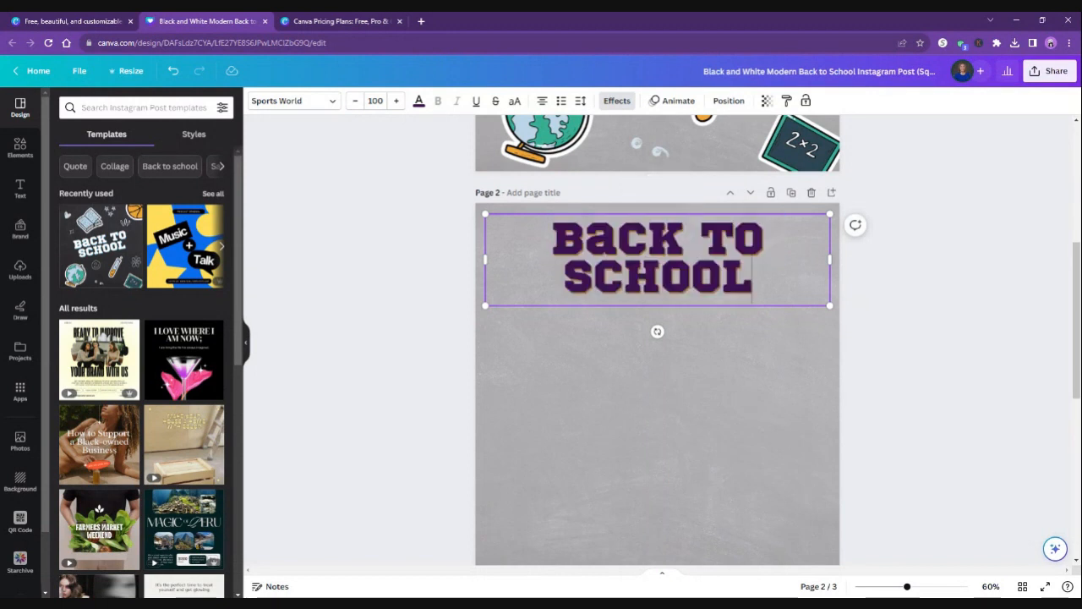
text(2023)
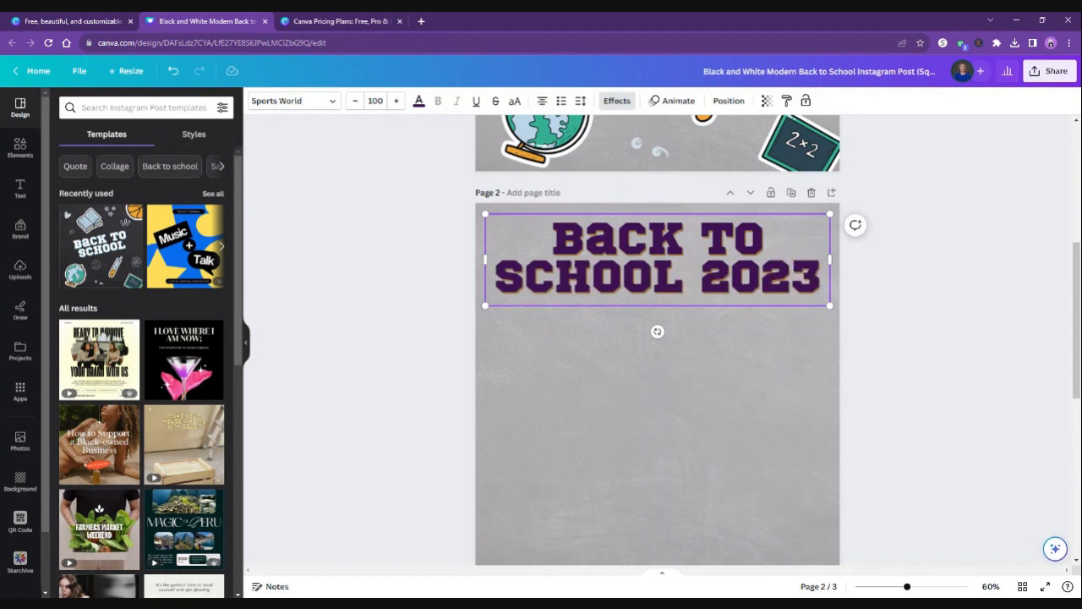
click(649, 428)
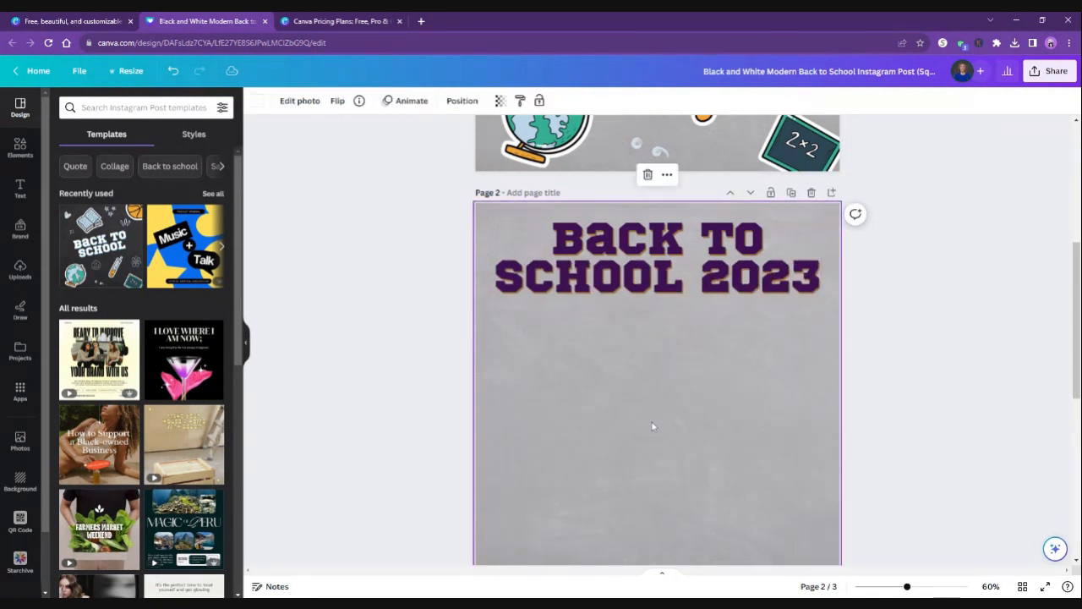
click(337, 336)
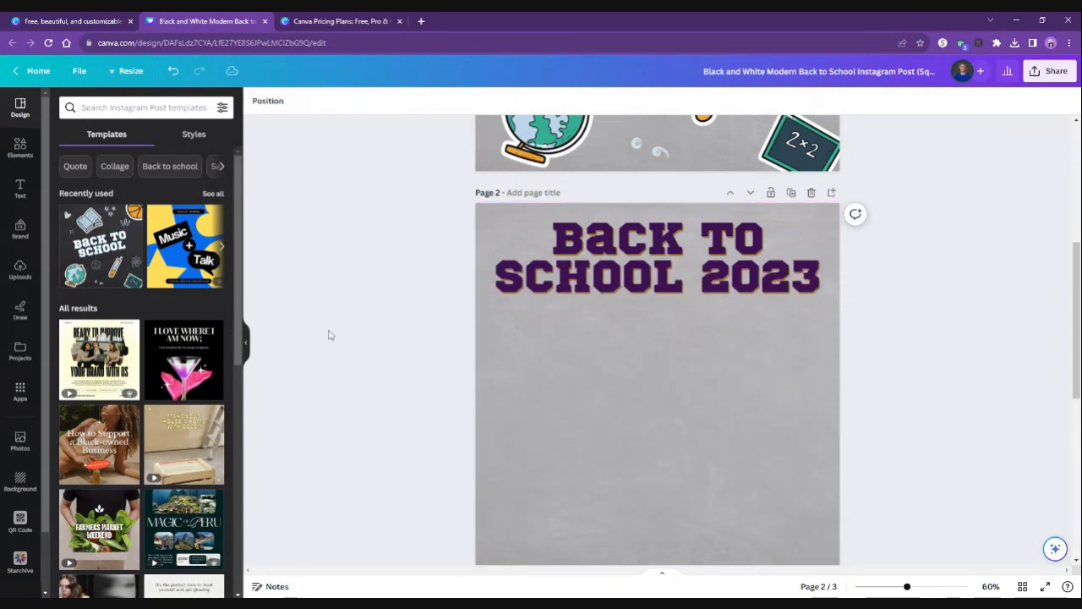
Add a brand title text box to the middle of page 2 and color its text with the dark purple brand color.
click(21, 186)
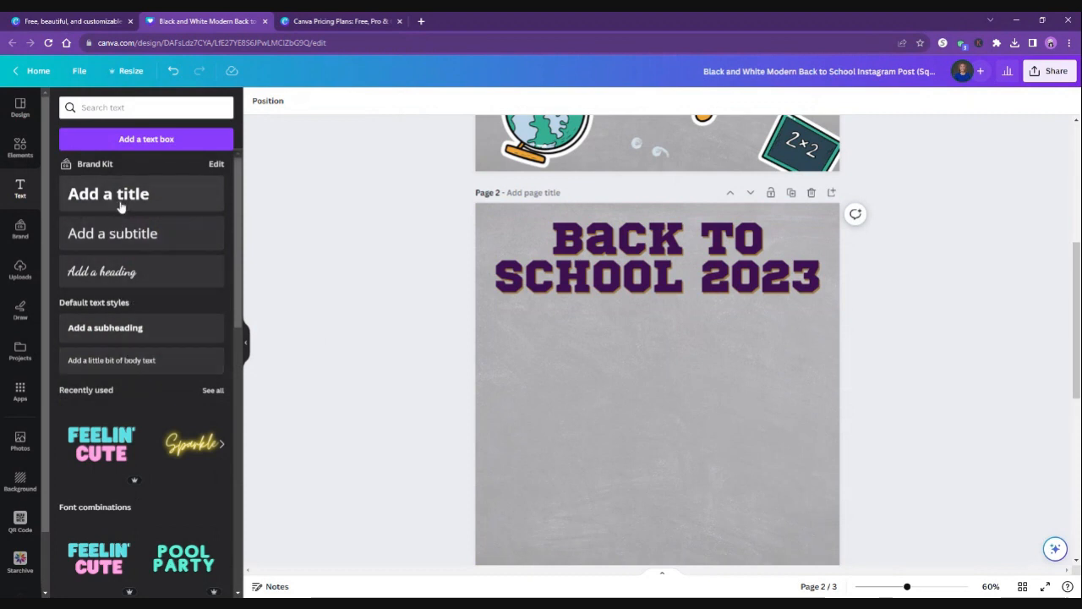
drag(127, 197, 647, 372)
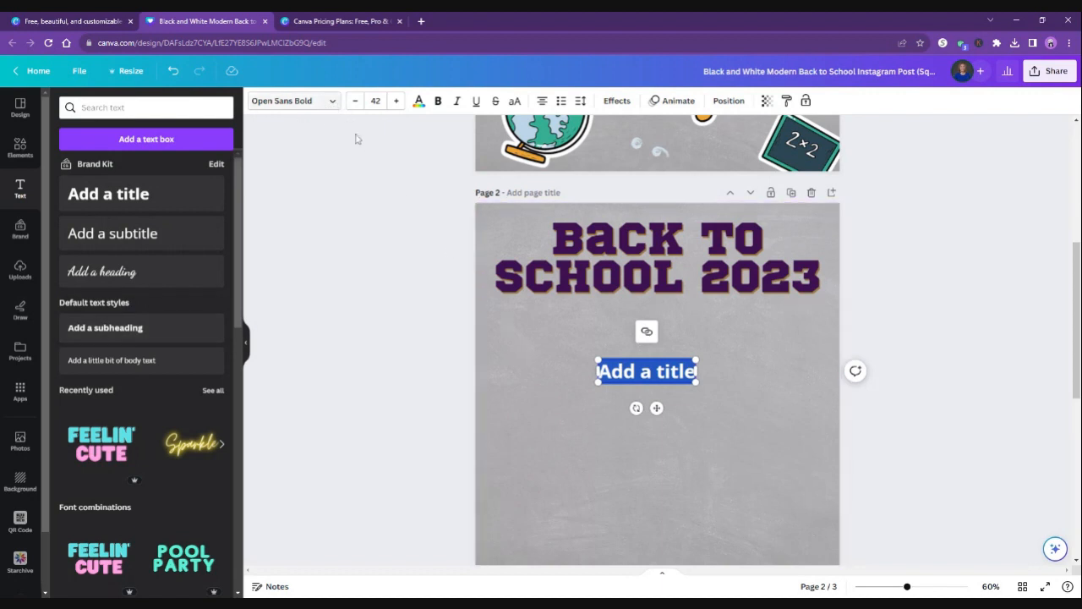
click(420, 103)
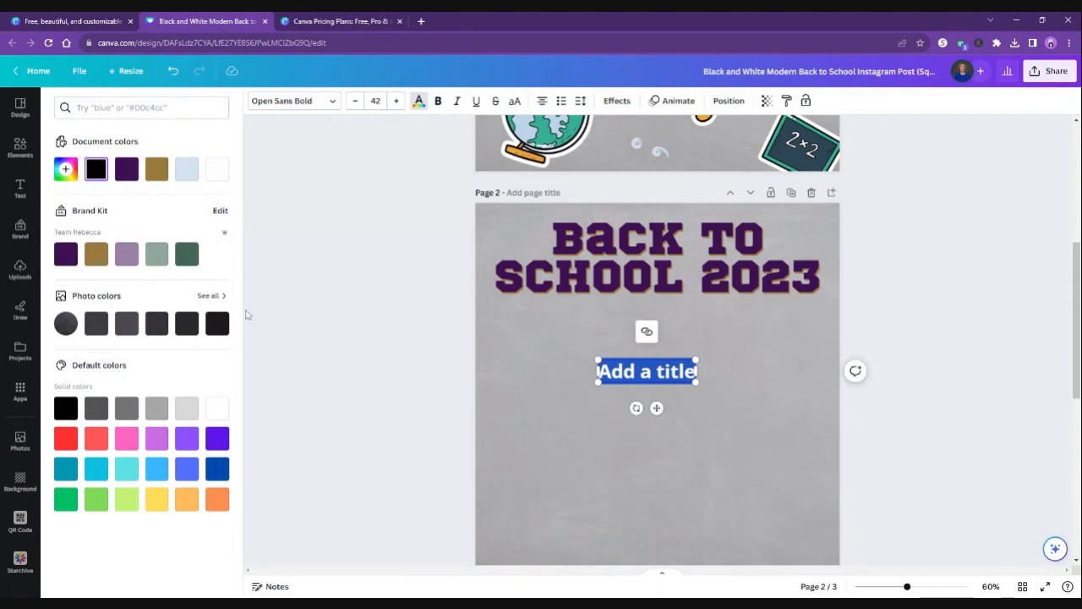
click(63, 258)
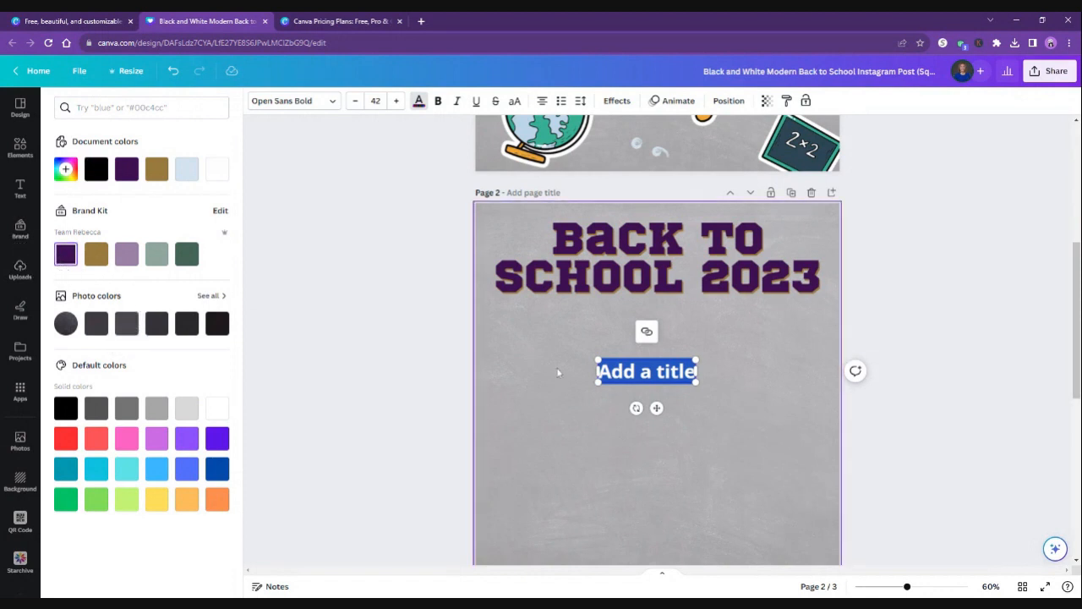
Replace the placeholder text with "Have a great year!" and place it centered just below the BACK TO SCHOOL 2023 title.
click(610, 372)
key(ctrl+a)
text(Have a great year!)
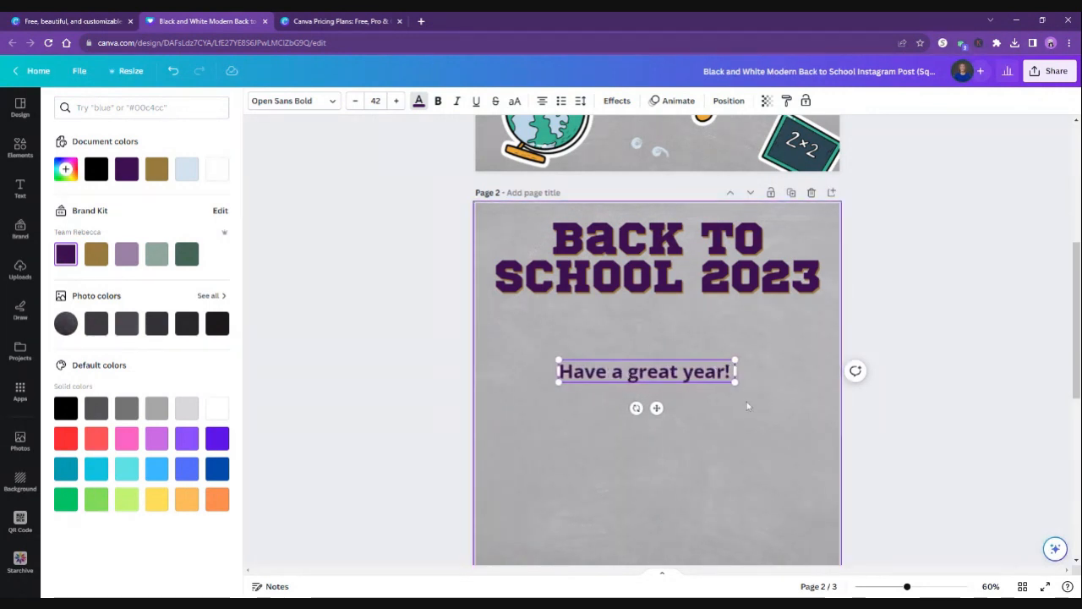
click(693, 413)
drag(654, 388, 657, 339)
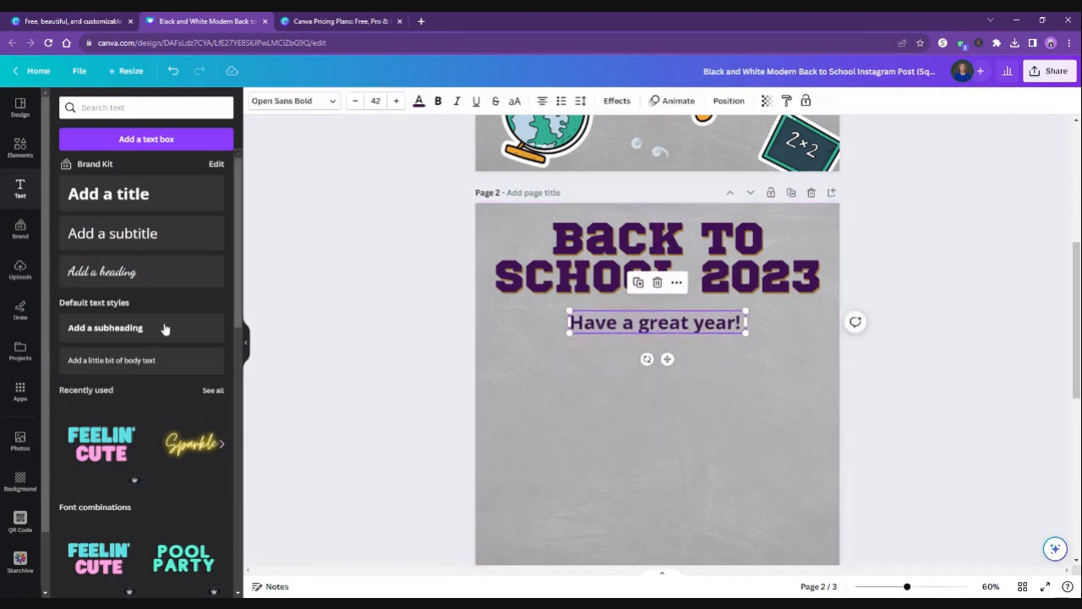
Add the purple and gold Mortgage Team brand logo to the lower part of page 2.
click(20, 230)
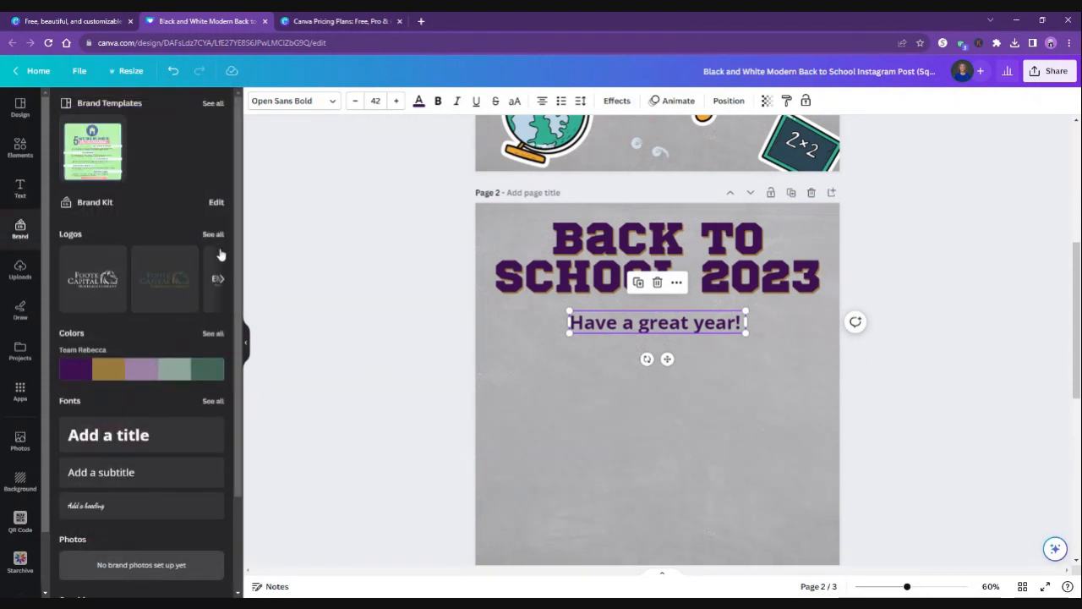
click(219, 280)
click(219, 283)
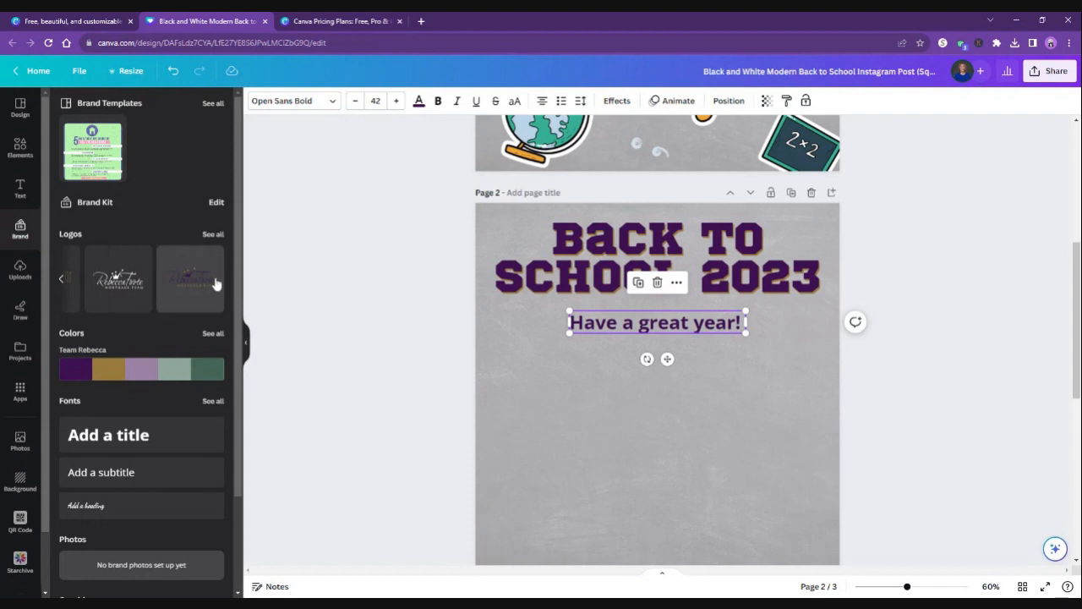
click(214, 290)
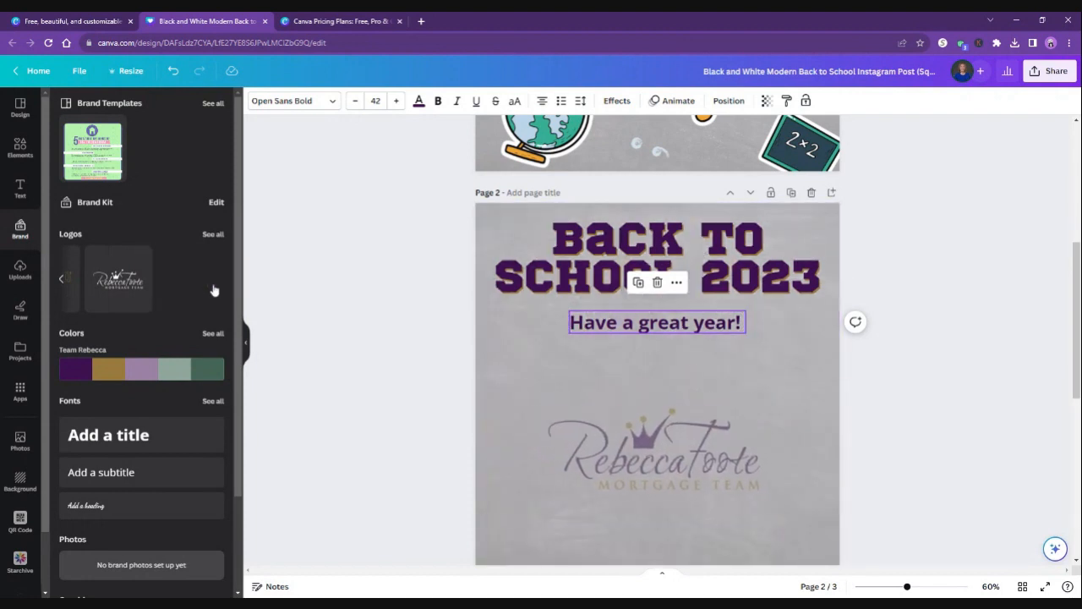
click(612, 378)
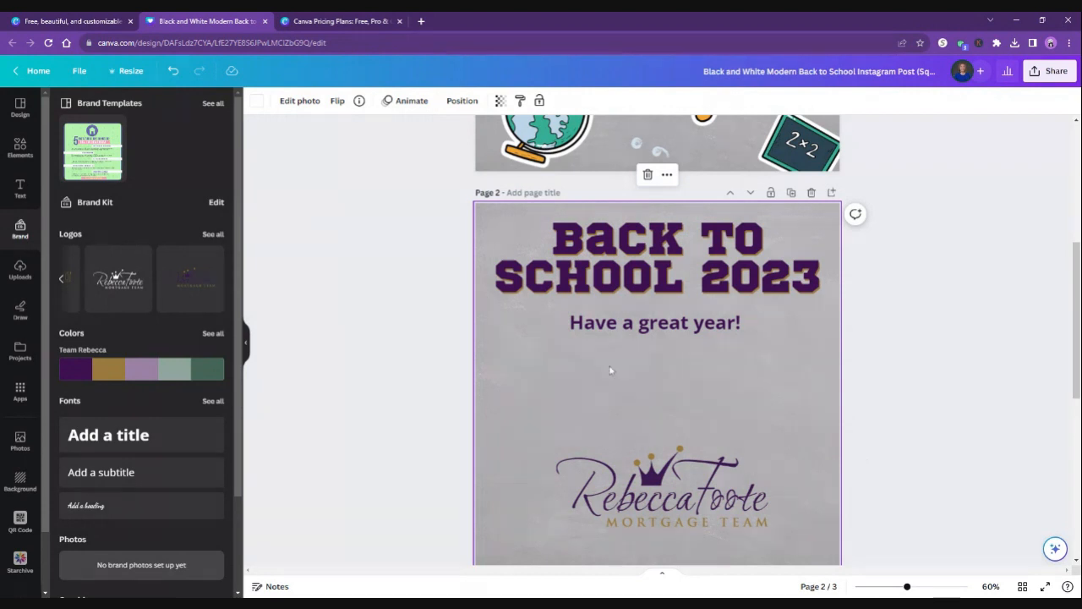
scroll(207, 348, down, 1)
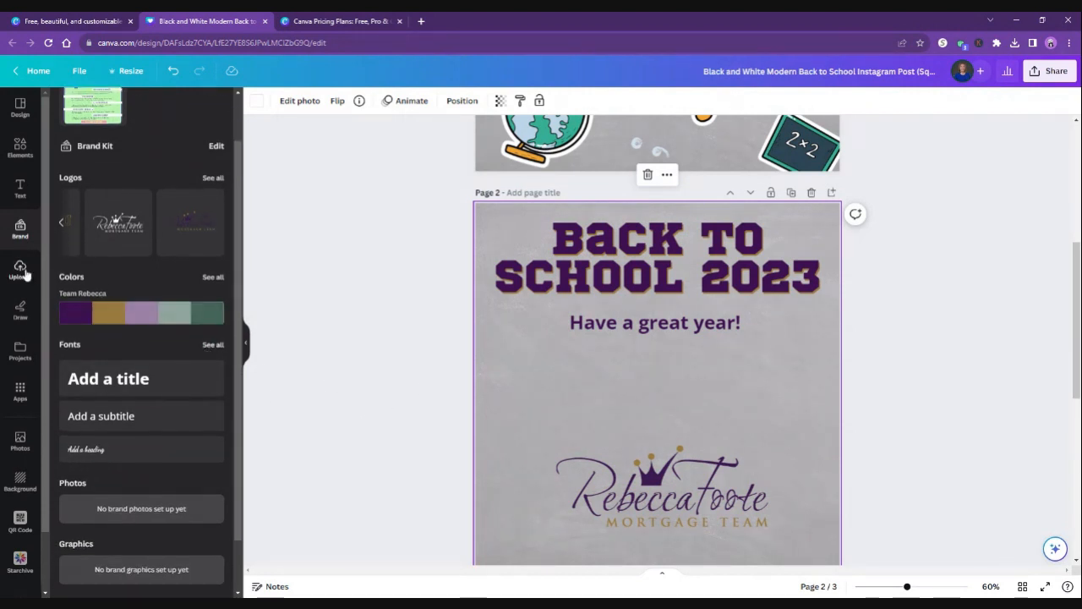
Examine the text effects and text animation options available for the "Have a great year!" line.
click(20, 189)
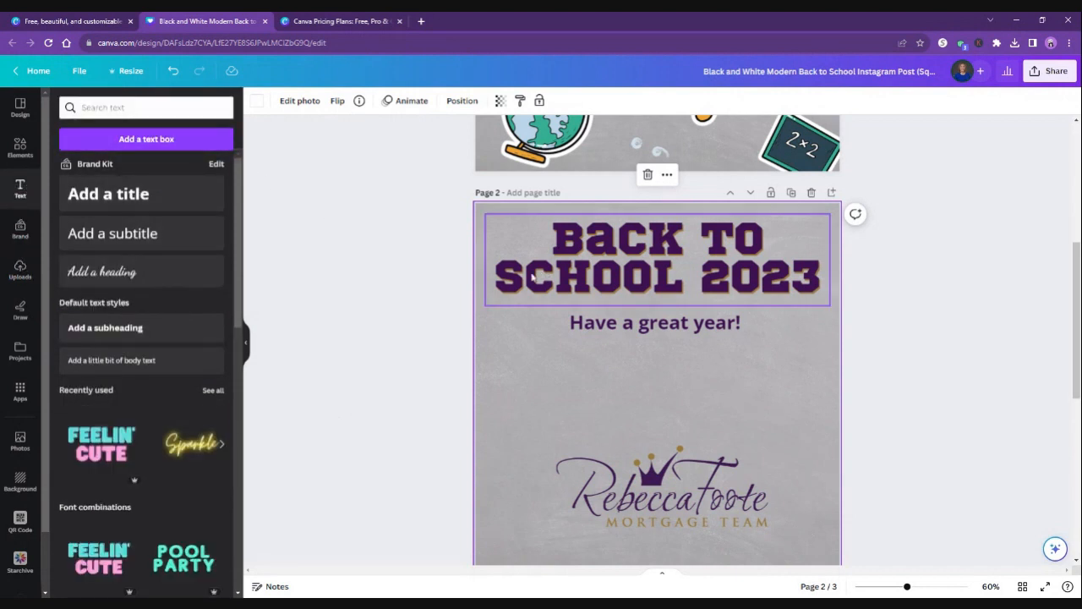
click(602, 331)
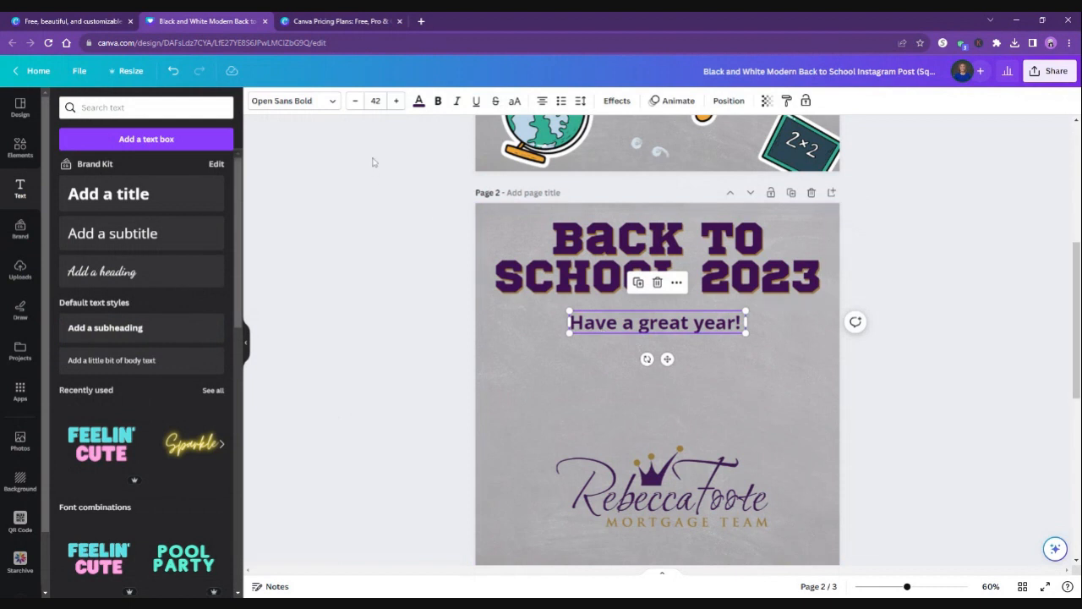
click(620, 100)
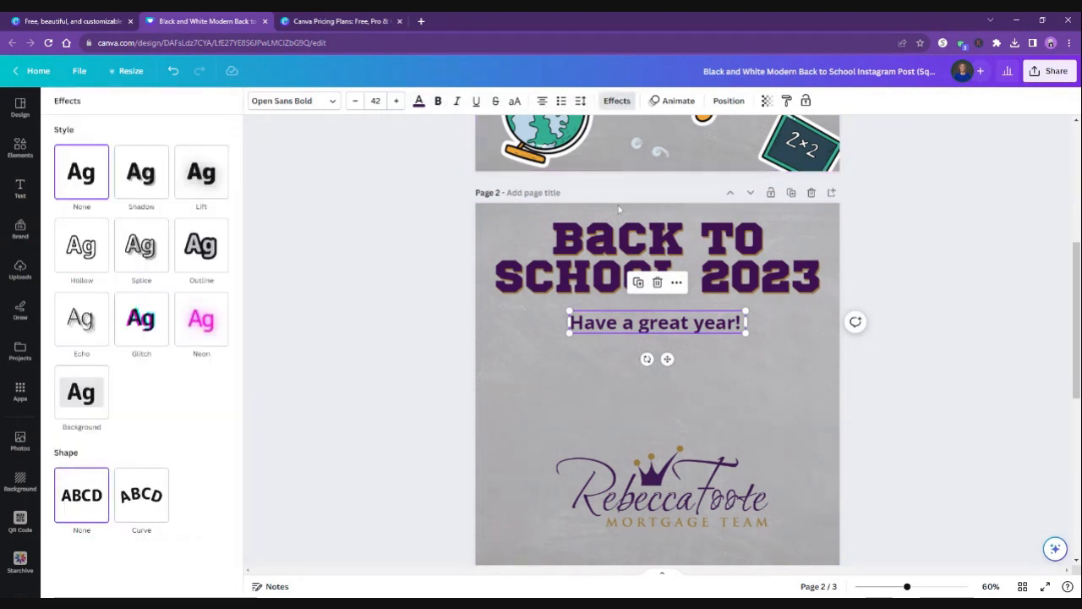
click(679, 102)
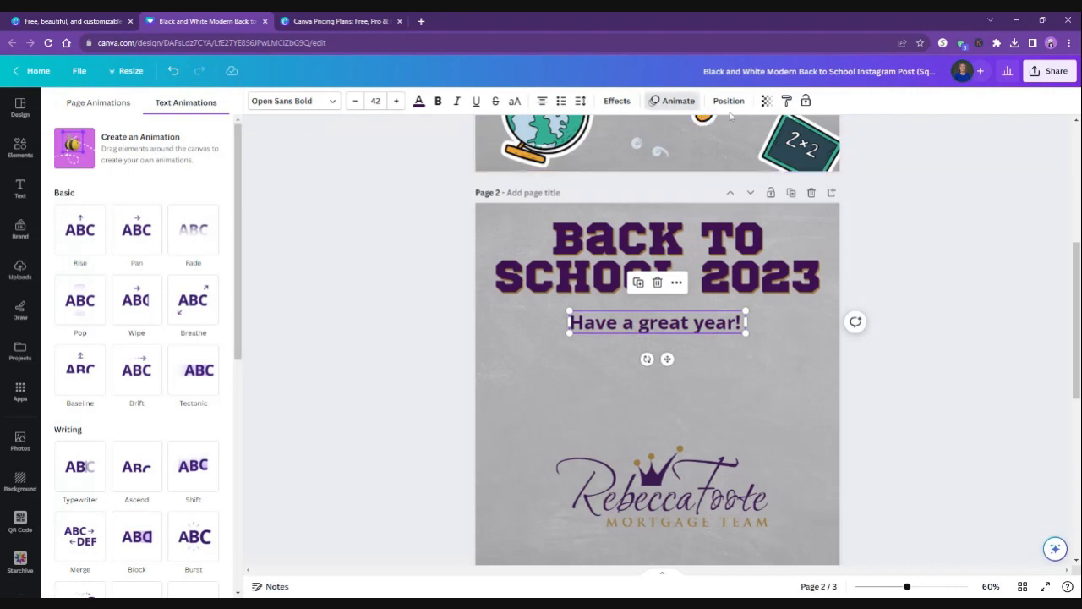
Preview the Simple page animation on page 2 and apply the Sleek page animation instead.
click(592, 393)
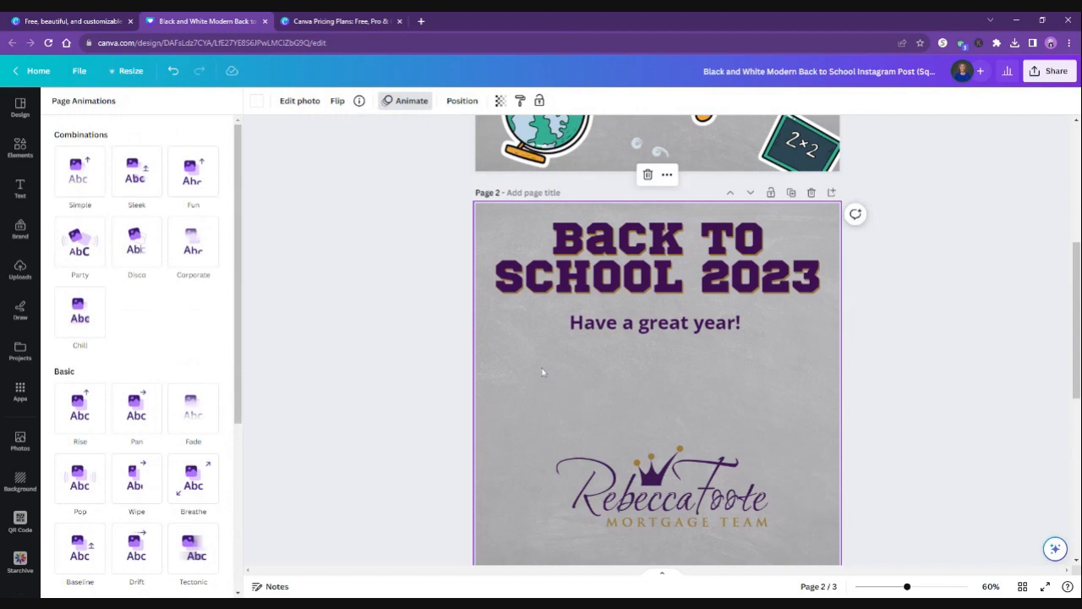
click(76, 173)
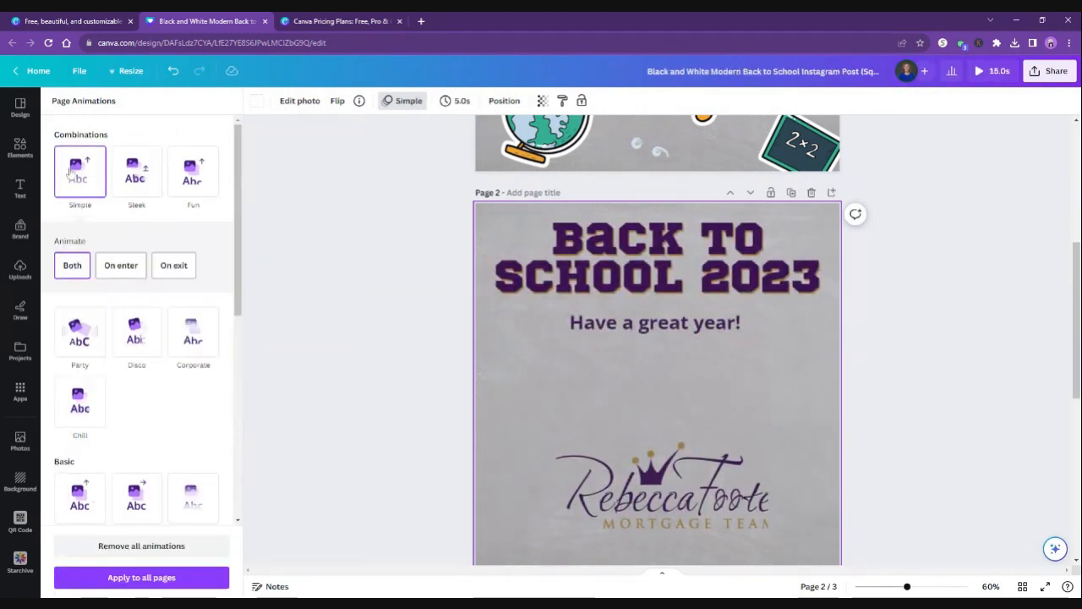
click(124, 175)
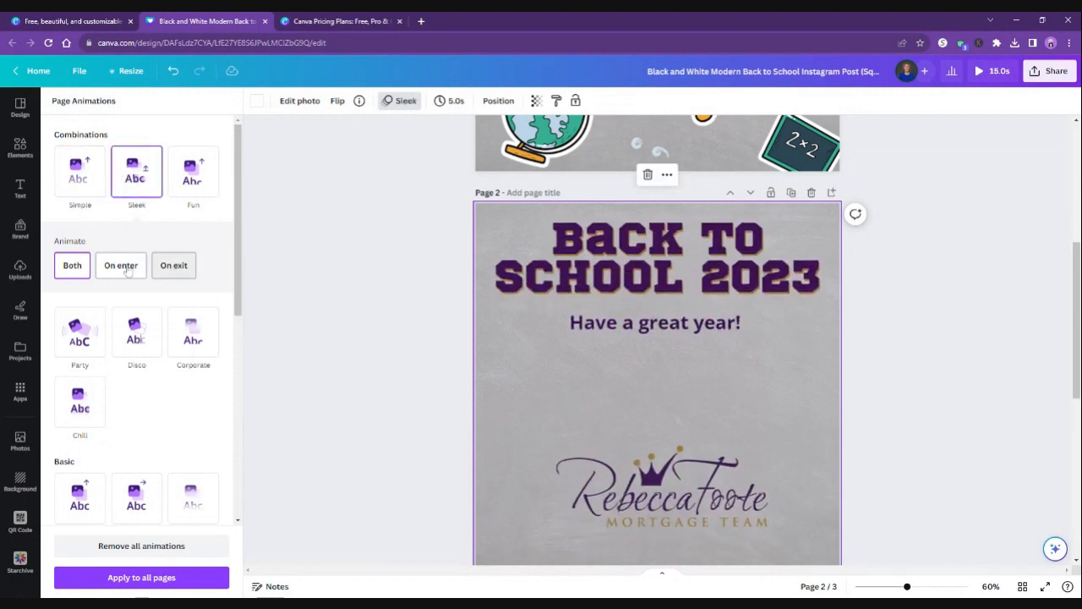
Add a five-pointed star shape from the full shapes library to page 2.
click(21, 148)
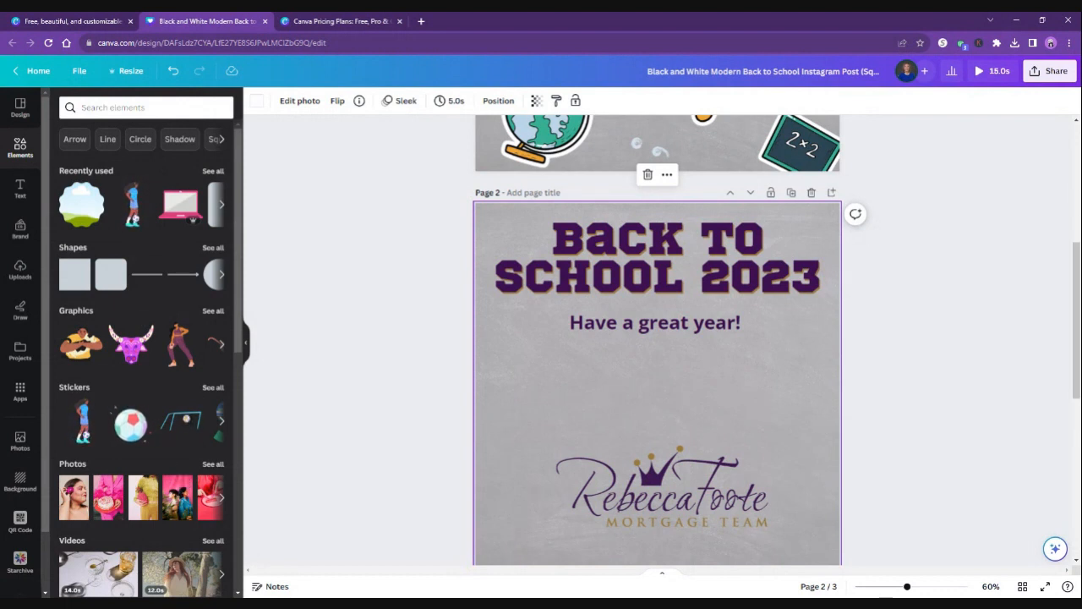
scroll(118, 201, down, 1)
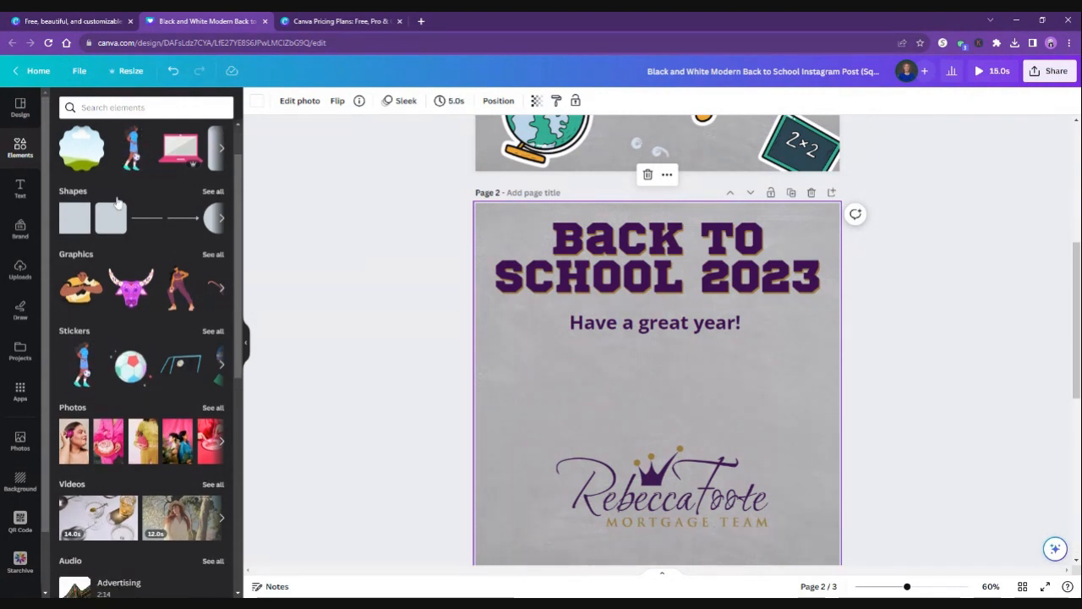
click(223, 218)
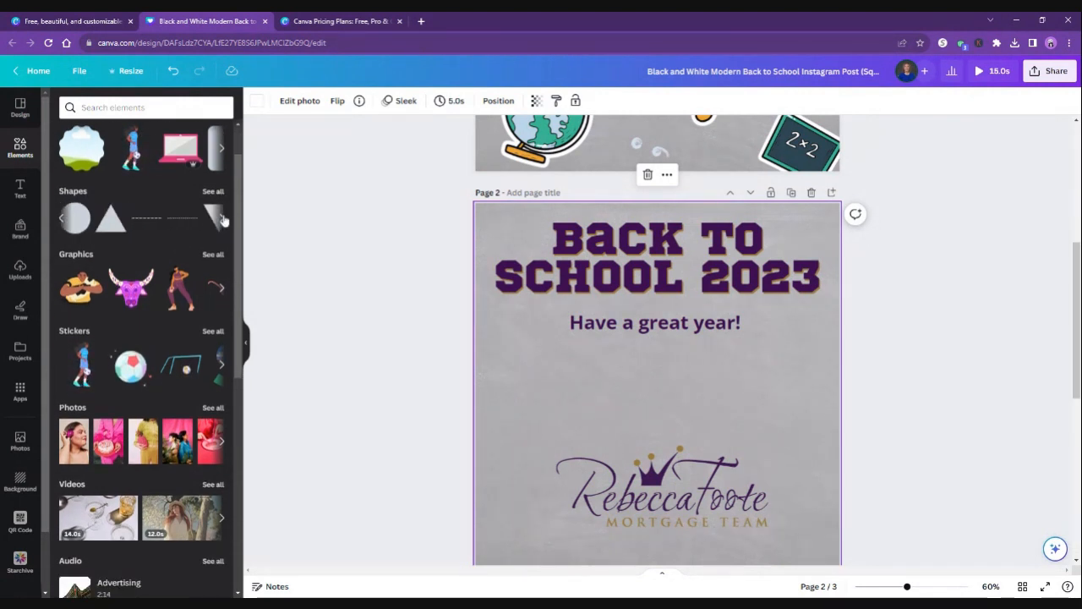
click(223, 218)
click(209, 219)
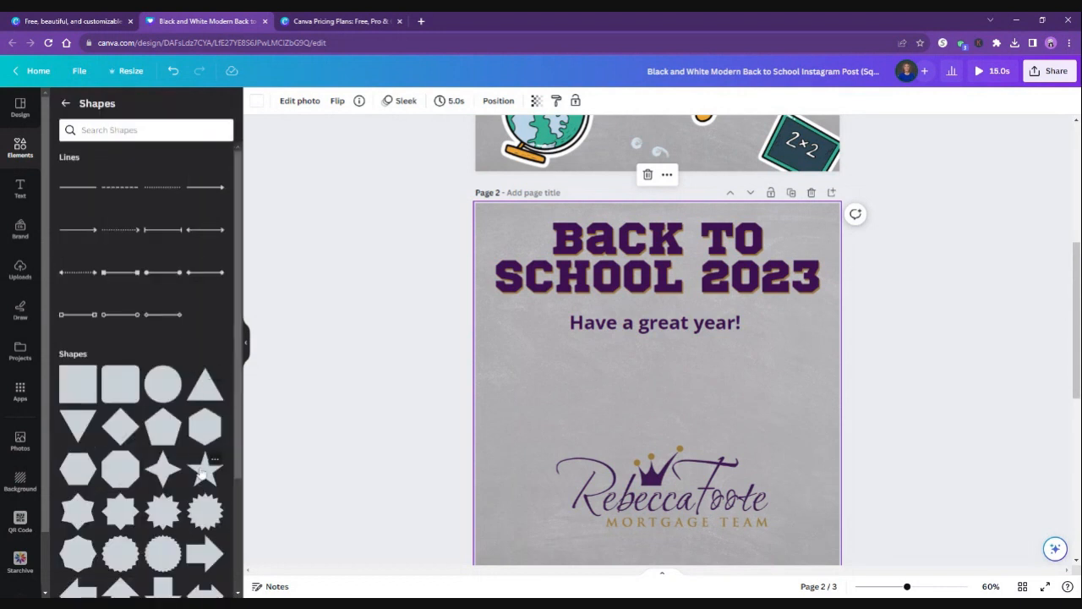
click(203, 472)
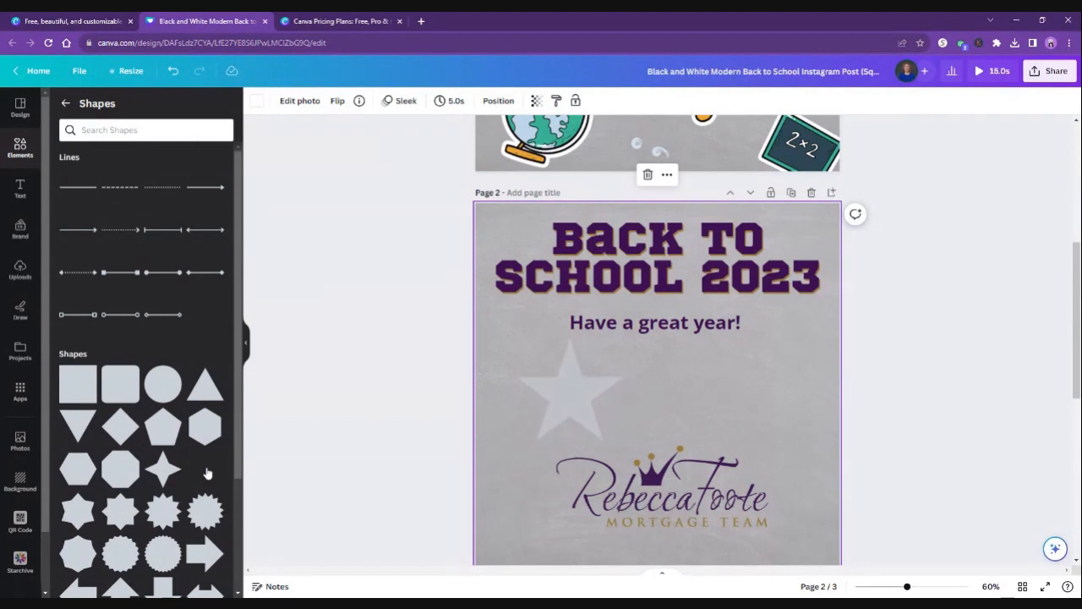
Move the logo up beneath the tagline, and enlarge the star and position it partly off page 2's lower-left corner.
drag(659, 465, 712, 361)
click(549, 406)
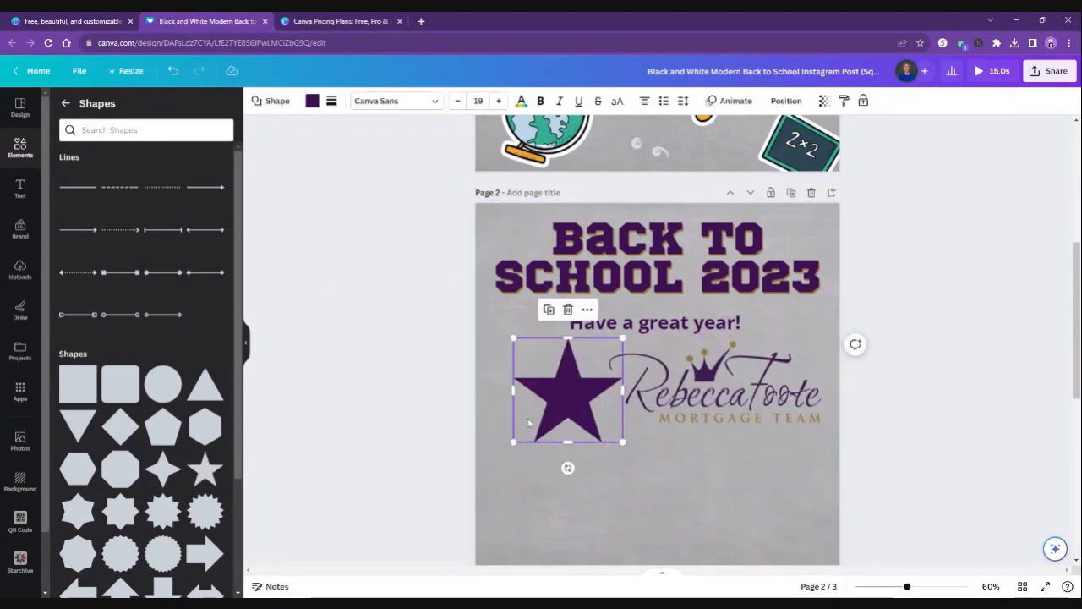
drag(513, 441, 491, 463)
drag(547, 429, 550, 469)
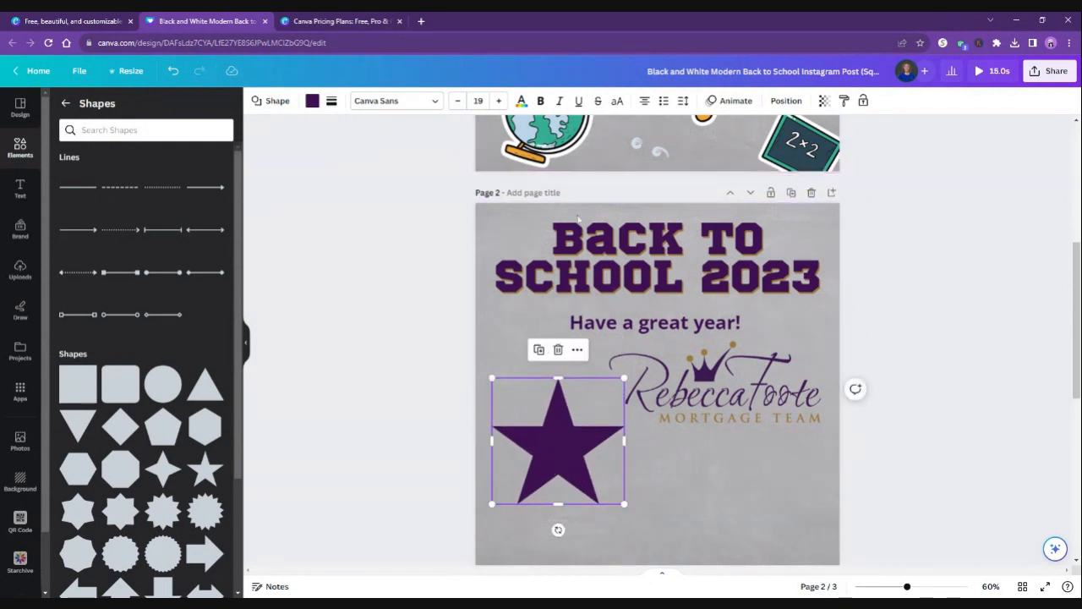
scroll(575, 355, down, 1)
drag(567, 380, 509, 488)
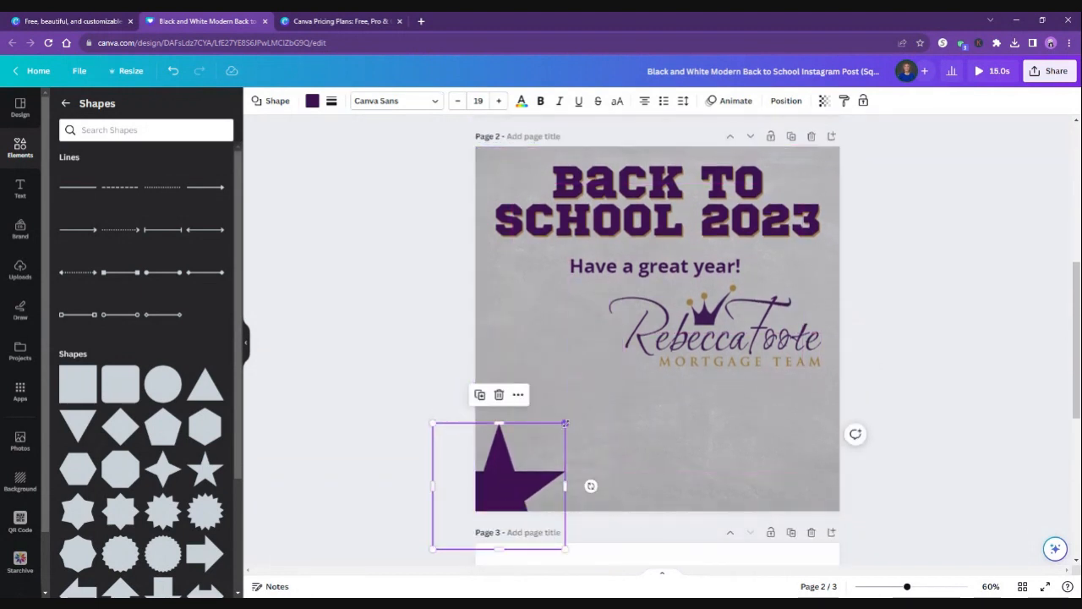
drag(564, 423, 672, 321)
drag(571, 399, 549, 434)
click(383, 290)
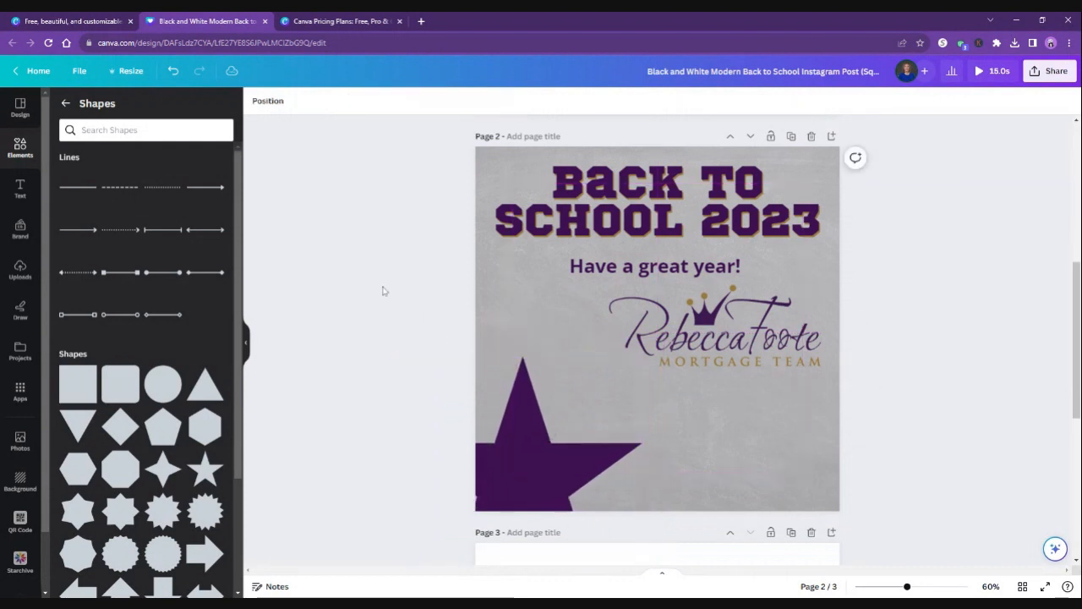
Add a light purple many-pointed starburst near page 2's lower-right corner and enlarge it proportionally.
click(209, 510)
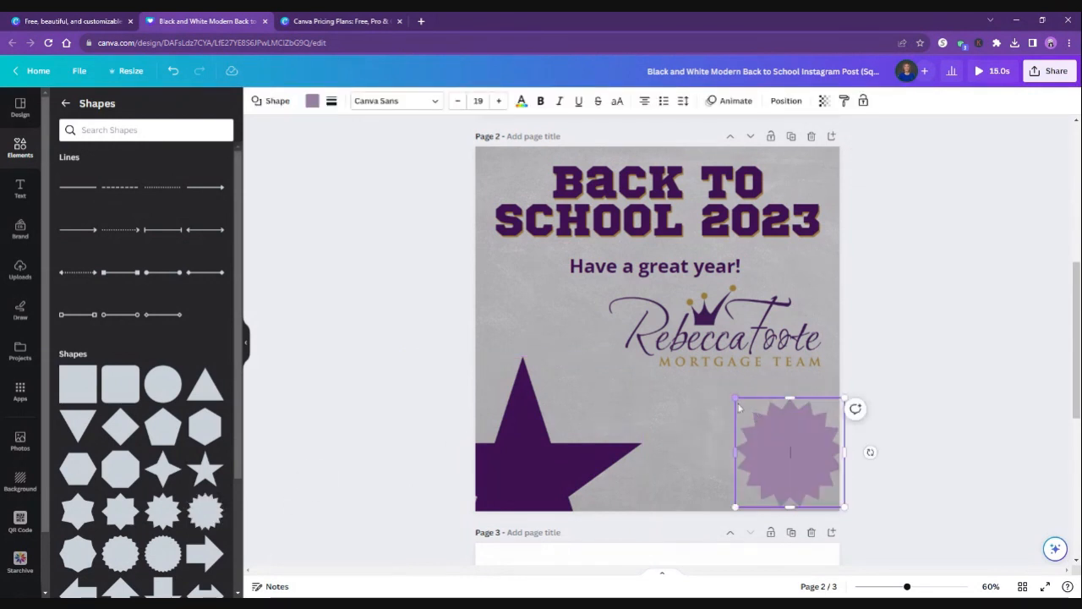
drag(736, 452, 664, 362)
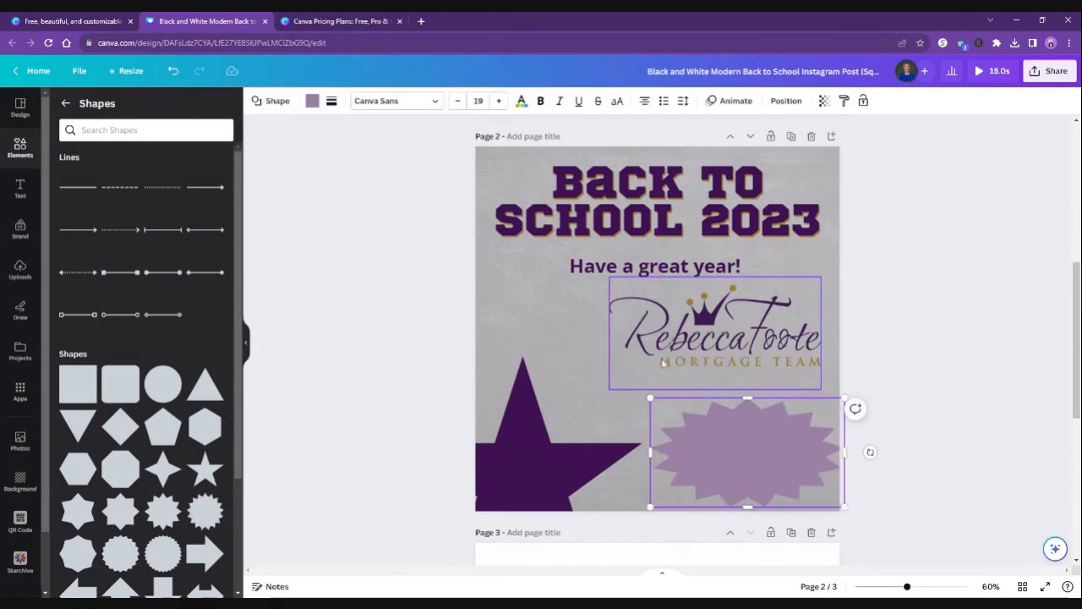
key(ctrl+z)
drag(735, 398, 649, 313)
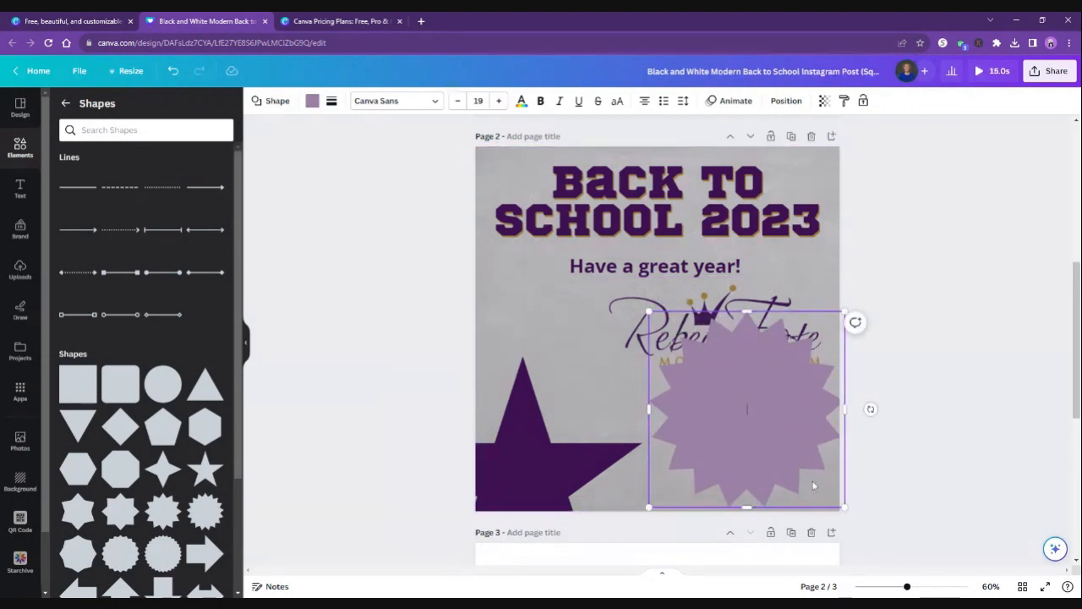
Move the starburst clear of most of the logo so it extends past page 2's lower-right corner.
click(773, 292)
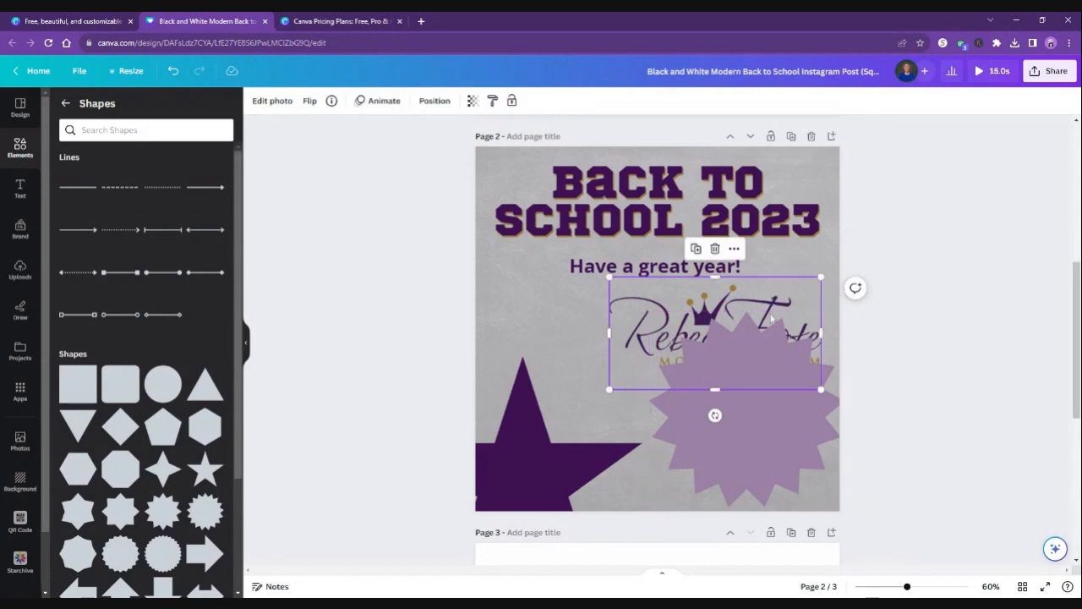
click(754, 450)
drag(754, 450, 788, 479)
click(786, 478)
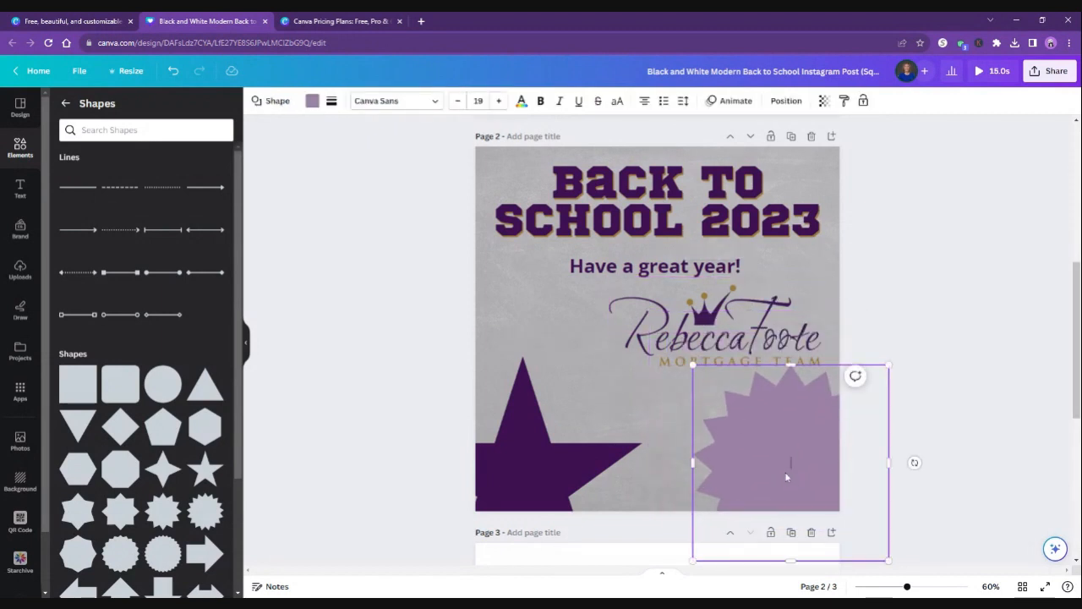
mouse_move(789, 459)
mouse_down()
mouse_move(715, 474)
mouse_move(763, 454)
mouse_move(780, 462)
mouse_up()
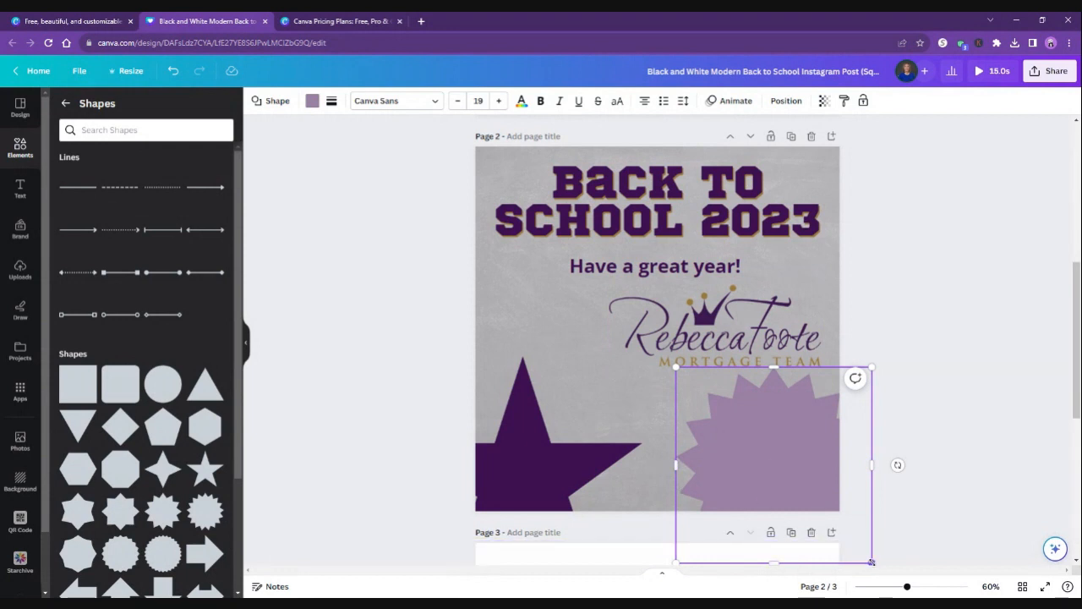
Open the comment box for the starburst and dismiss it without posting a comment.
click(855, 378)
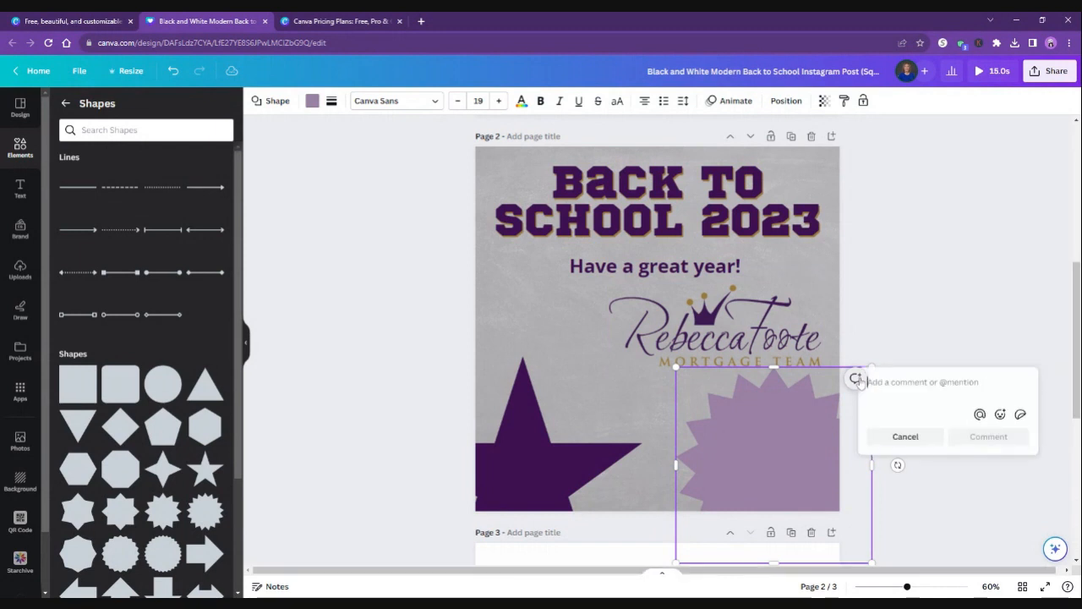
click(896, 437)
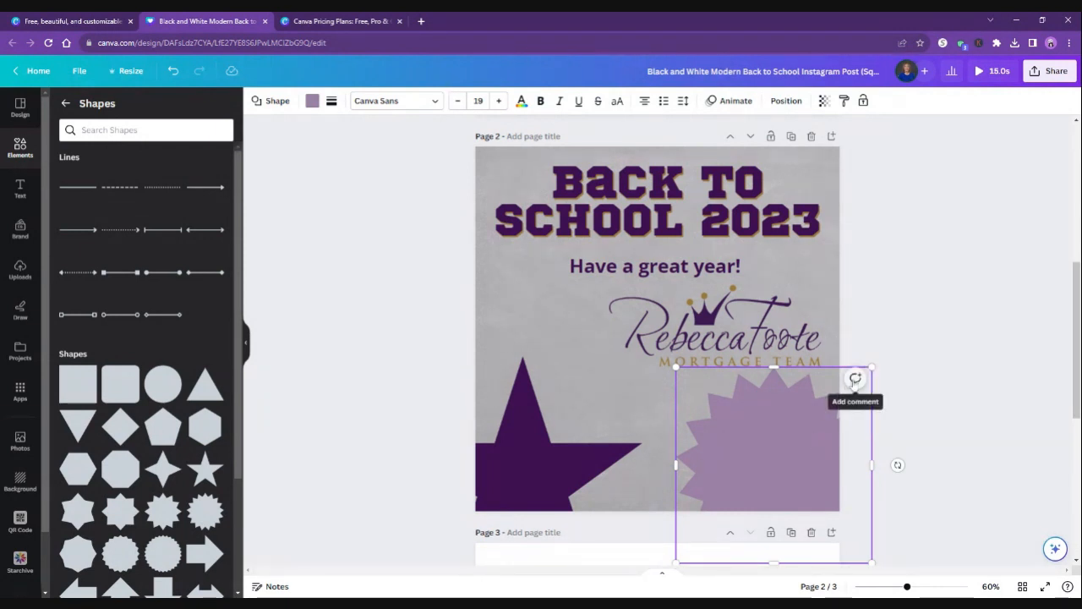
Offset the duplicate starburst slightly below the original and fill it with the Brand Kit's dark purple.
mouse_move(774, 441)
mouse_down()
mouse_move(797, 454)
mouse_move(774, 459)
mouse_up()
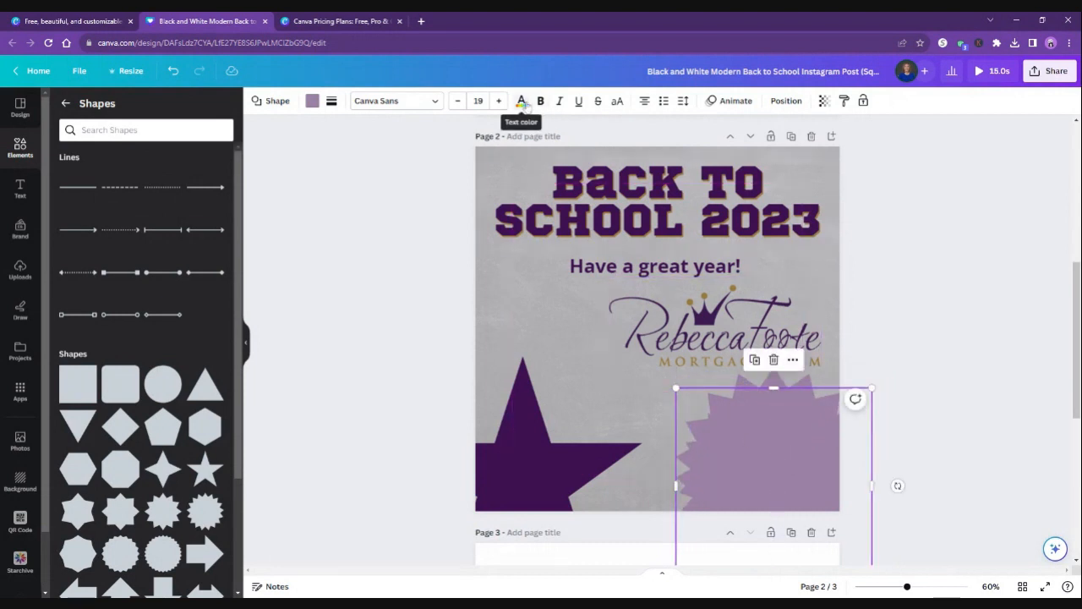
click(522, 101)
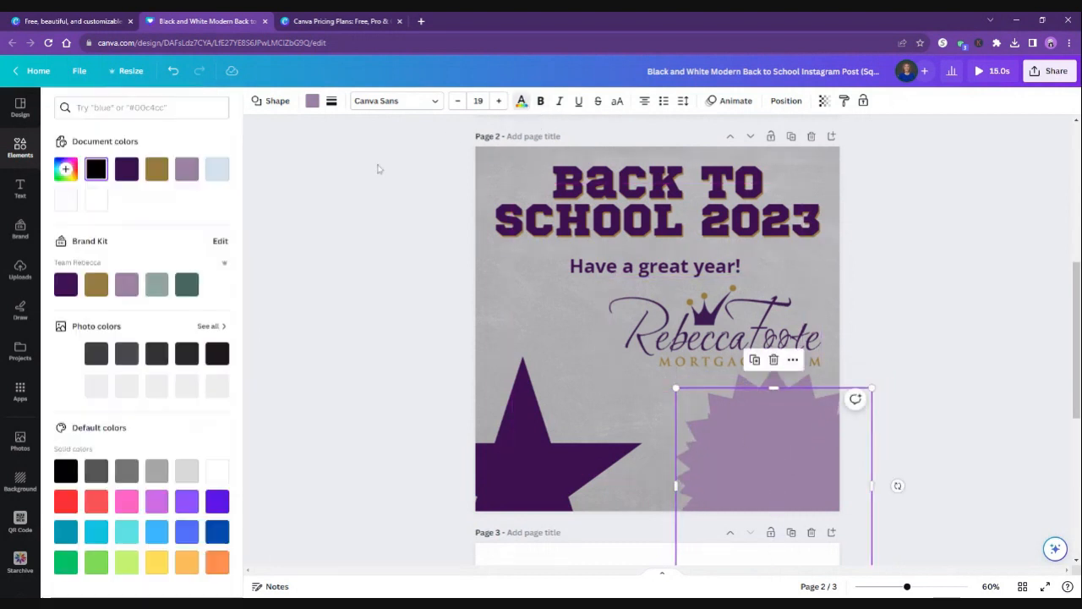
click(64, 284)
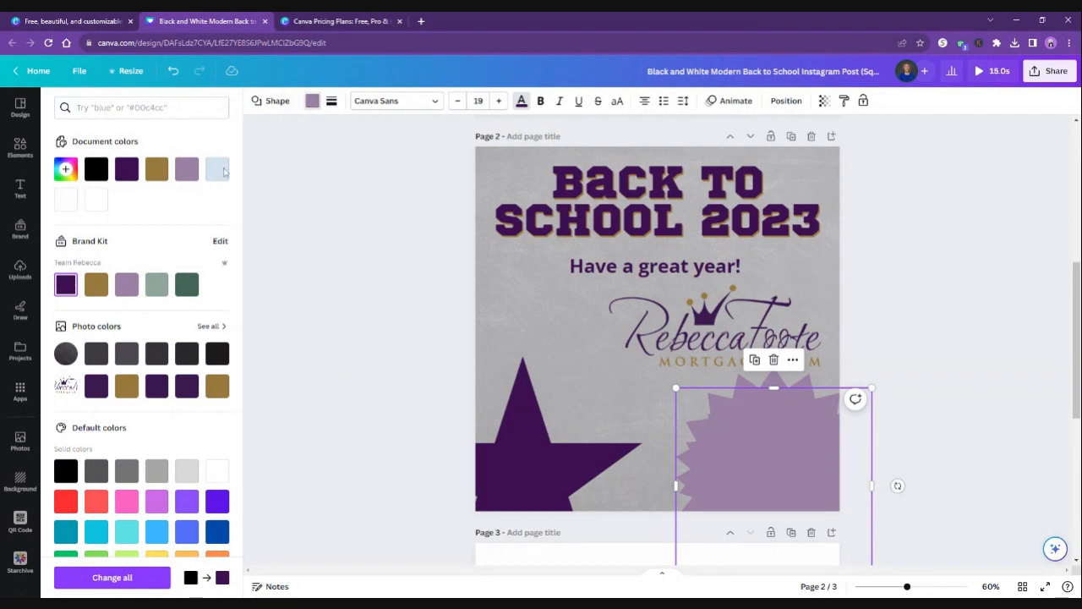
click(66, 284)
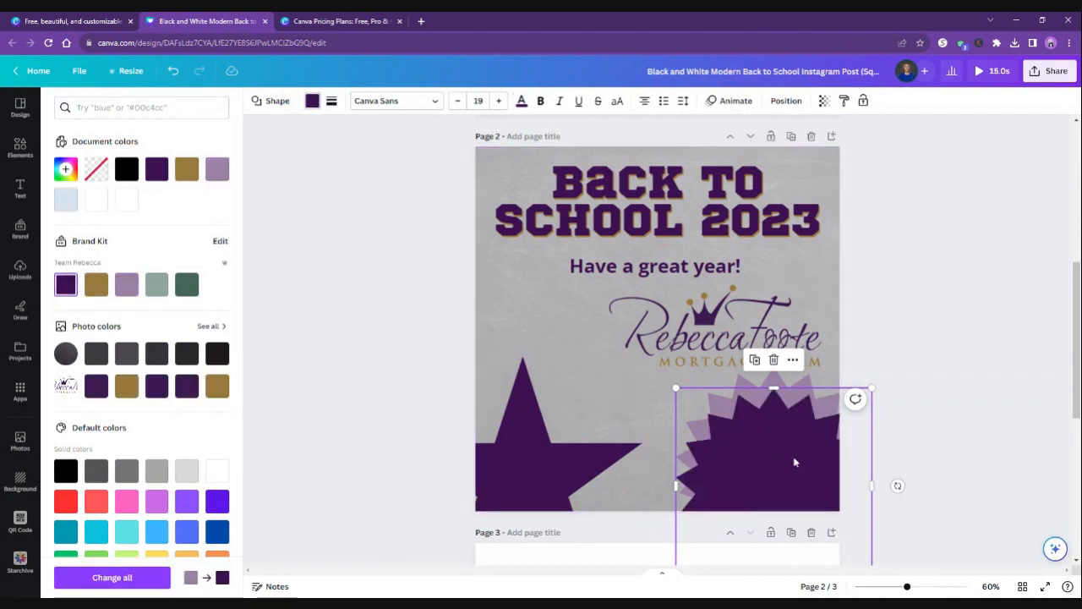
mouse_move(795, 461)
mouse_down()
mouse_move(787, 448)
mouse_move(797, 440)
mouse_move(787, 445)
mouse_move(802, 463)
mouse_up()
click(919, 350)
click(903, 350)
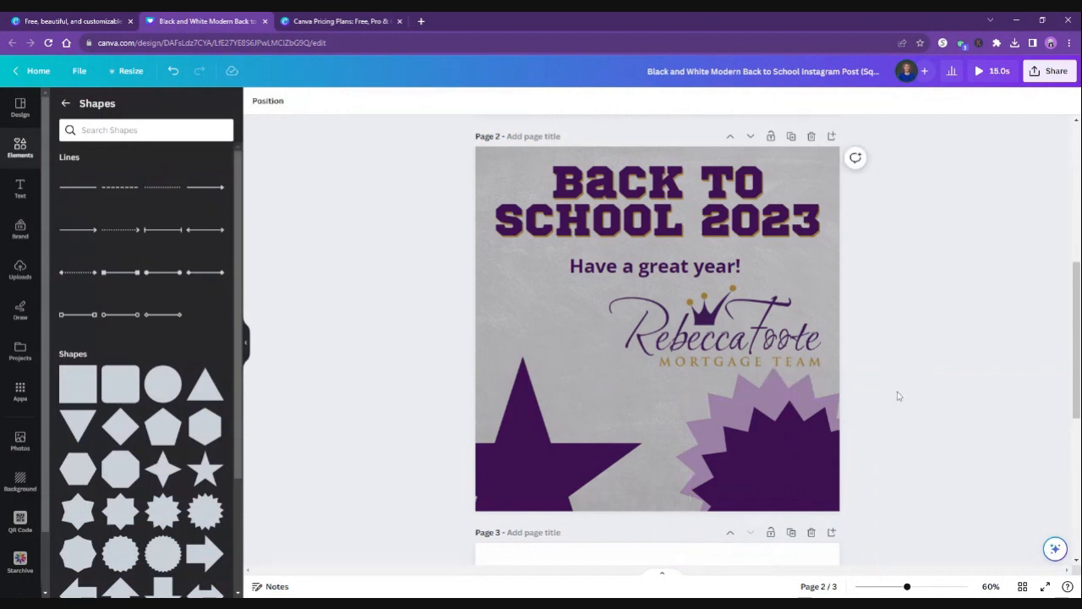
Browse the elements library and open the full sticker collection.
click(17, 150)
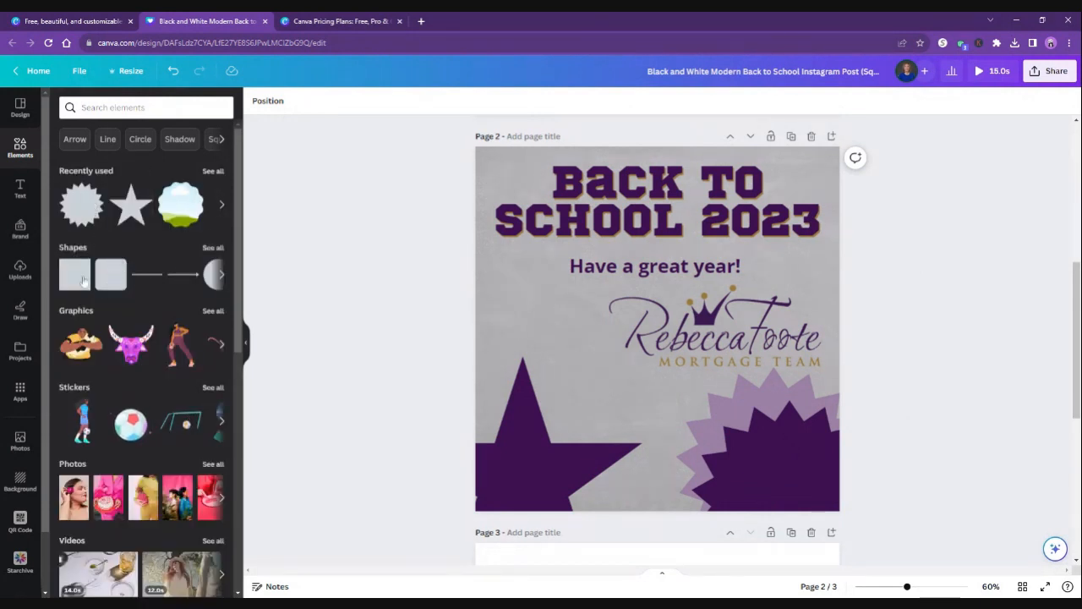
scroll(106, 271, down, 3)
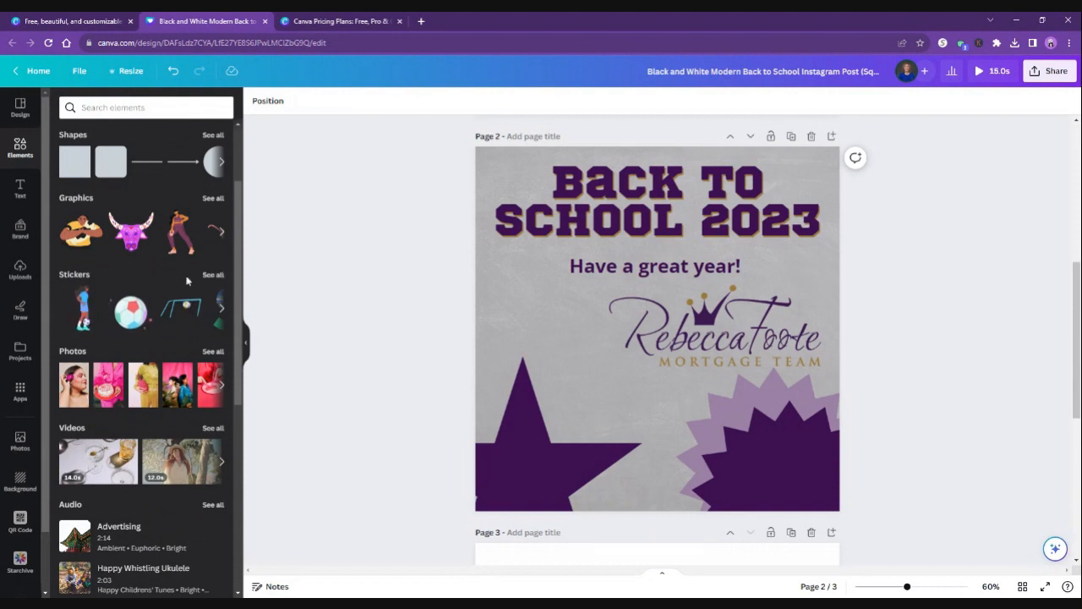
click(212, 275)
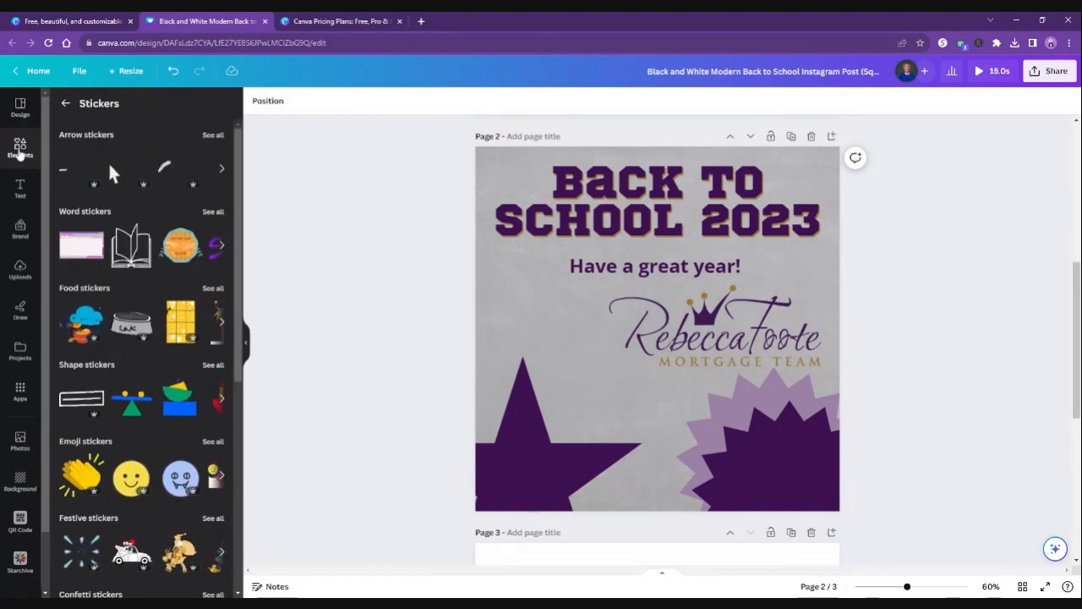
Search the elements for "back to school" and add the multicolored Back to School graphic to page 2.
click(19, 150)
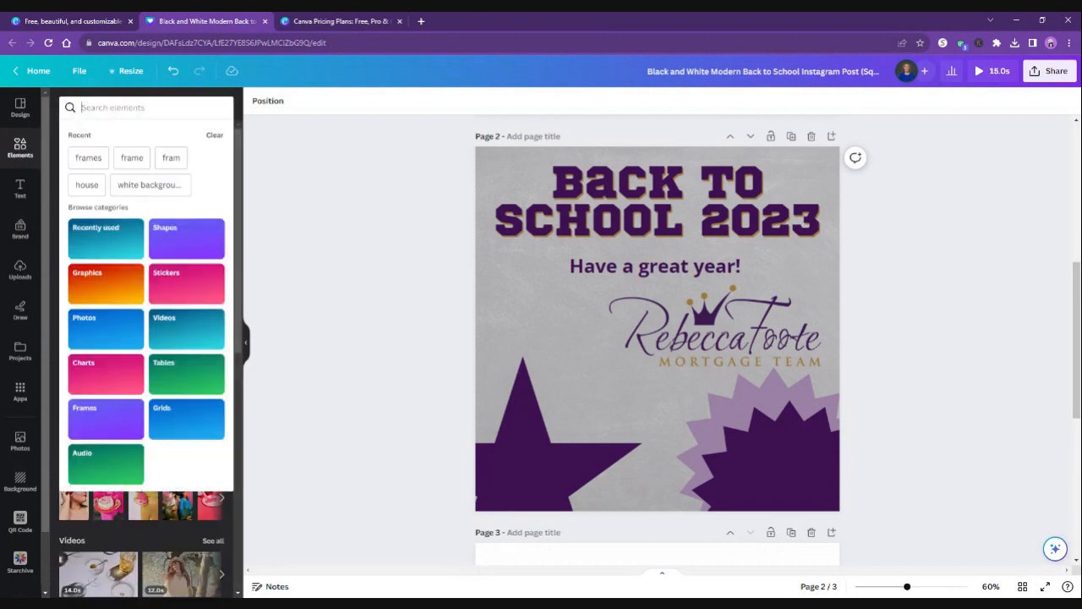
text(back to sch)
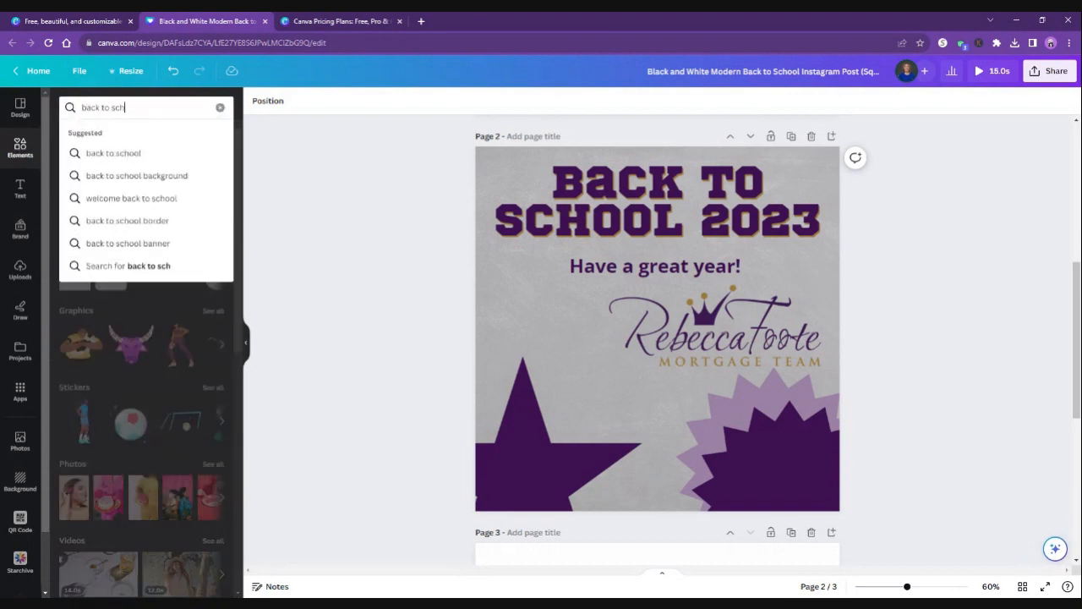
text(ool)
key(Return)
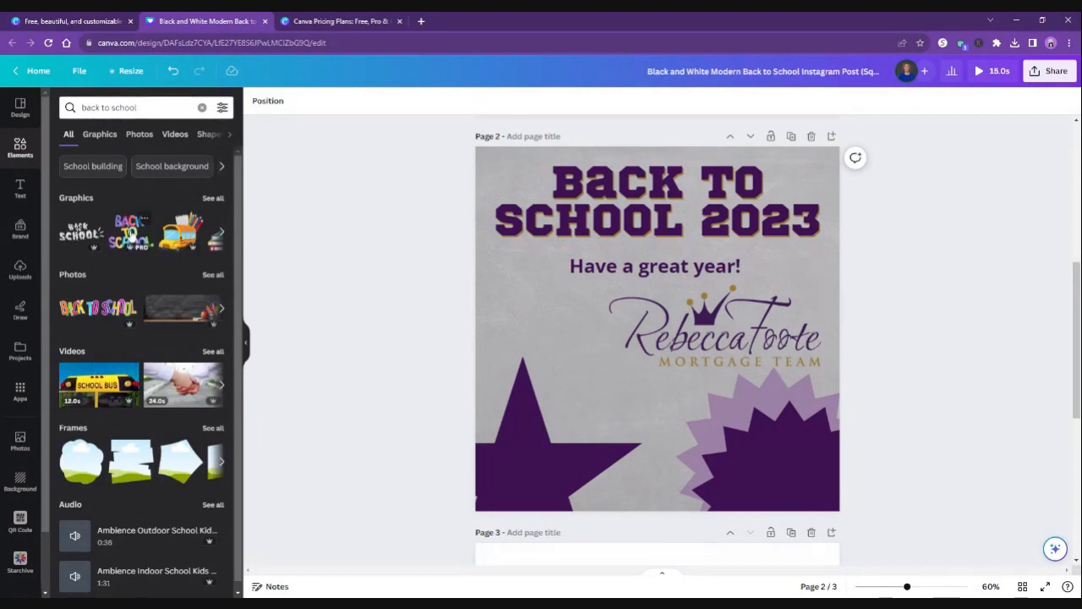
drag(132, 239, 525, 296)
click(782, 343)
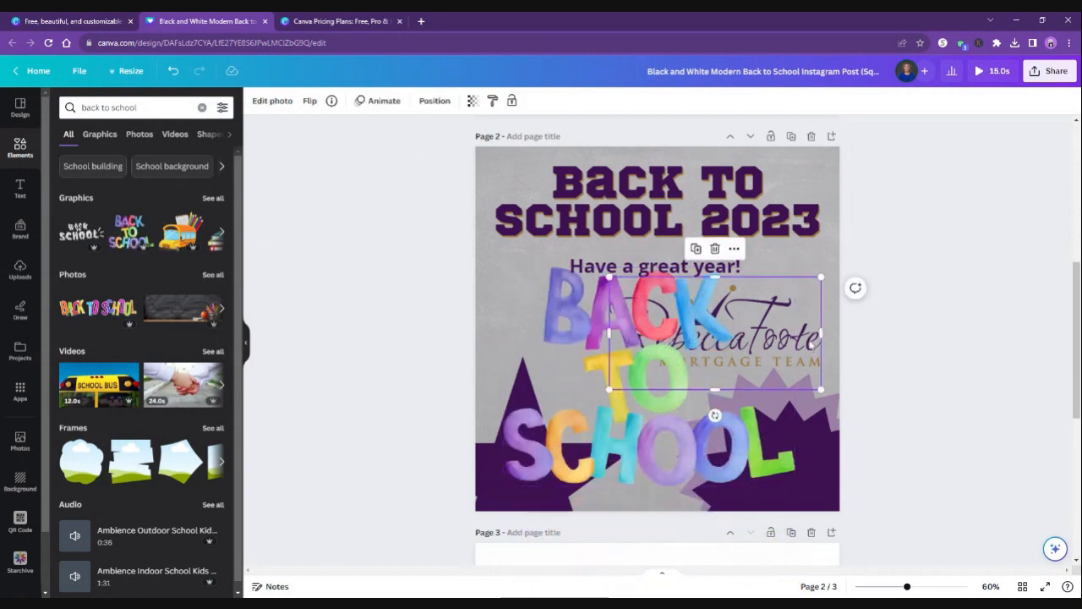
Shrink the Back to School graphic proportionally and place it on the dark purple starburst, undoing the accidental crop.
click(717, 451)
drag(794, 484, 627, 350)
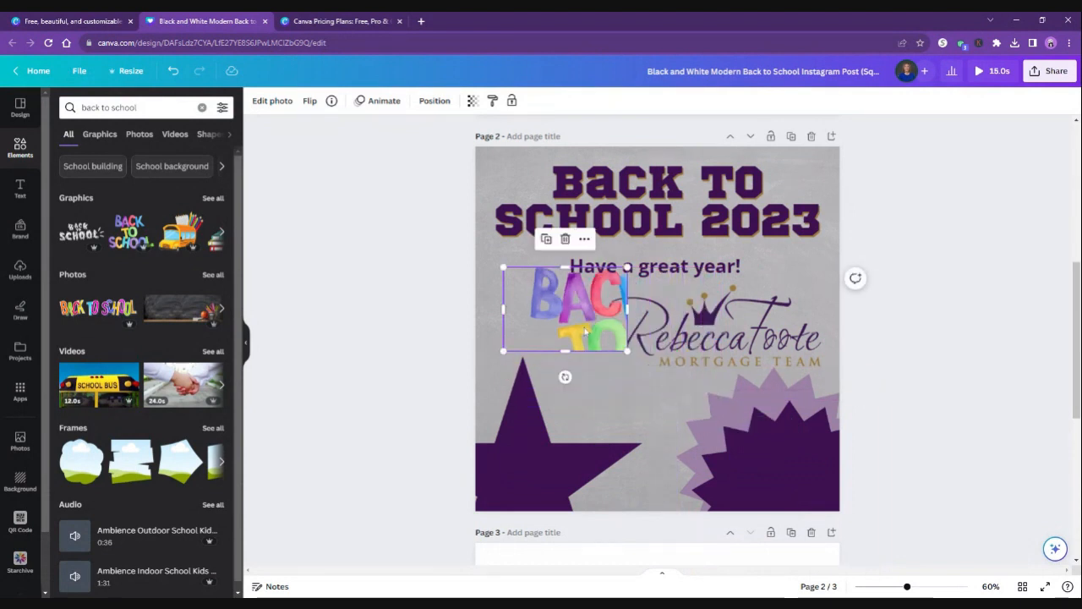
key(ctrl+z)
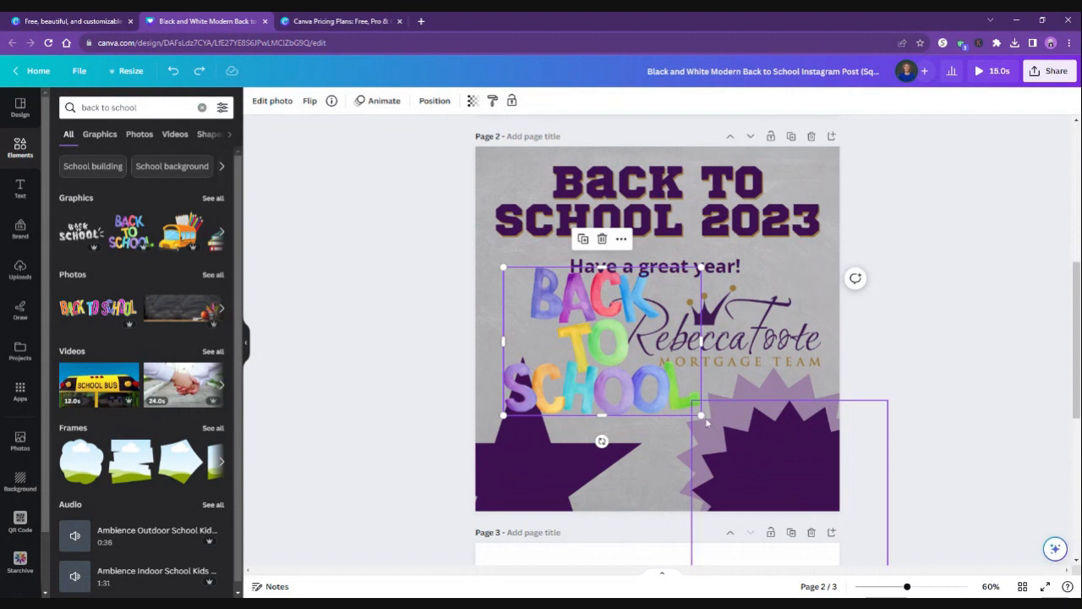
drag(697, 410, 791, 479)
click(921, 432)
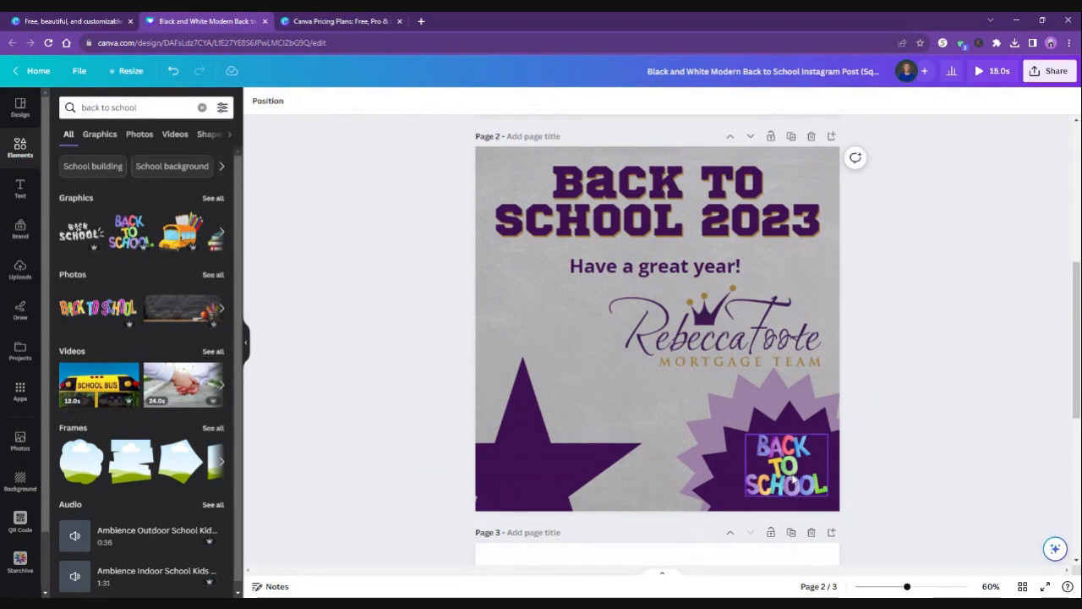
Send the Back to School graphic one layer backward.
click(792, 480)
right_click(791, 478)
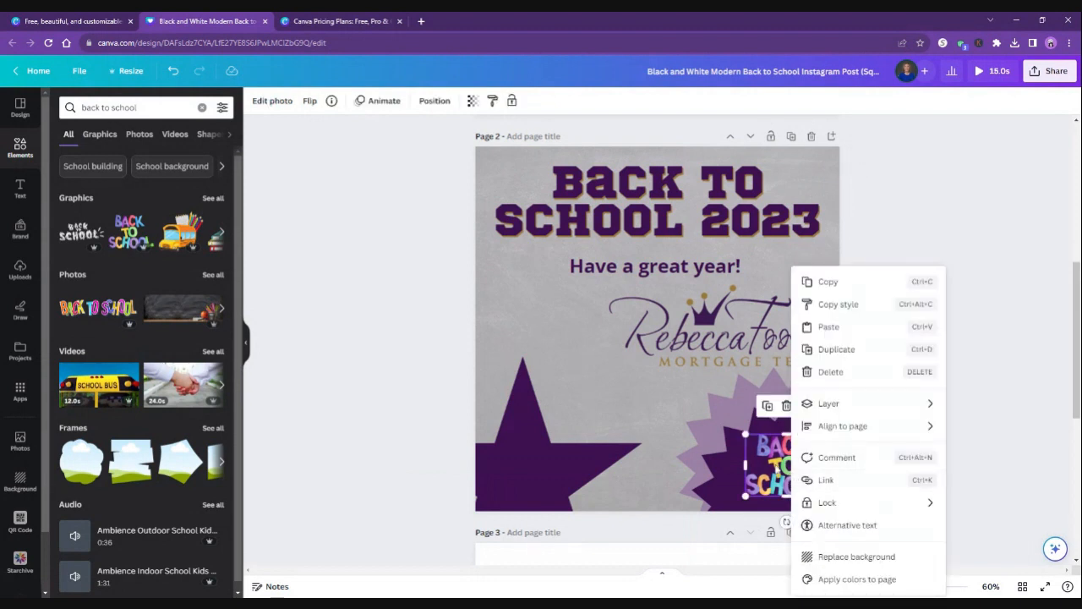
mouse_move(857, 411)
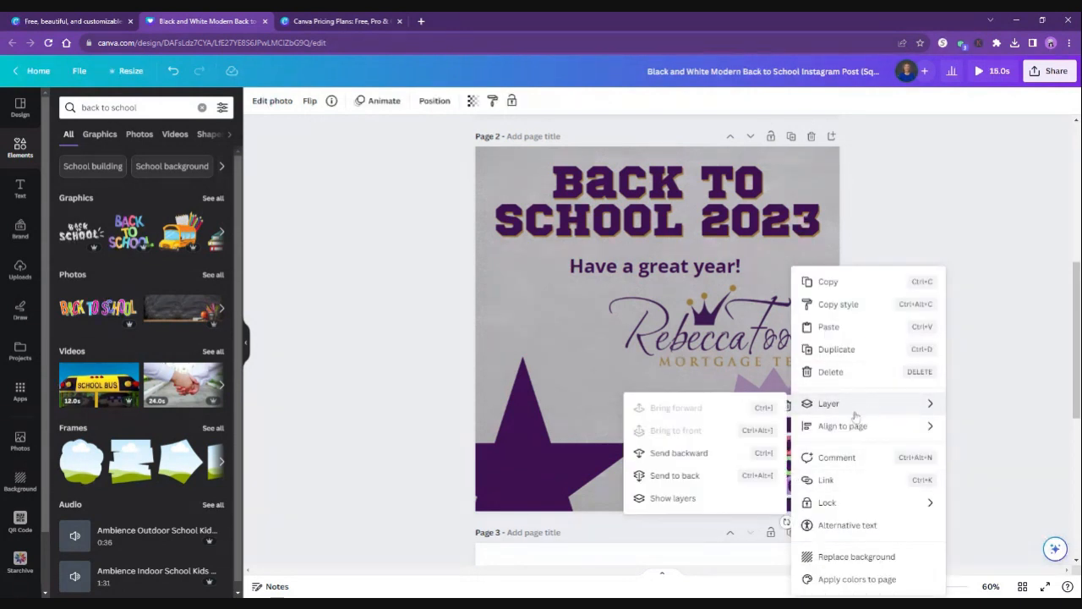
click(676, 453)
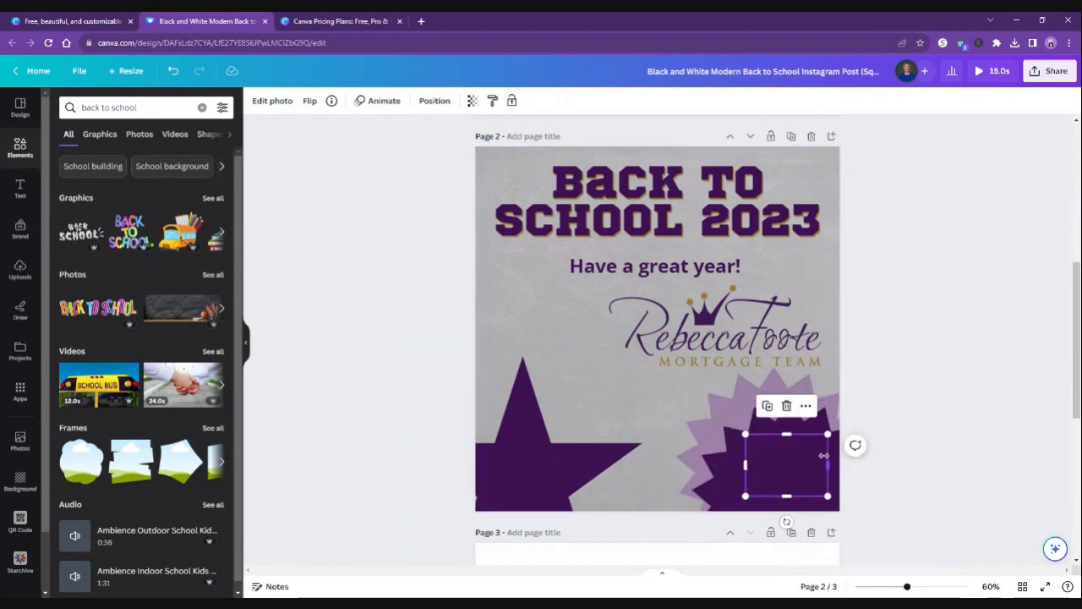
Send the dark purple starburst to the back of page 2.
right_click(801, 469)
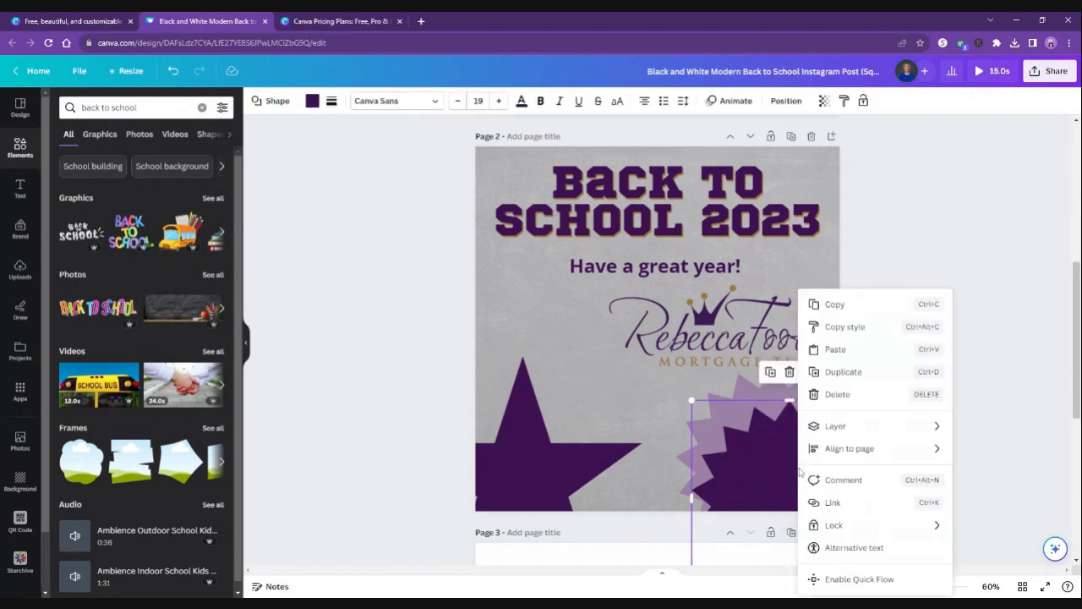
mouse_move(837, 433)
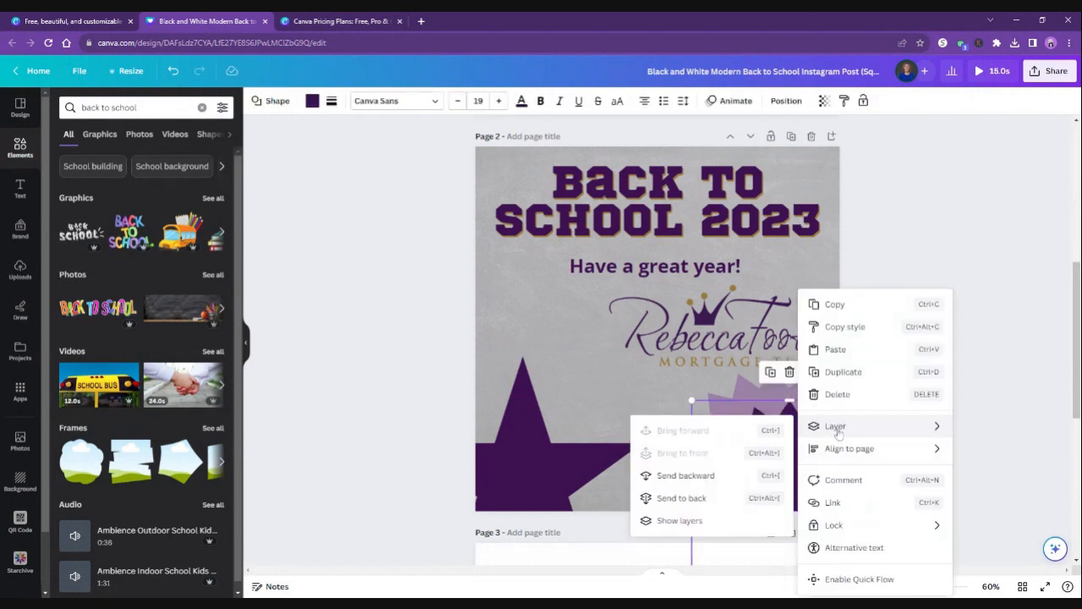
click(682, 498)
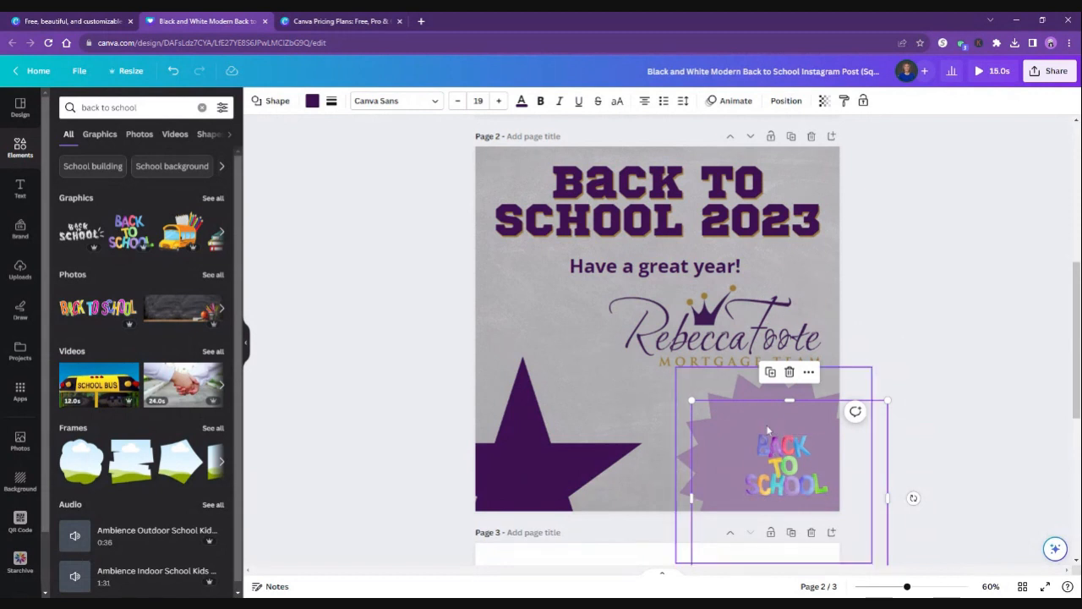
Bring the light purple starburst to the front, and send it one layer backward beneath the Back to School graphic.
right_click(792, 423)
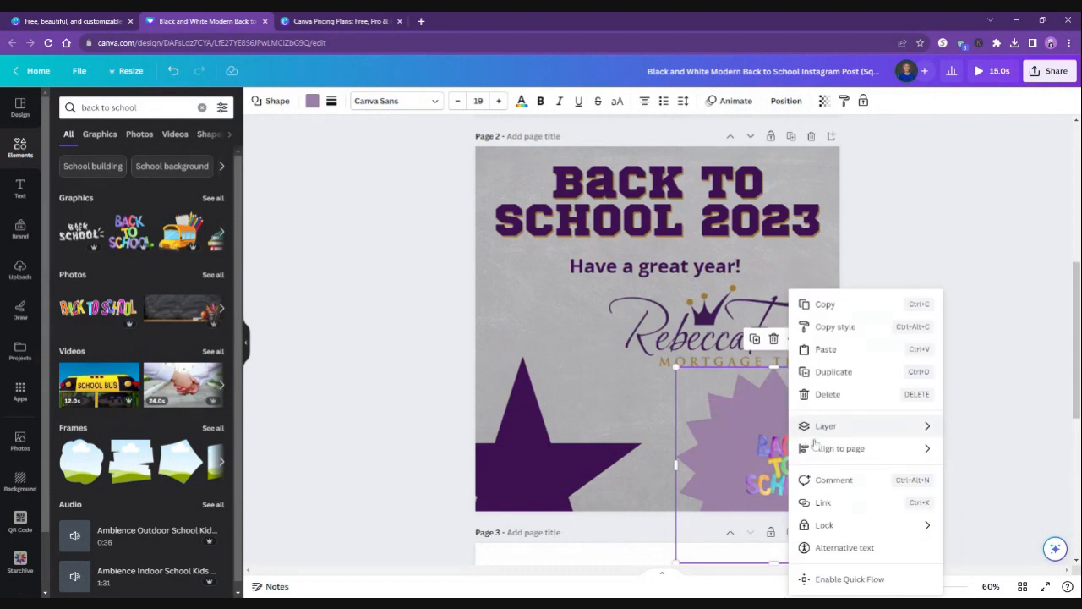
mouse_move(833, 427)
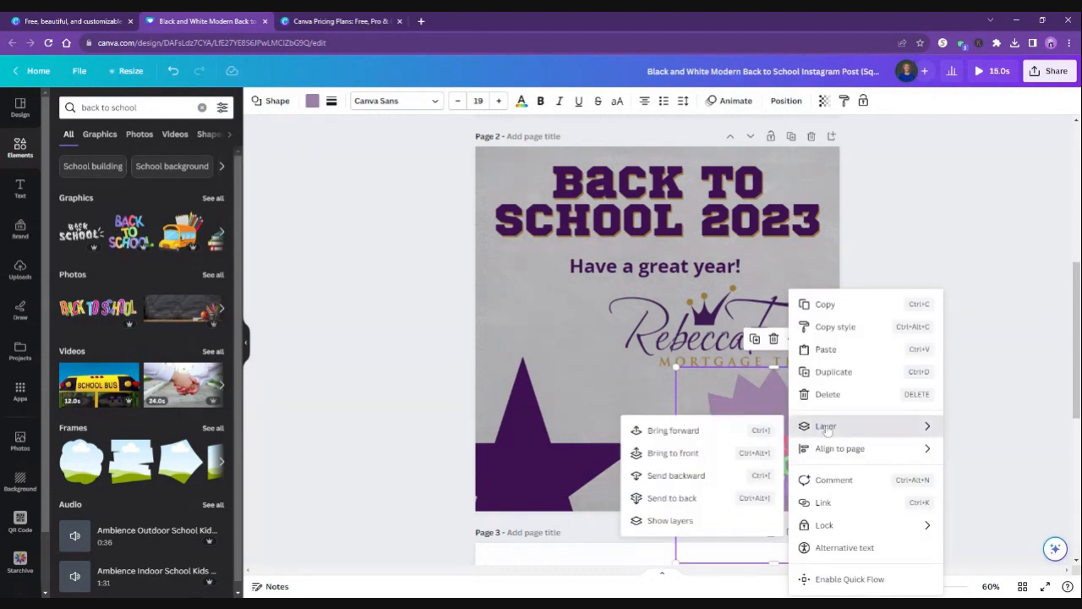
click(703, 451)
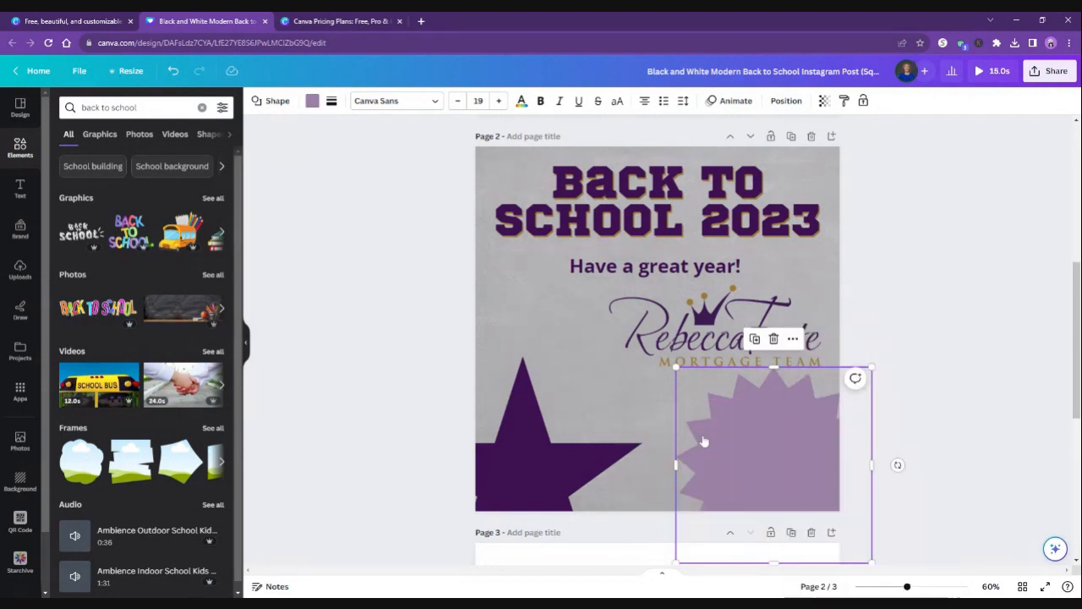
right_click(746, 438)
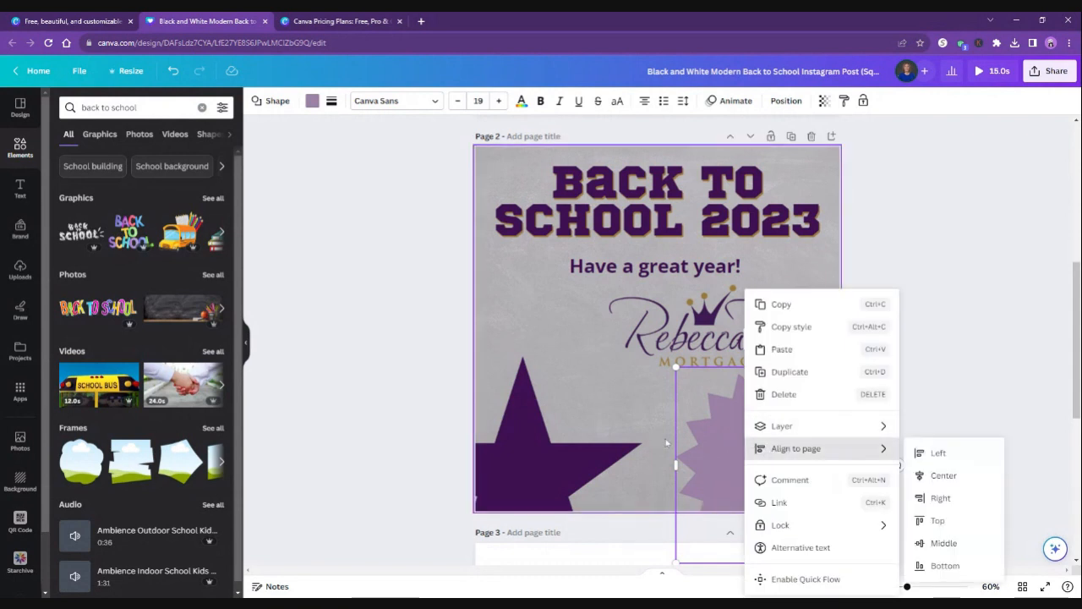
mouse_move(801, 431)
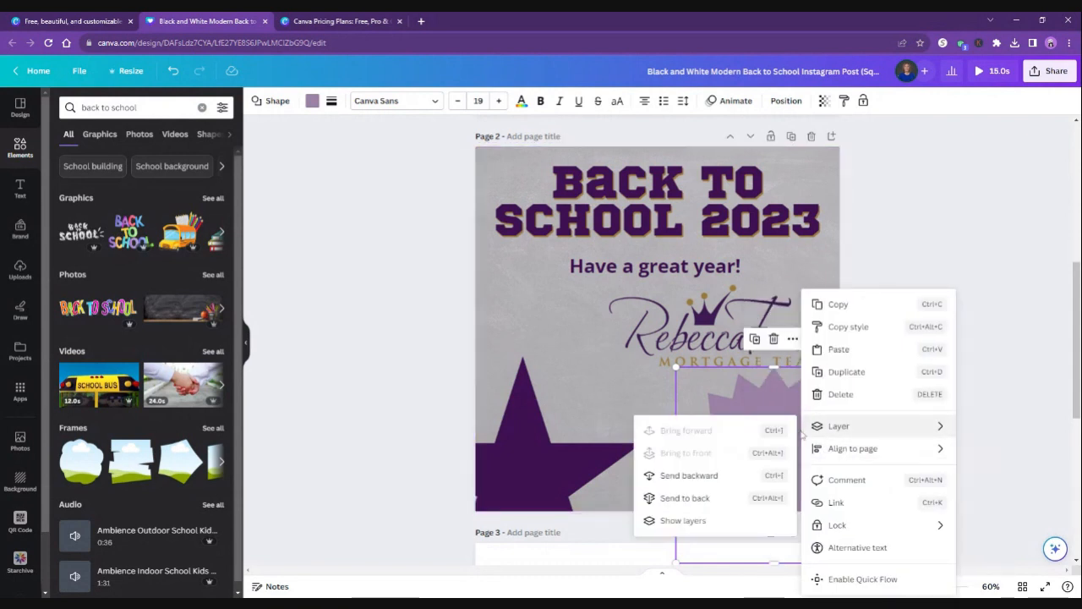
click(718, 476)
Enlarge the light purple starburst proportionally and move it slightly down, clear of the logo.
click(791, 470)
click(799, 427)
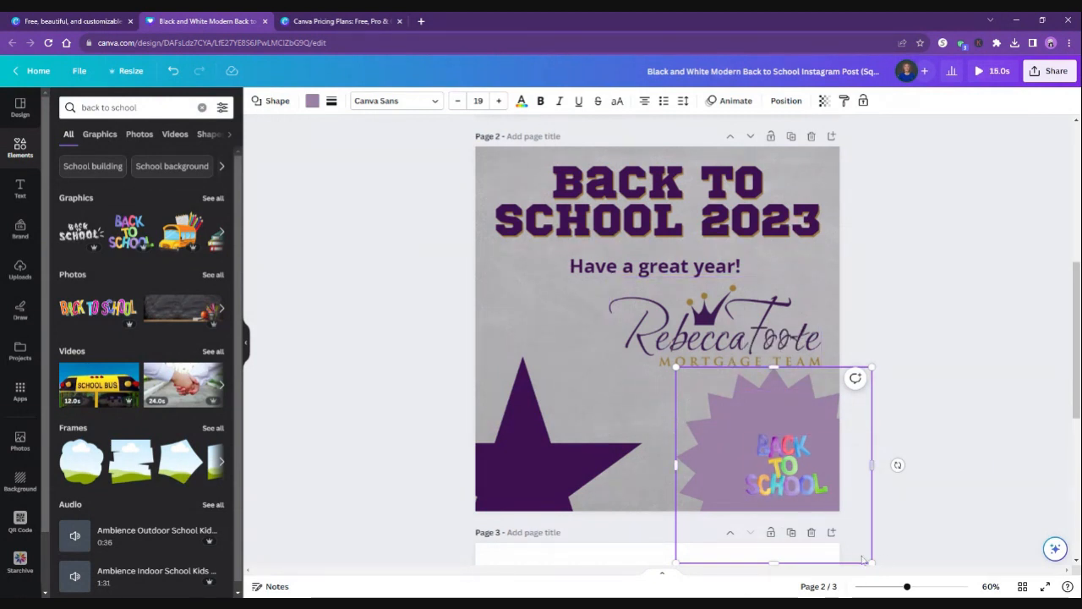
drag(872, 561, 894, 576)
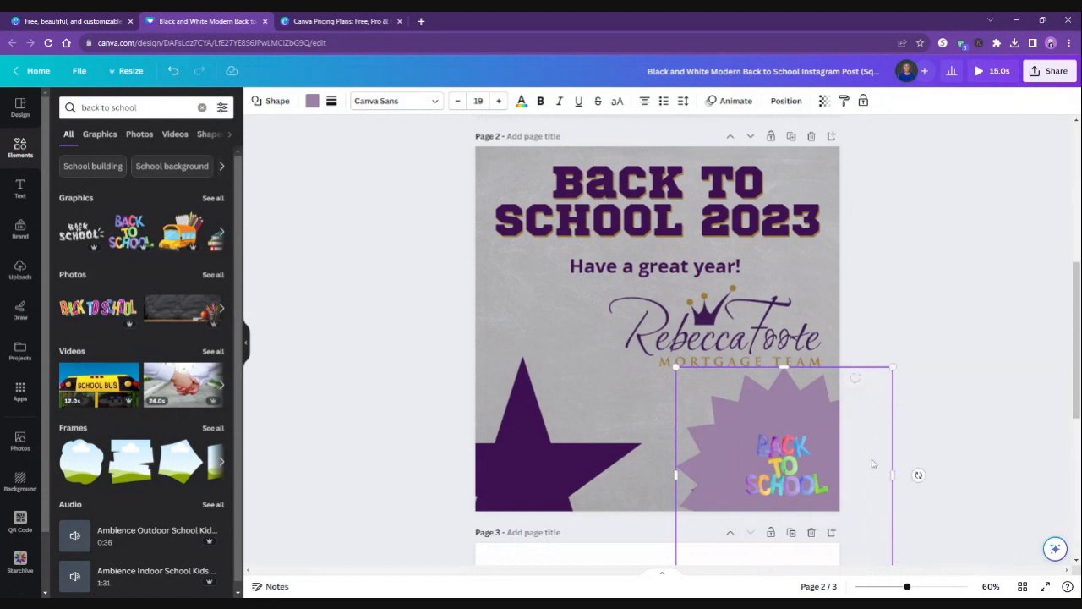
drag(837, 367, 838, 372)
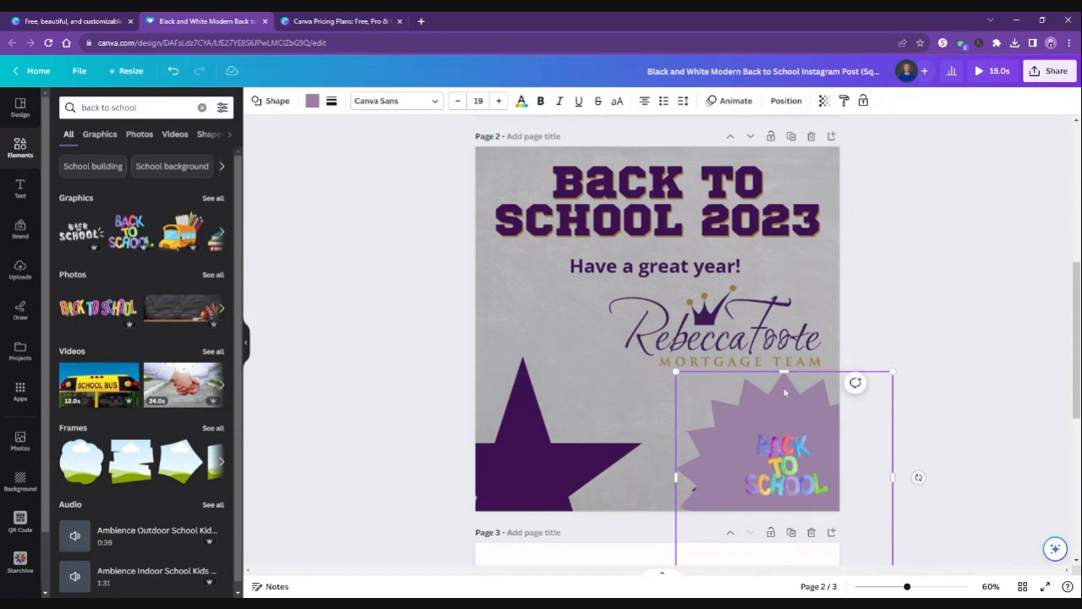
click(633, 410)
click(689, 414)
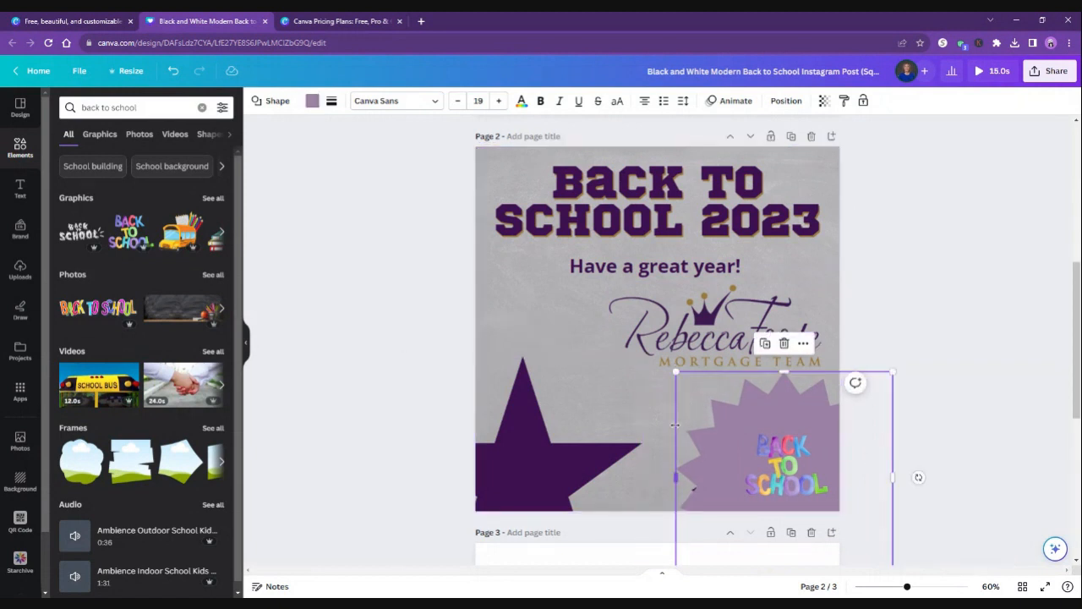
Move the light starburst aside toward the star and bring the dark starburst forward over it, beneath the Back to School graphic.
drag(700, 433, 574, 461)
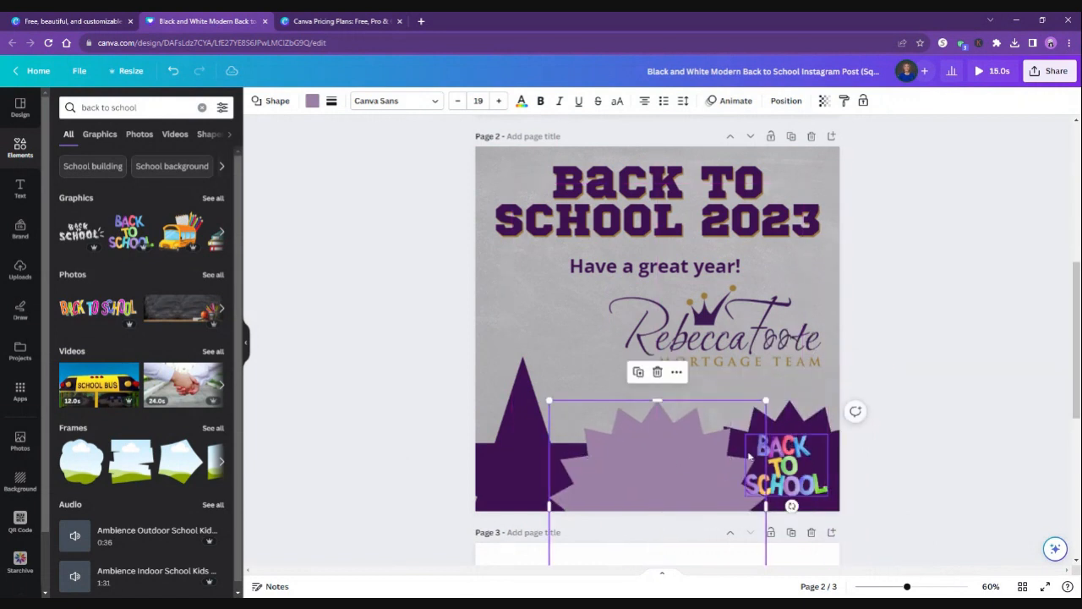
right_click(831, 443)
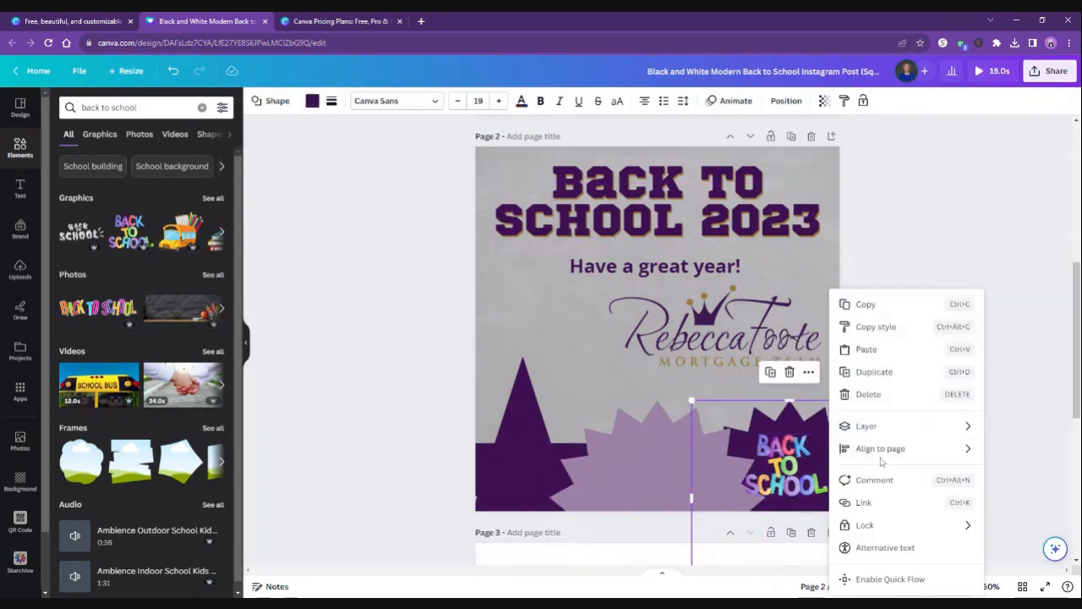
mouse_move(879, 429)
click(747, 454)
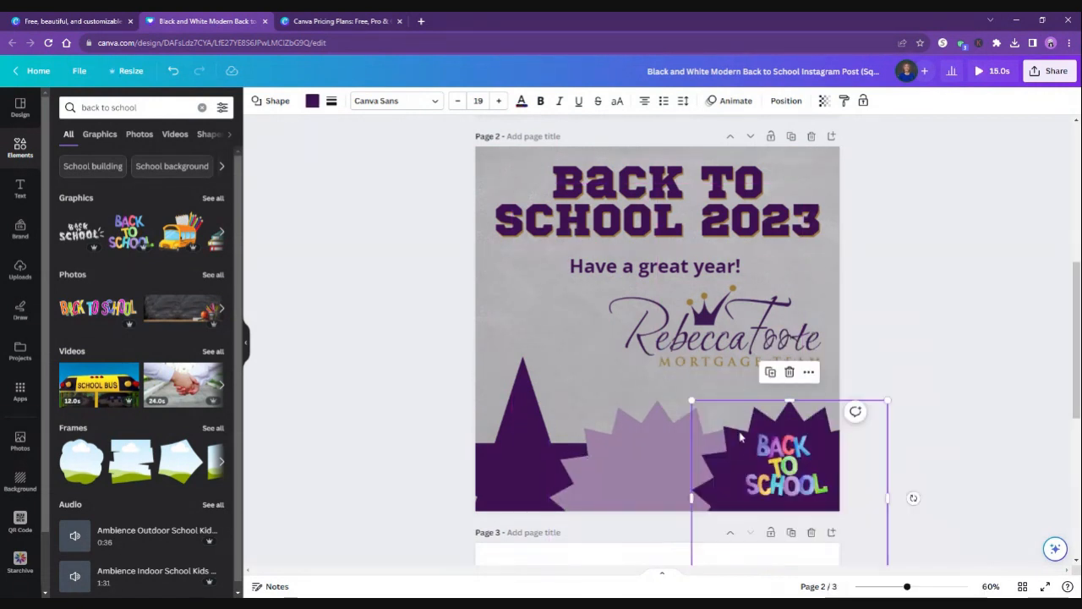
Move the light purple starburst back behind the dark one so its points frame the dark starburst's upper edge.
drag(654, 491, 779, 456)
click(922, 376)
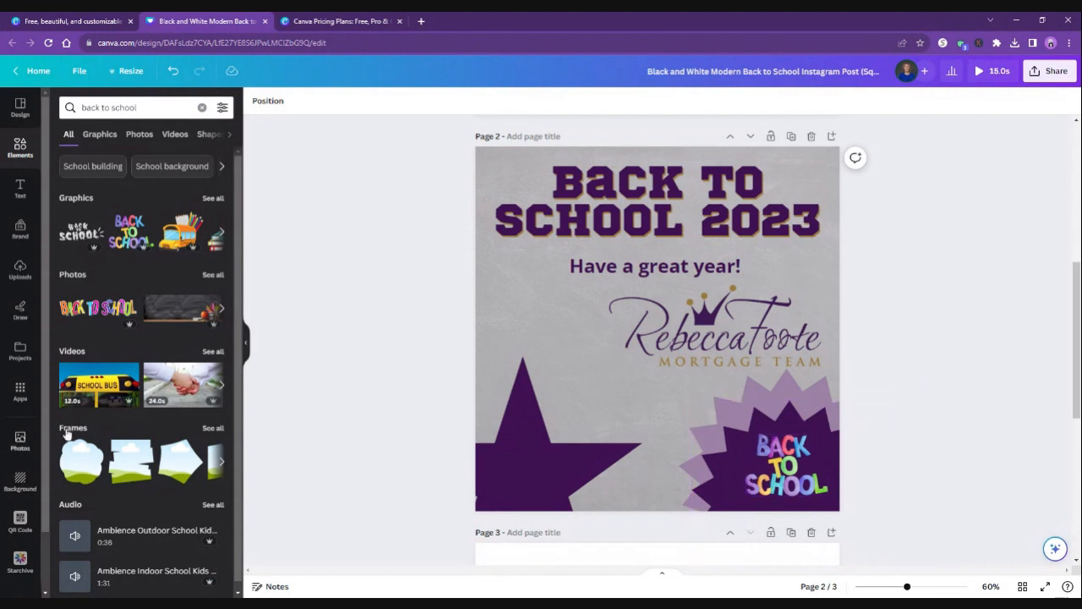
scroll(98, 414, down, 1)
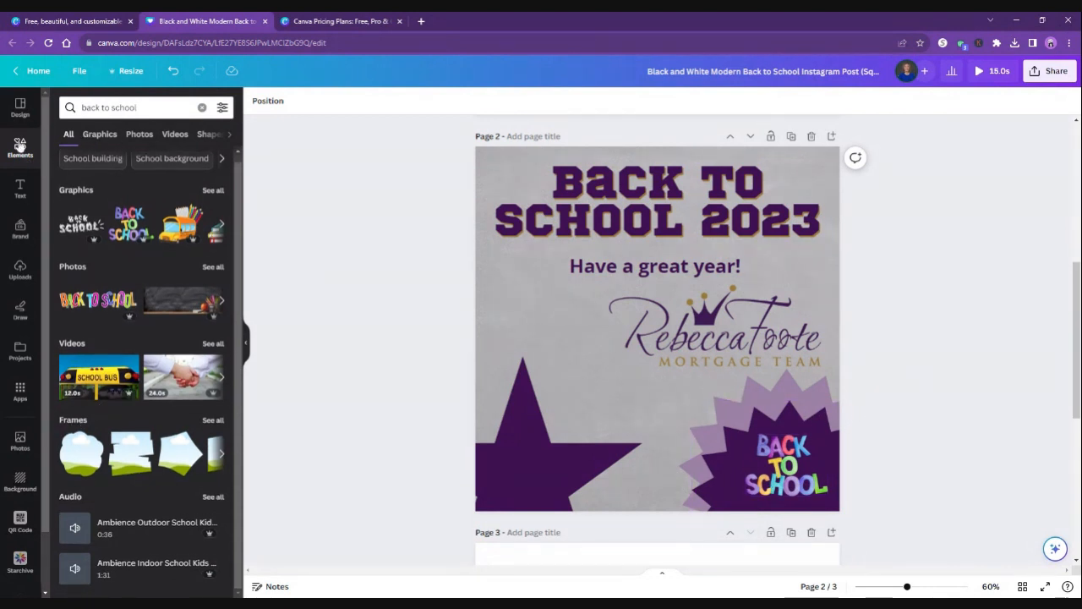
Browse the element library's categories, from graphics and stickers to charts and tables, and look through the available photo frames.
click(20, 145)
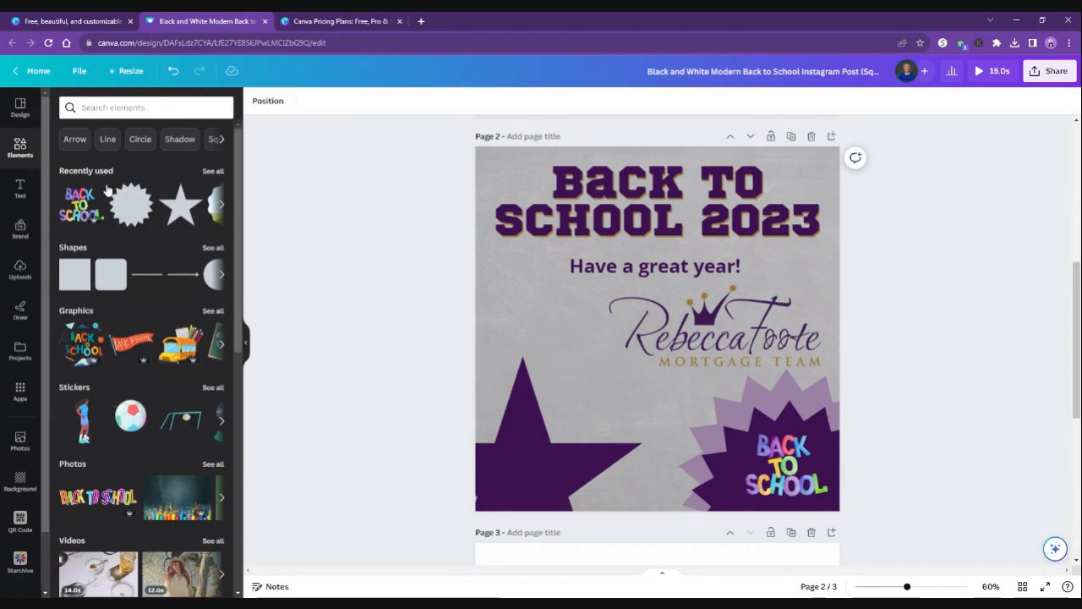
scroll(113, 245, down, 3)
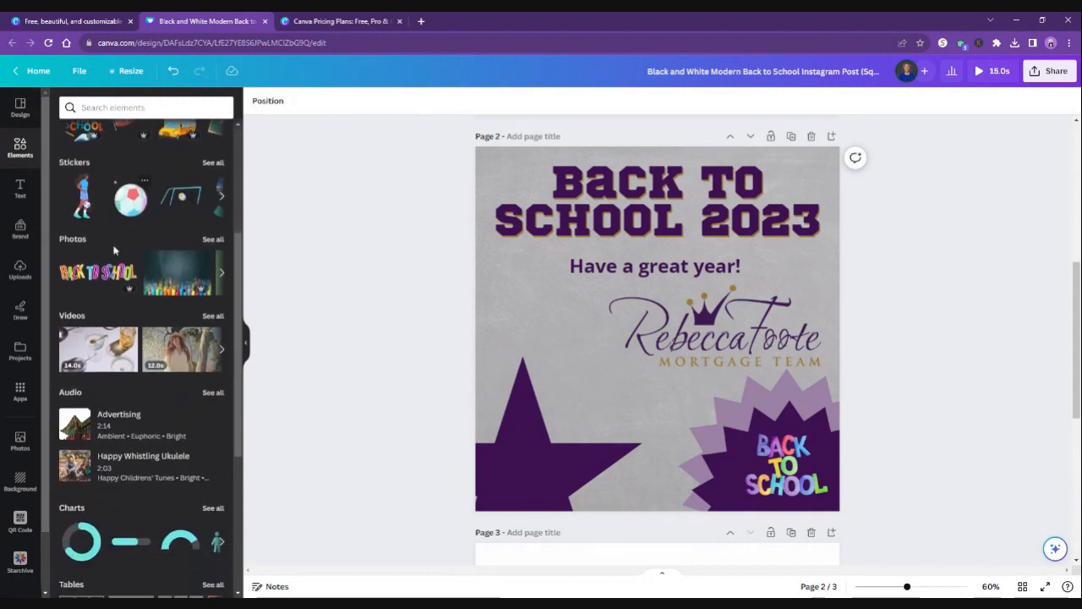
scroll(114, 249, down, 2)
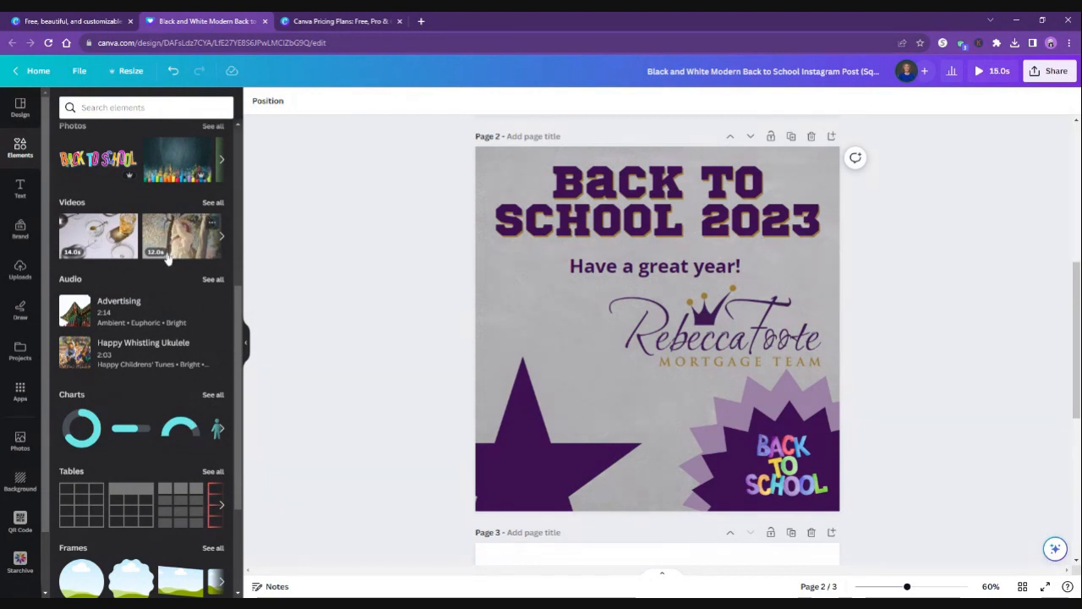
scroll(166, 254, down, 5)
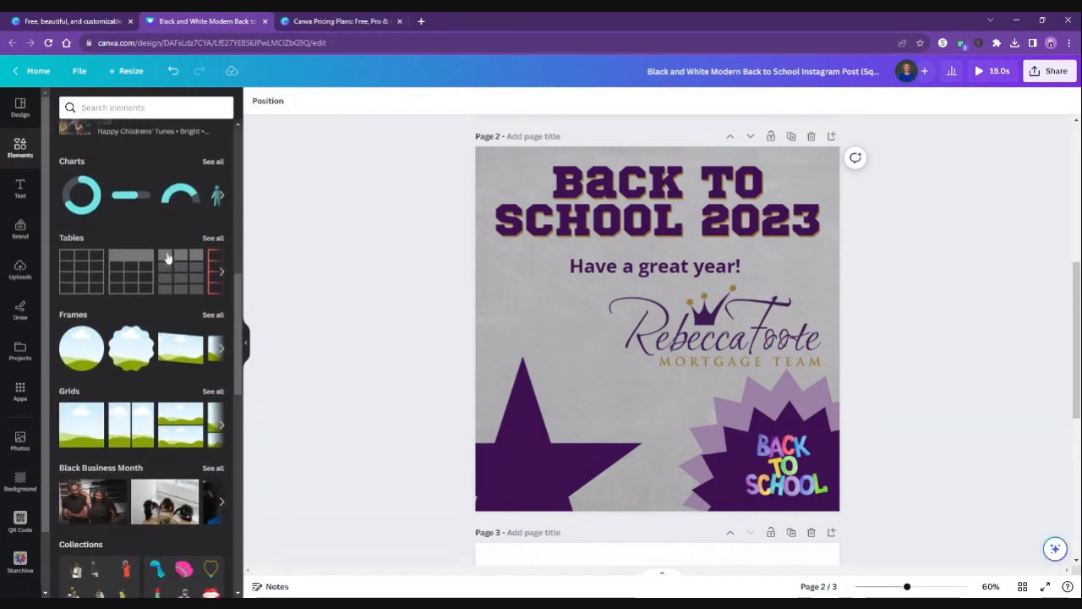
scroll(166, 256, down, 2)
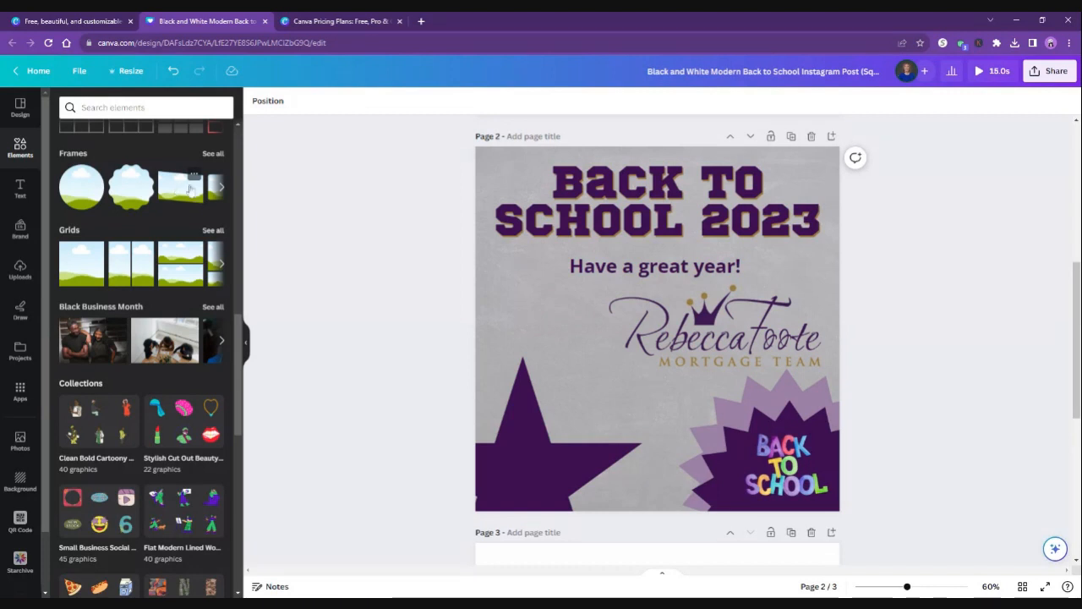
click(220, 187)
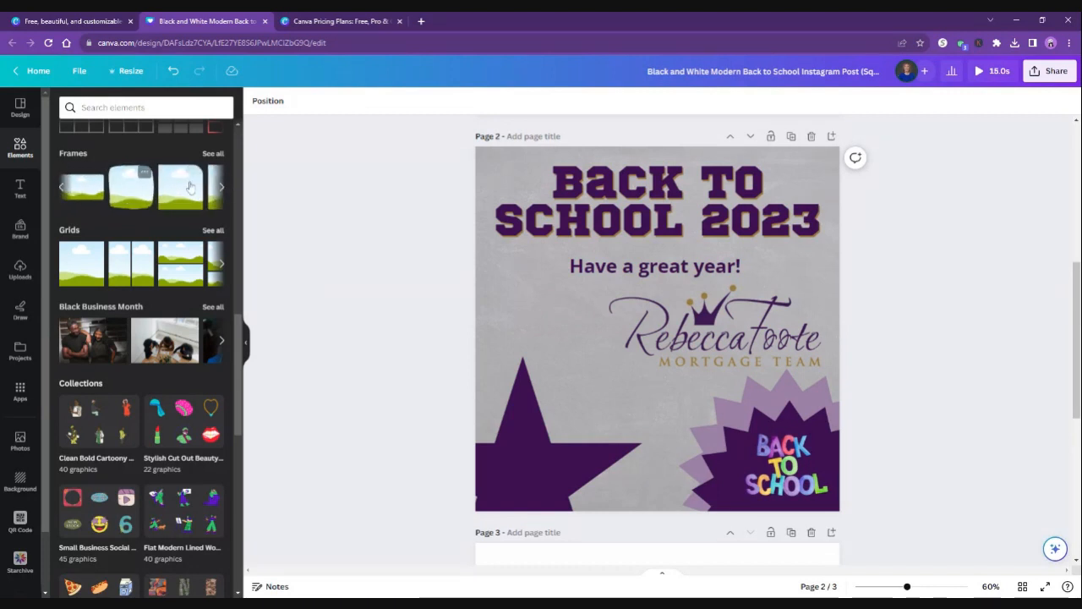
click(220, 189)
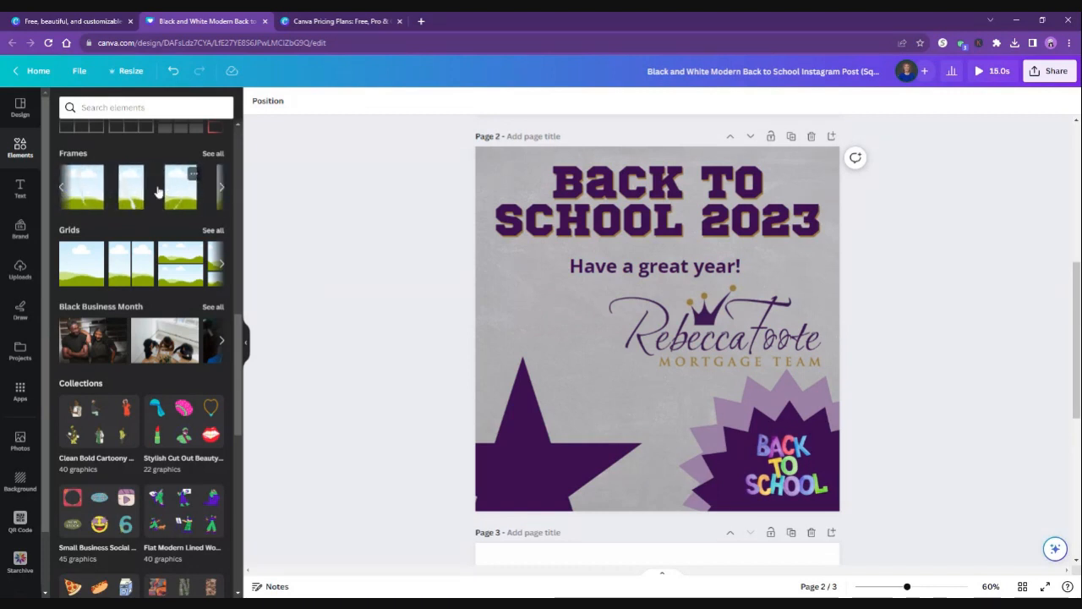
click(221, 189)
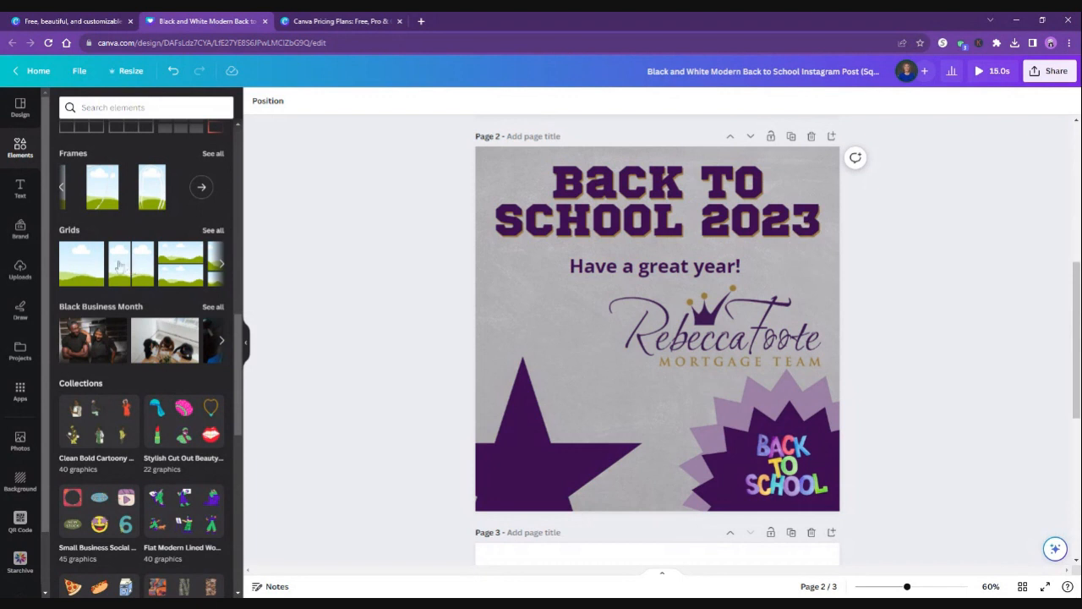
Fill the blank third page with a grid of two side-by-side vertical photo cells, and deselect it.
scroll(946, 361, down, 5)
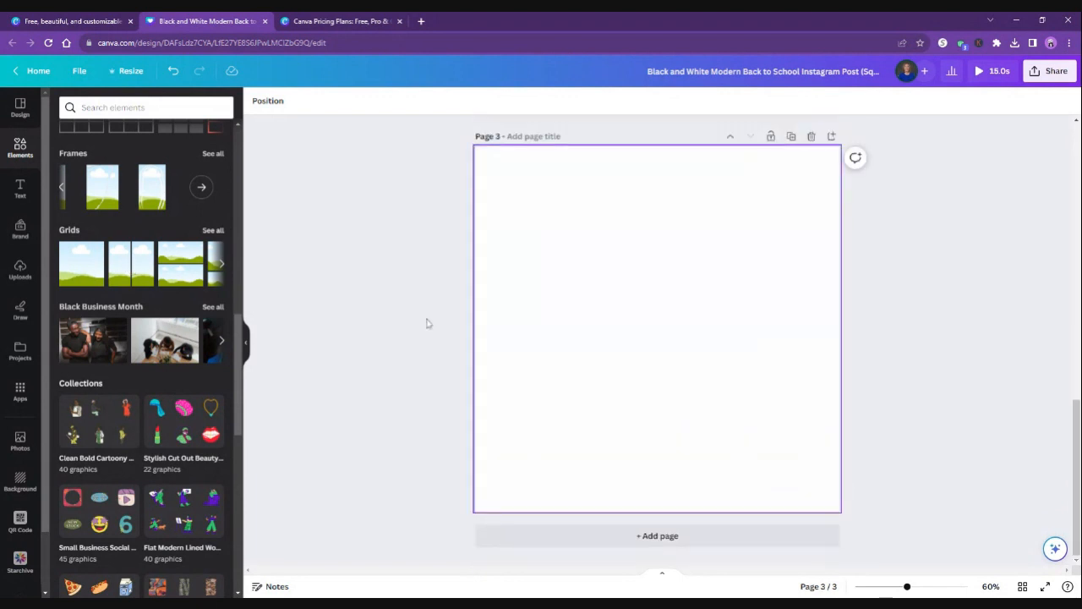
click(131, 269)
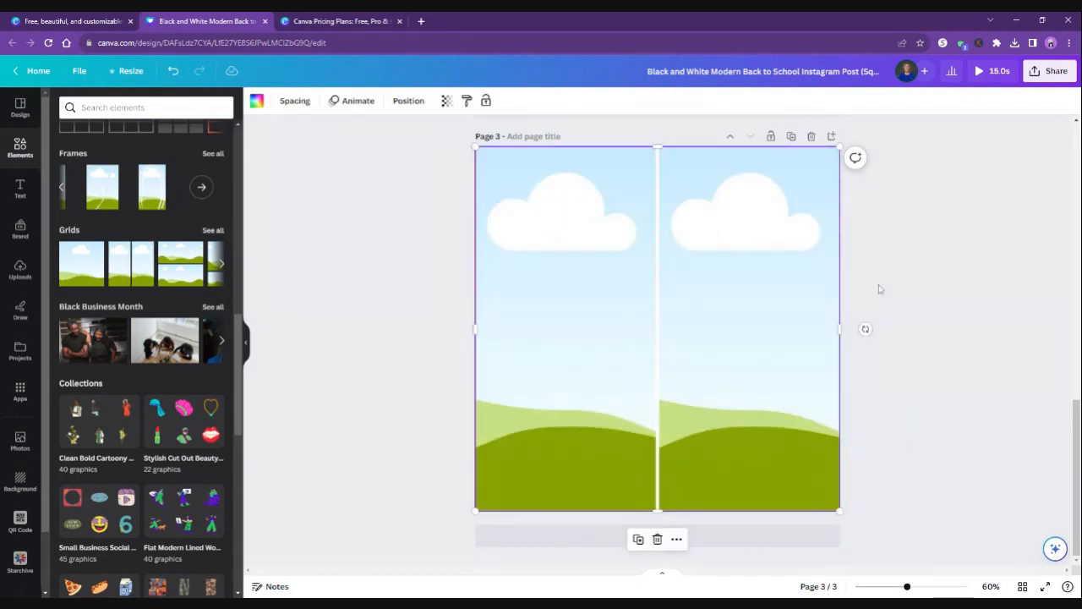
click(919, 314)
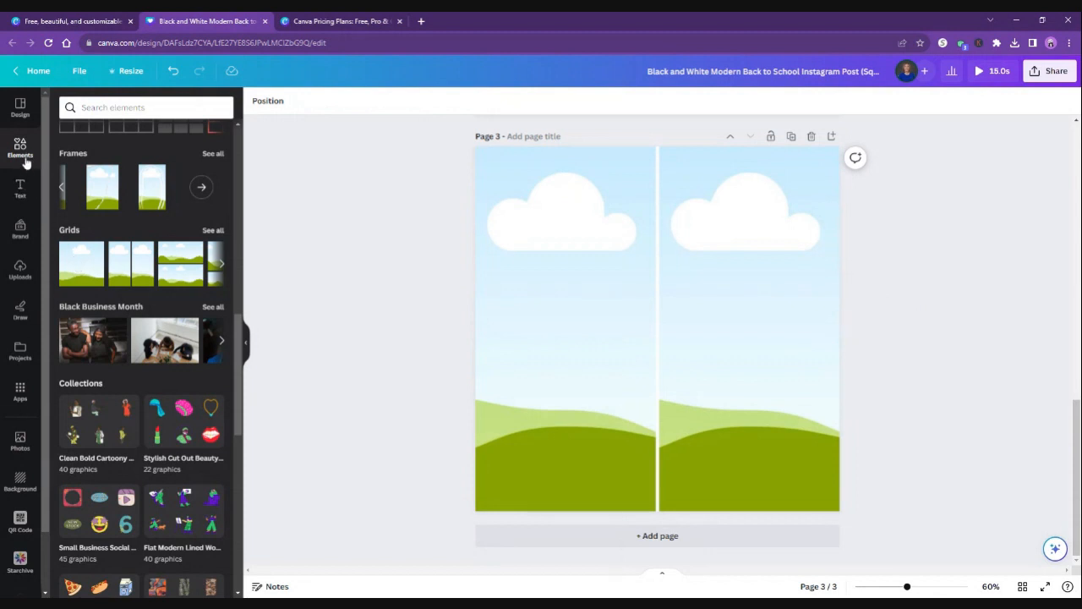
Look over the available text styles and the Brand Kit's logos, colors and fonts.
click(21, 196)
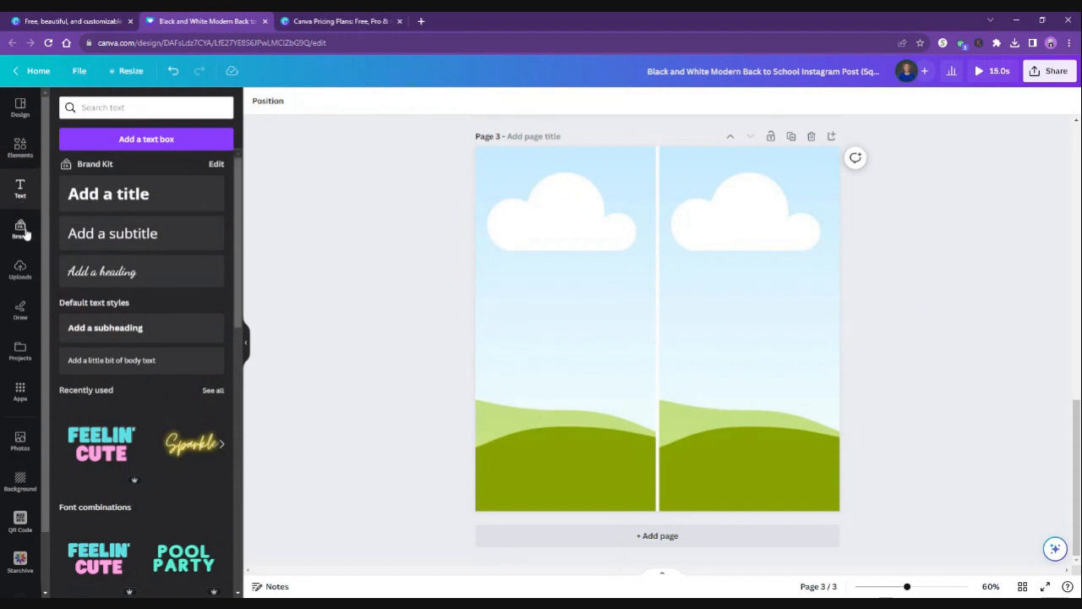
click(26, 237)
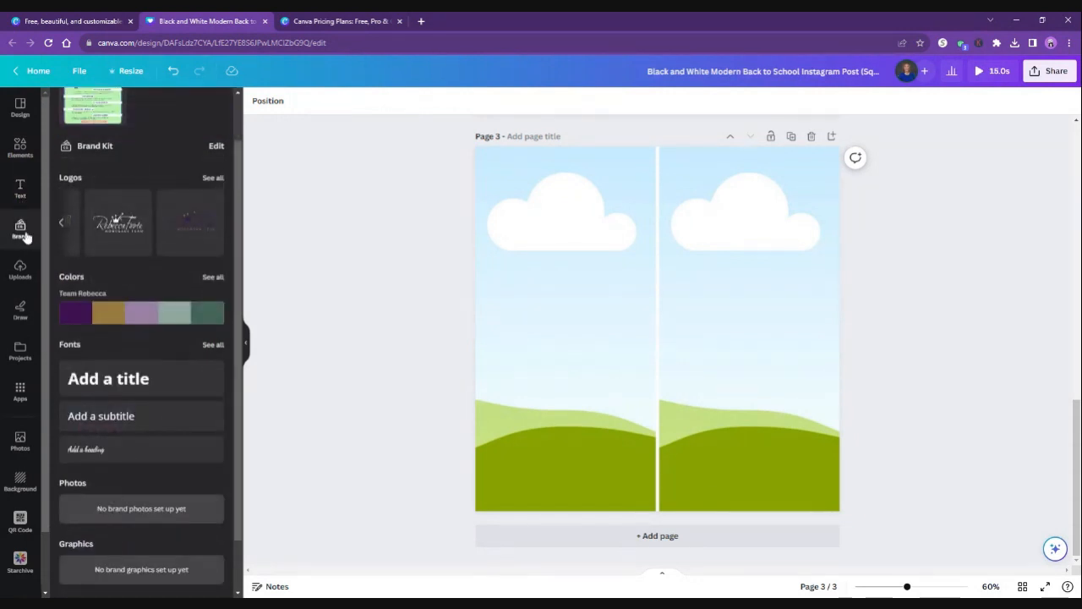